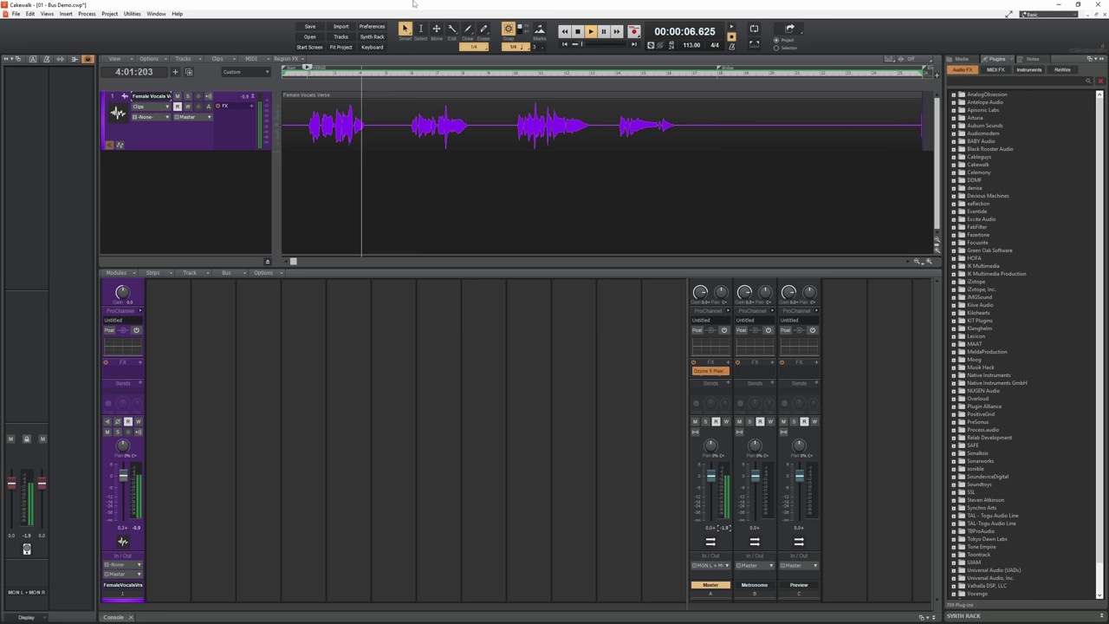
Stop playback so the Now time returns to the start marker.
{"action": "key", "text": "space"}
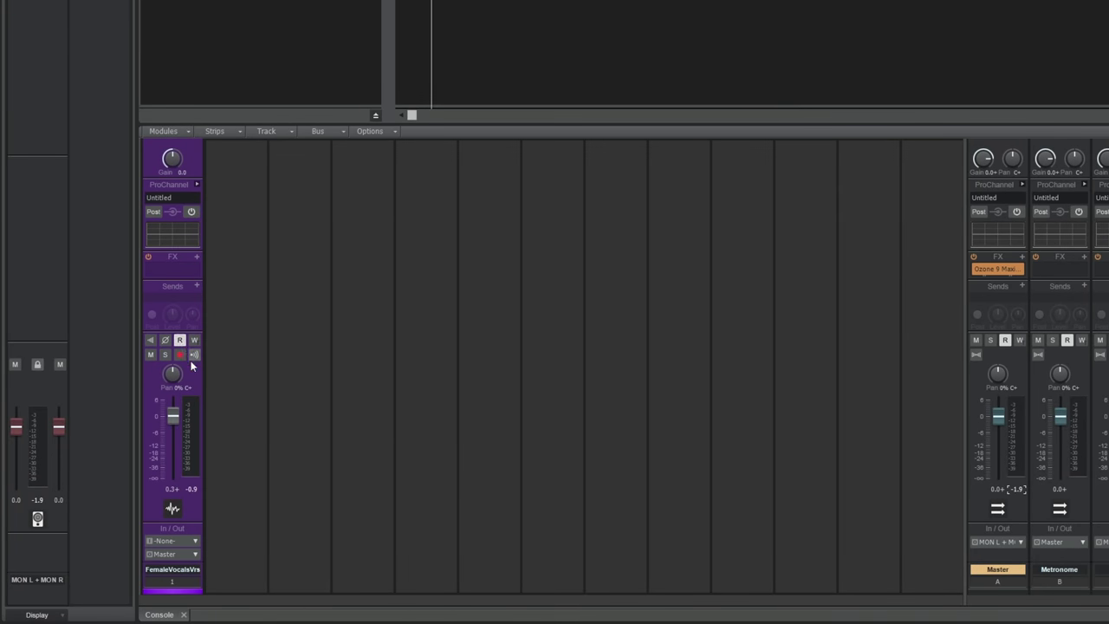
Add a send from the Female Vocals Verse strip to a new stereo Bus D.
{"action": "left_click", "coordinate": [197, 285]}
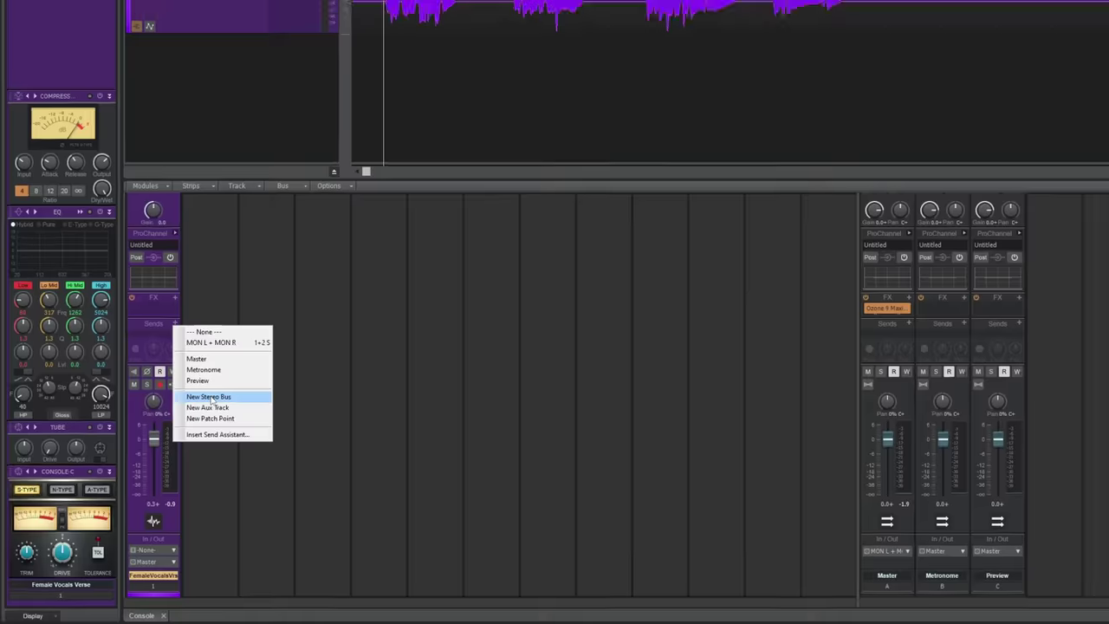
{"action": "left_click", "coordinate": [235, 370]}
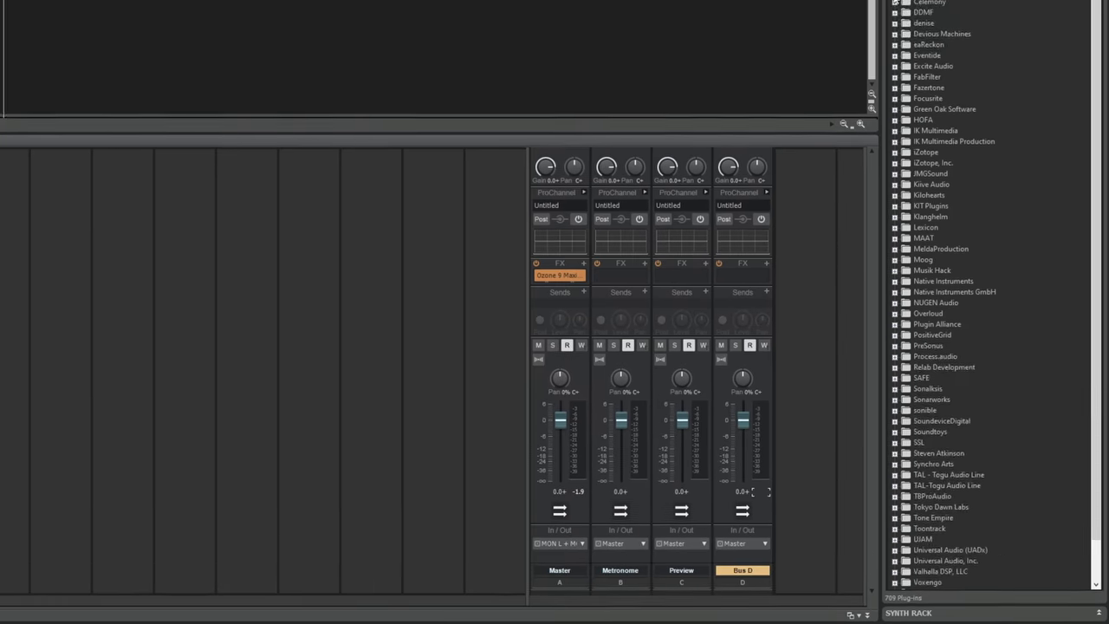
Drop Sonitus Reverb from the Plugin Browser's Cakewalk list into Bus D's FX bin.
{"action": "scroll", "coordinate": [967, 44], "scroll_direction": "up", "scroll_amount": 5}
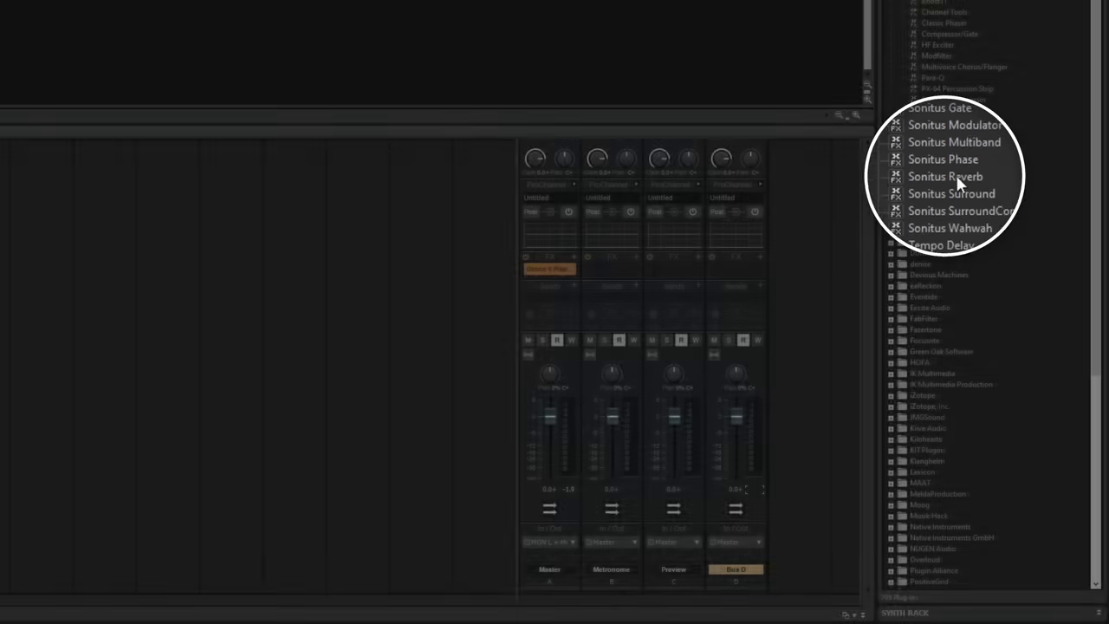
{"action": "left_click", "coordinate": [956, 178]}
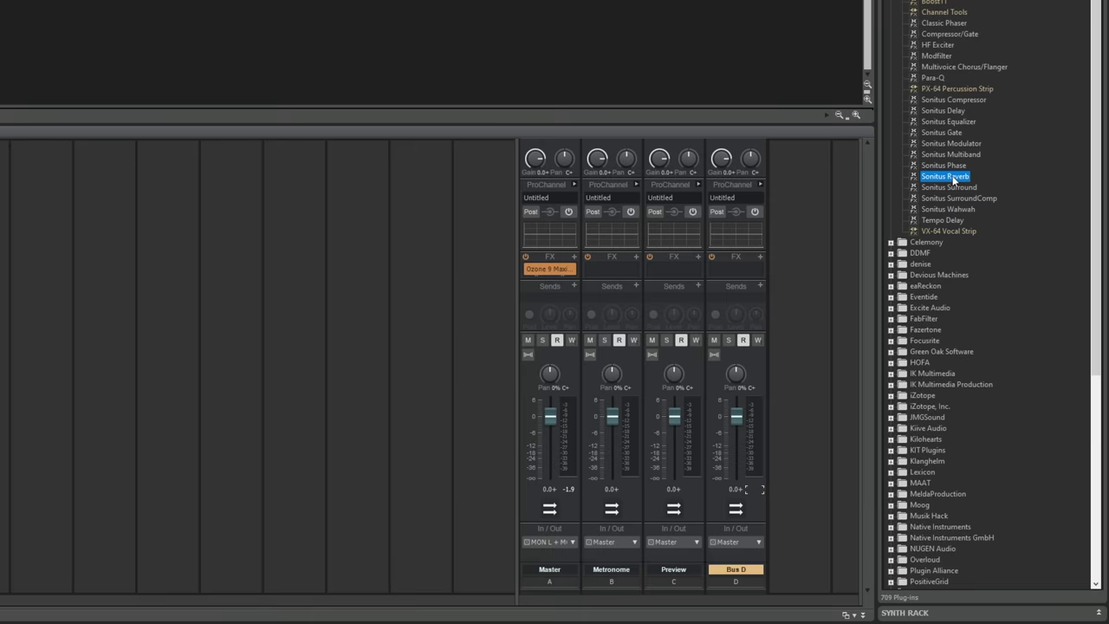
{"action": "left_click_drag", "start_coordinate": [954, 179], "coordinate": [738, 267]}
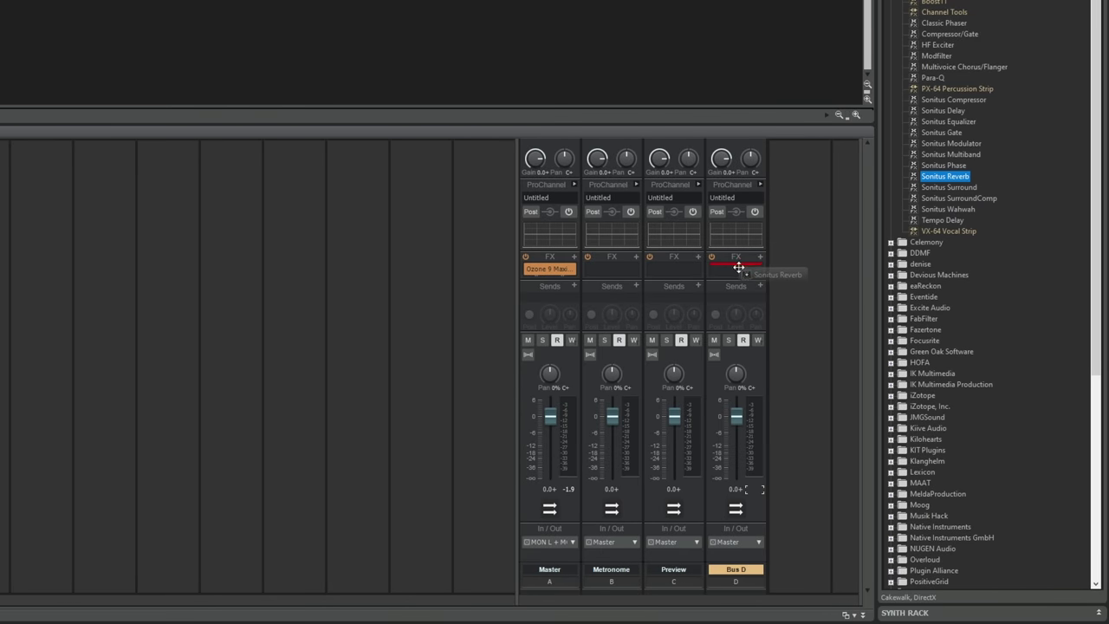
{"action": "left_click_drag", "start_coordinate": [737, 267], "coordinate": [737, 268]}
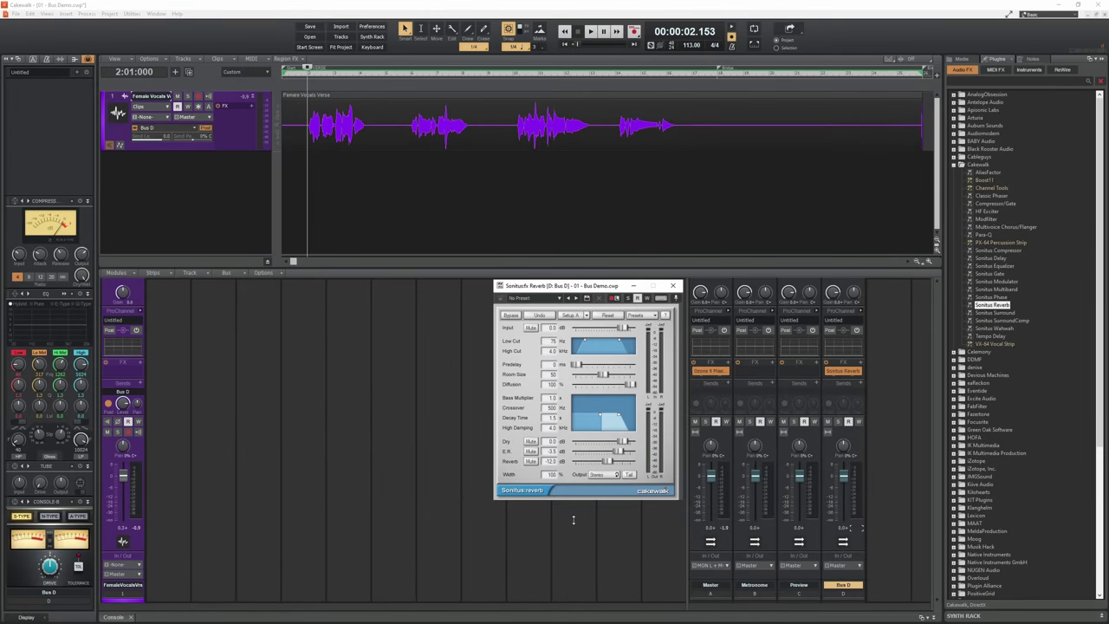
Set the Sonitus Reverb Dry level to -Inf dB, then play and stop to audition the vocal.
{"action": "left_click", "coordinate": [104, 457]}
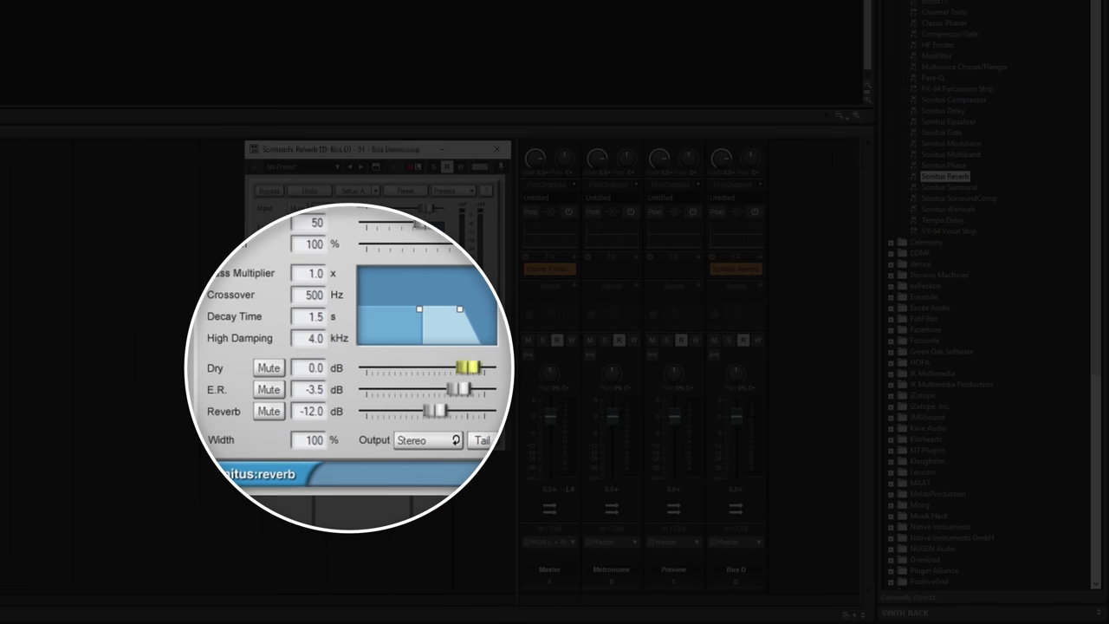
{"action": "left_click_drag", "start_coordinate": [468, 367], "coordinate": [368, 367]}
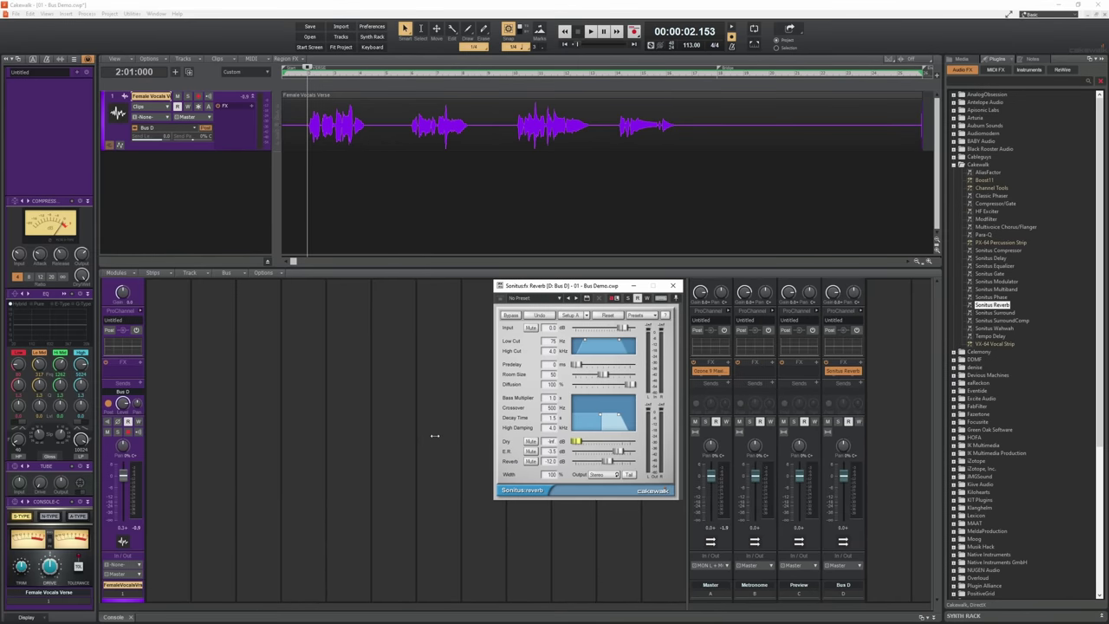
{"action": "left_click", "coordinate": [435, 437]}
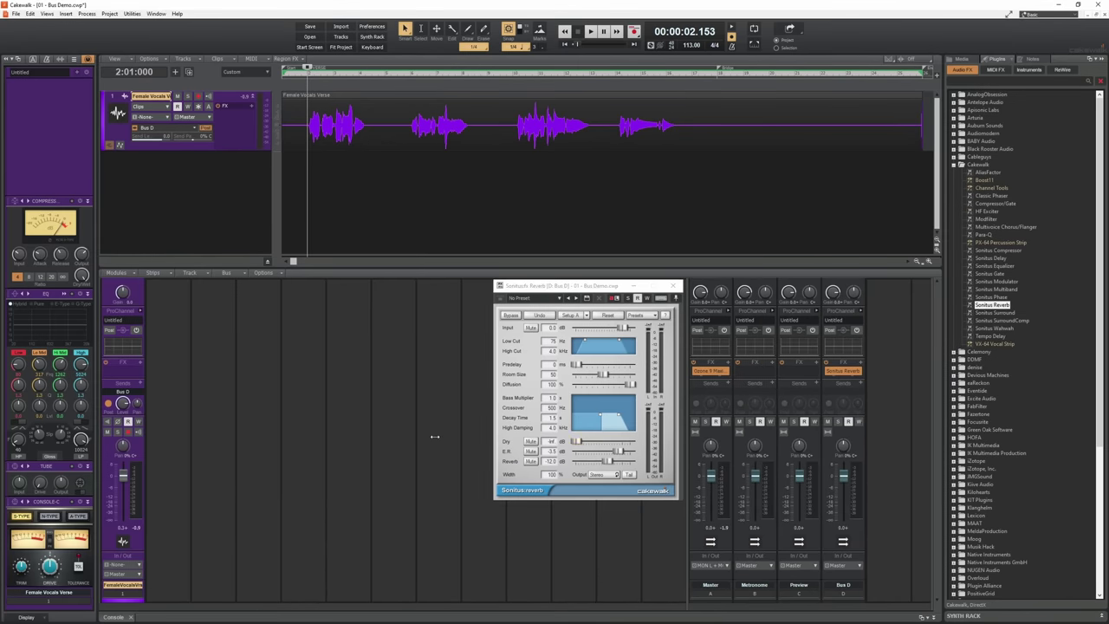
{"action": "key", "text": "space"}
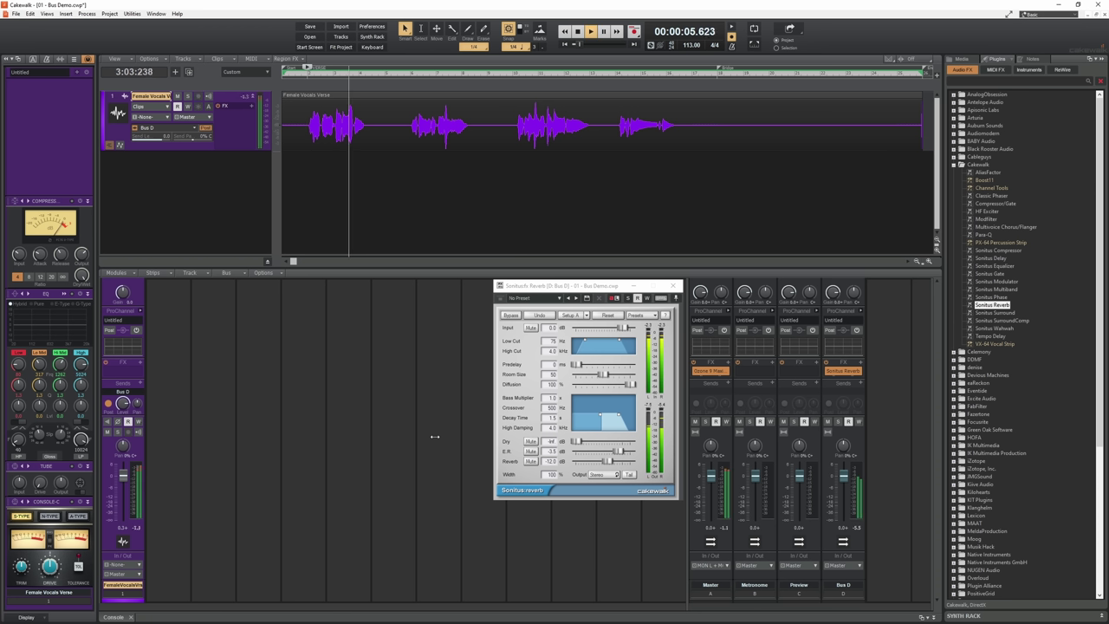
{"action": "key", "text": "space"}
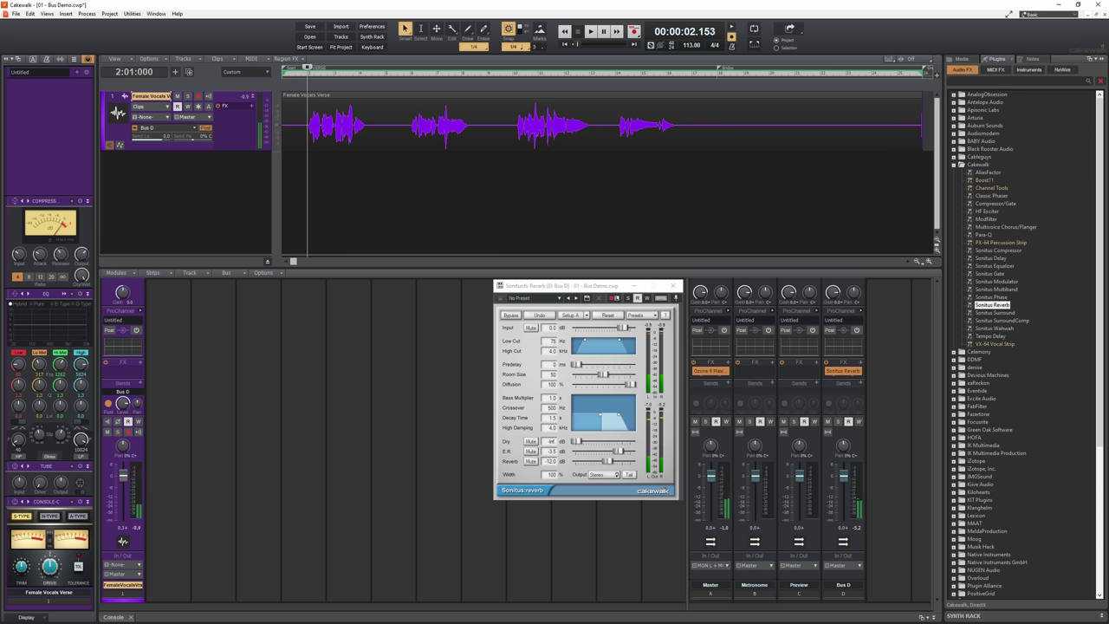
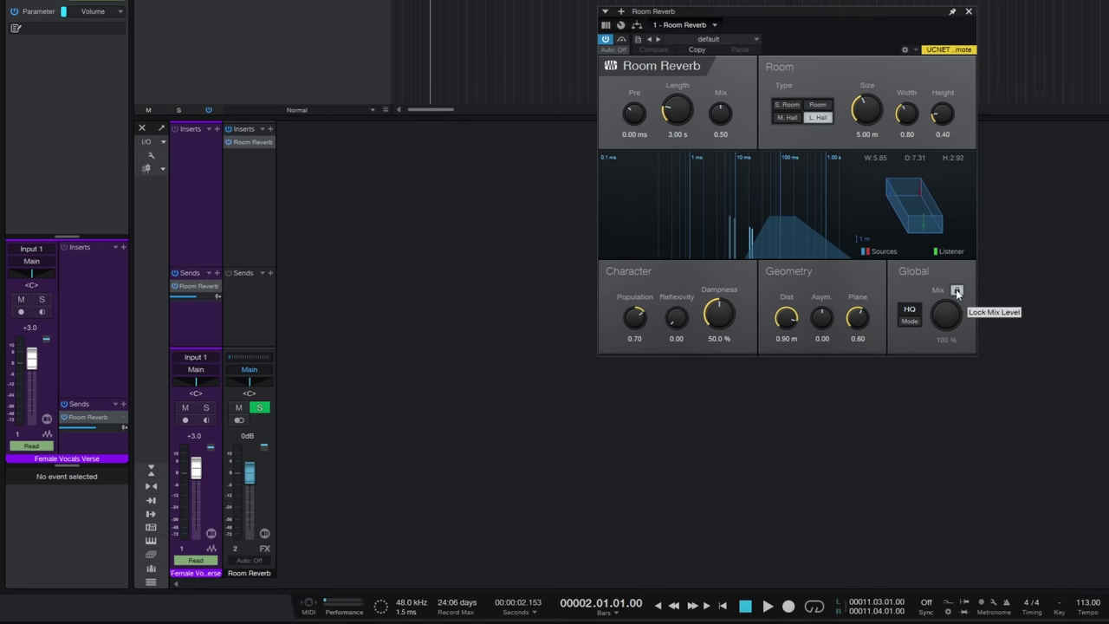
Lock the Room Reverb FX channel's mix at 100%.
{"action": "left_click", "coordinate": [956, 289]}
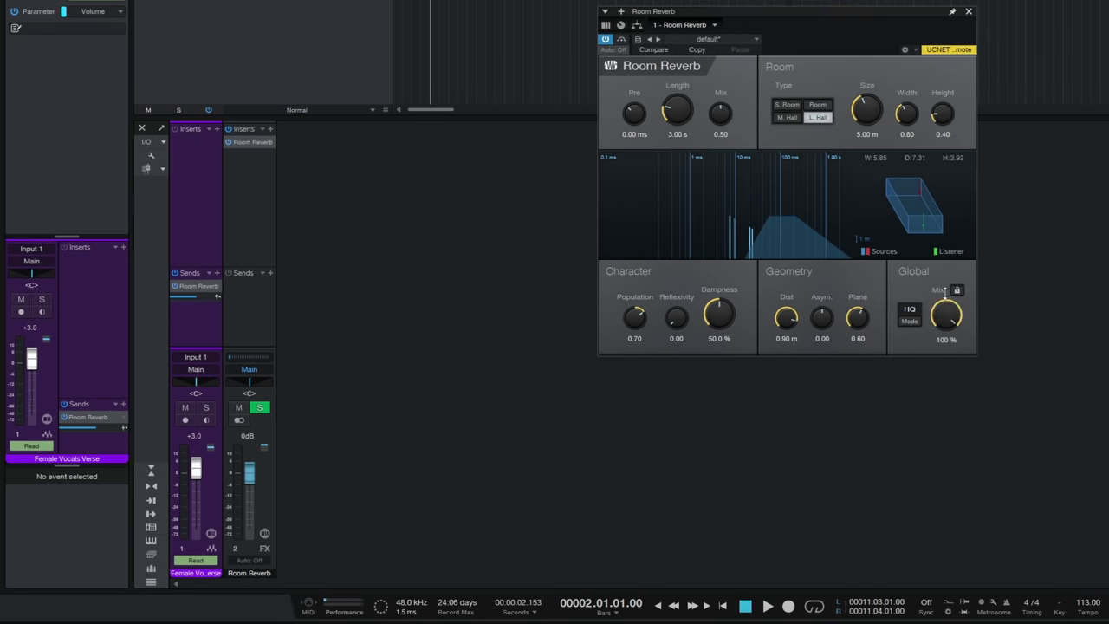
{"action": "left_click", "coordinate": [957, 290]}
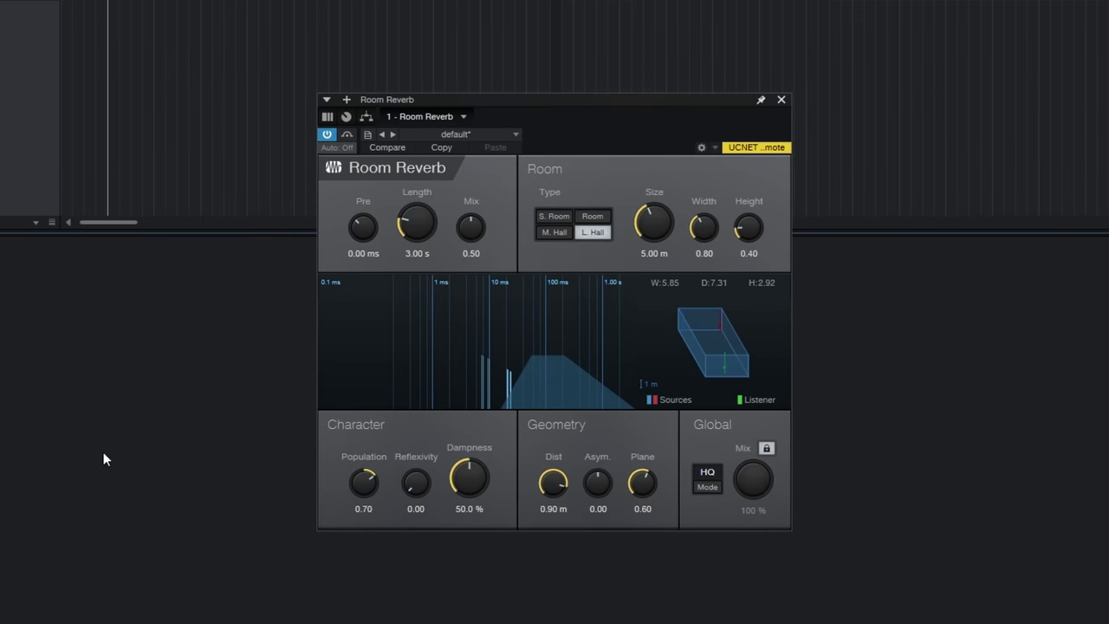
{"action": "left_click", "coordinate": [510, 134]}
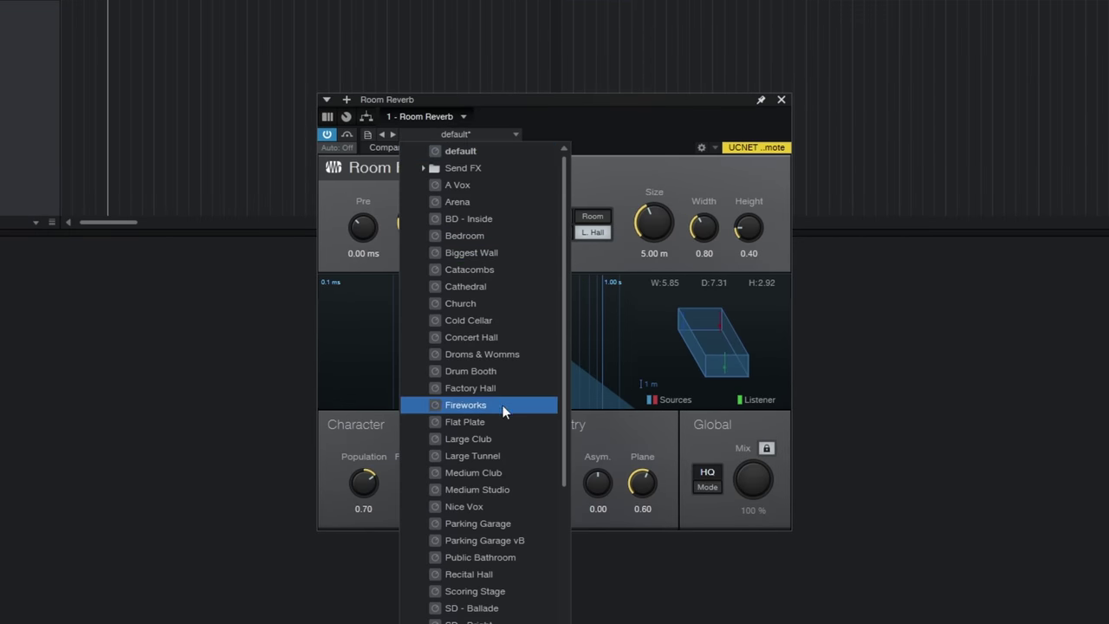
Dismiss the Room Reverb preset list without changing presets and close the plugin window.
{"action": "scroll", "coordinate": [499, 397], "scroll_direction": "down", "scroll_amount": 1}
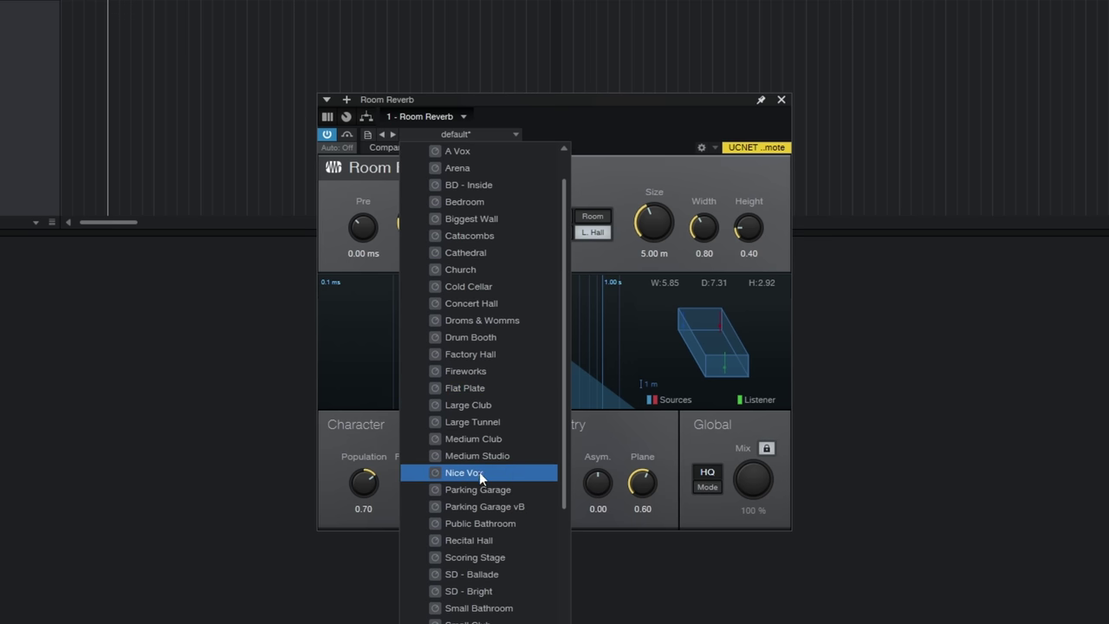
{"action": "left_click", "coordinate": [623, 181]}
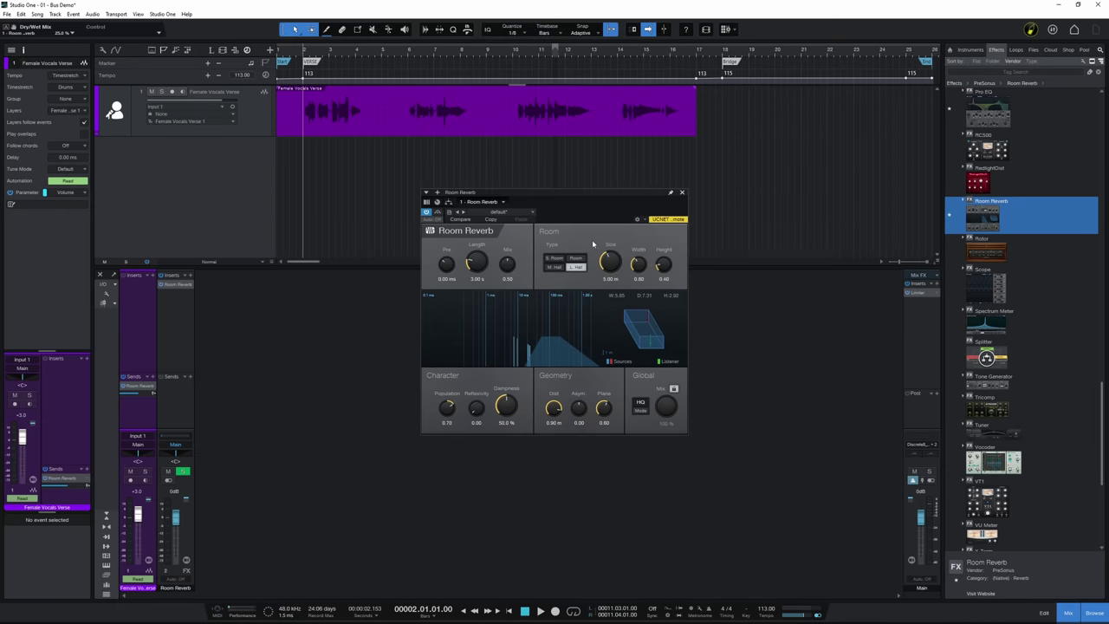
{"action": "key", "text": "Escape"}
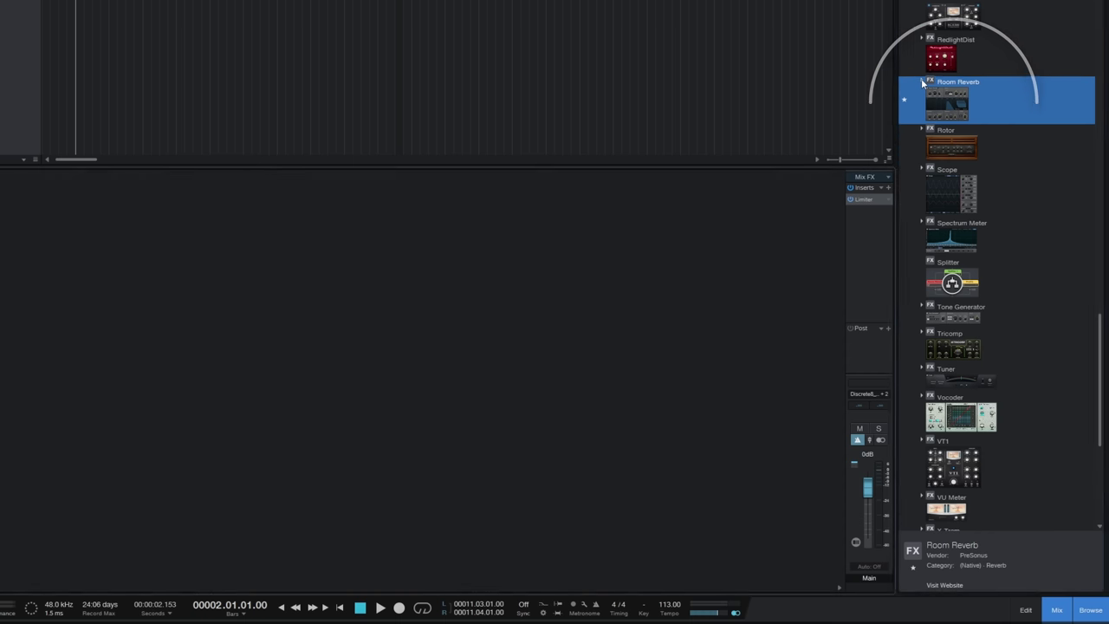
Drop the Room Reverb Nice Vox preset onto the channel's Sends to create a new FX channel.
{"action": "left_click", "coordinate": [922, 80]}
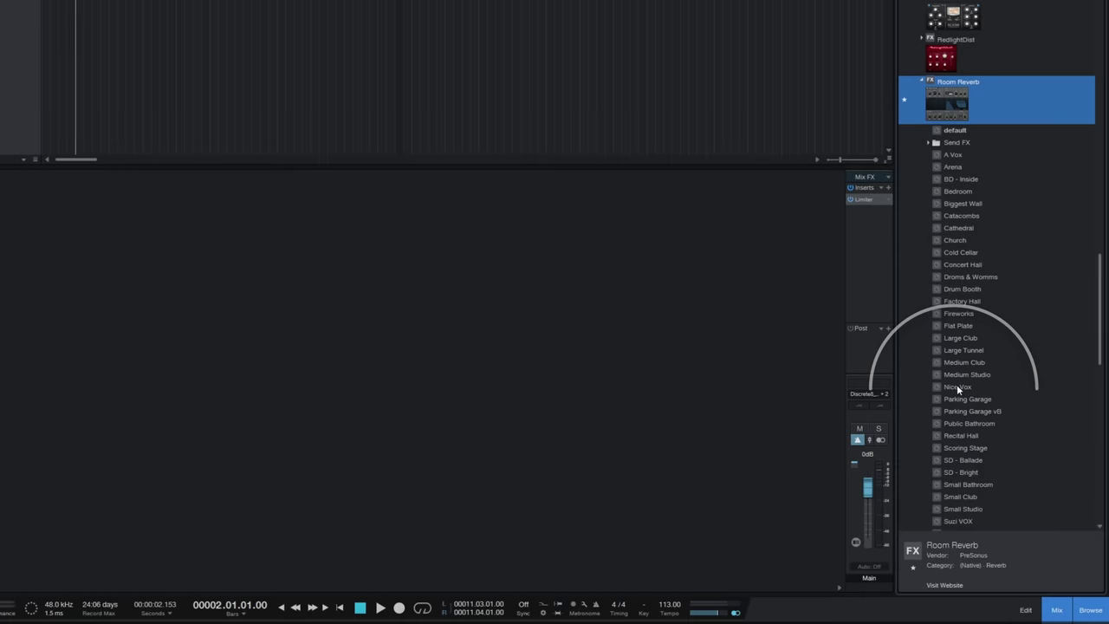
{"action": "left_click", "coordinate": [956, 384]}
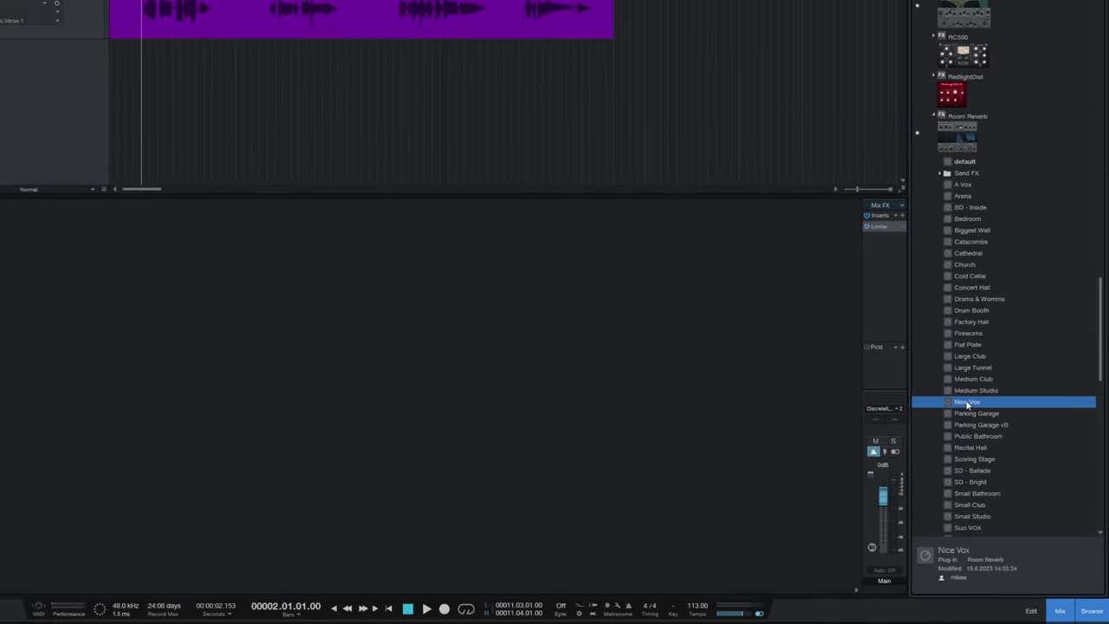
{"action": "left_click_drag", "start_coordinate": [967, 404], "coordinate": [967, 406]}
{"action": "left_click_drag", "start_coordinate": [992, 441], "coordinate": [133, 403]}
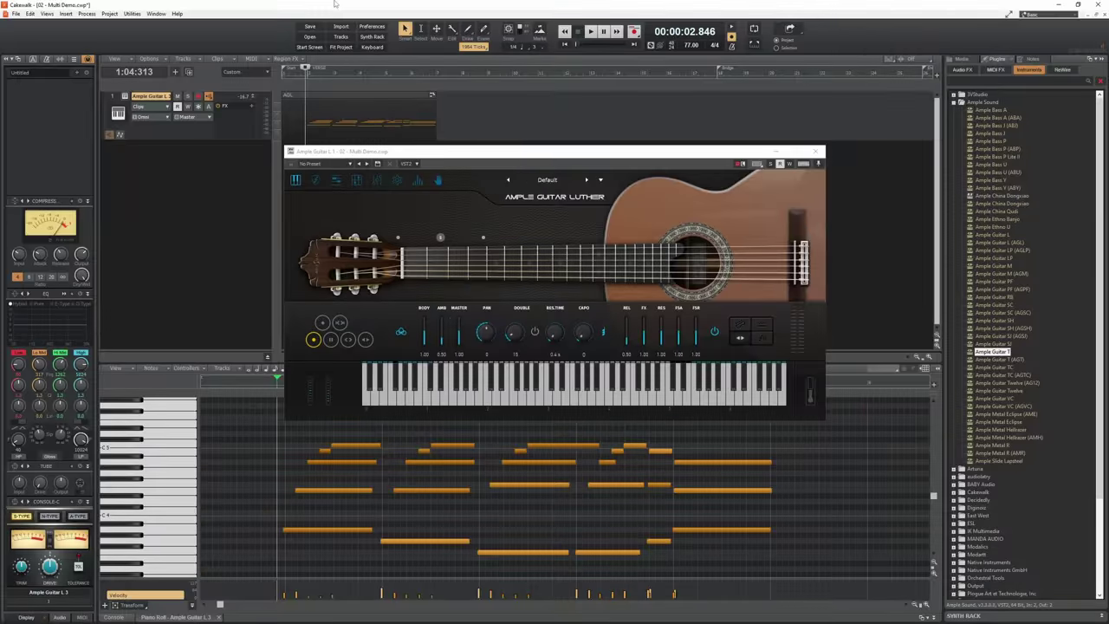
Audition the guitar part, close Ample Guitar Luther, and drop Ample Guitar Twelve into the track view.
{"action": "key", "text": "space"}
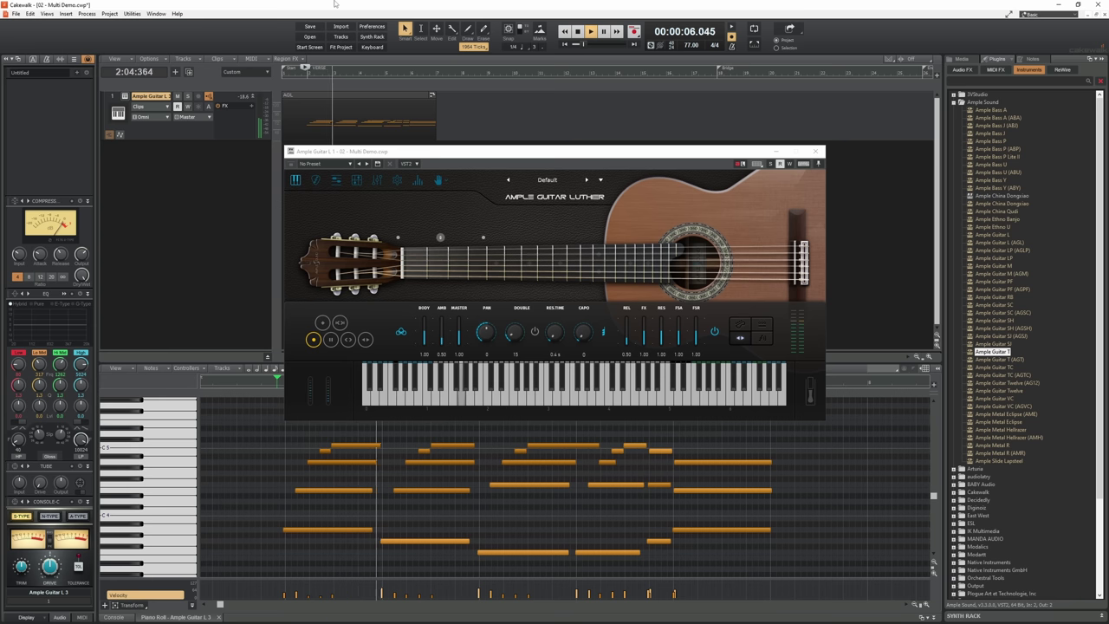
{"action": "key", "text": "space"}
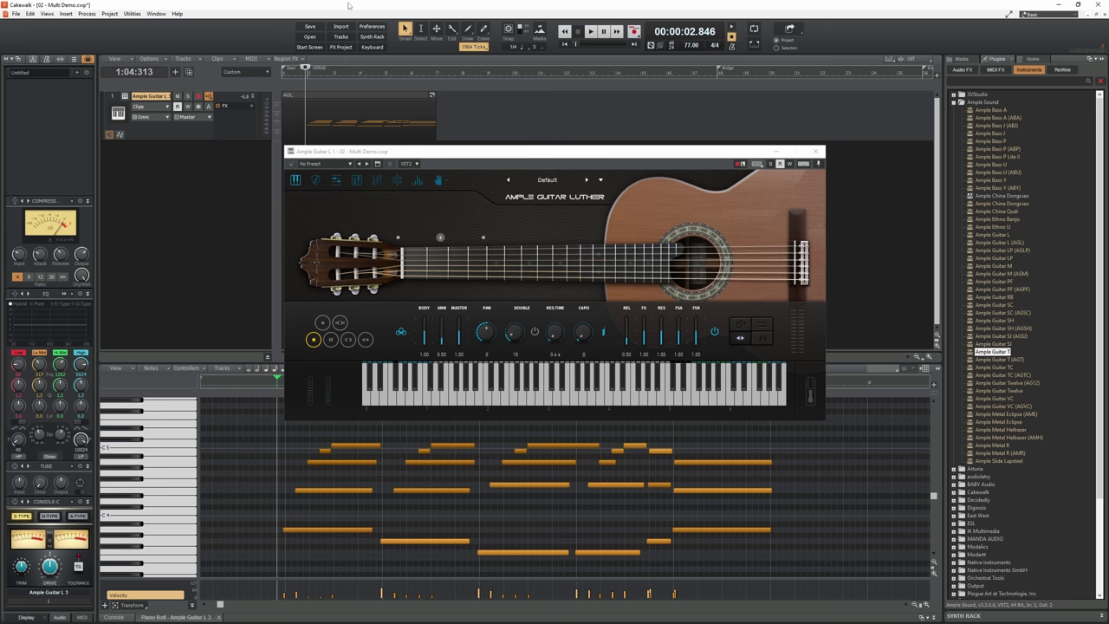
{"action": "left_click", "coordinate": [815, 152]}
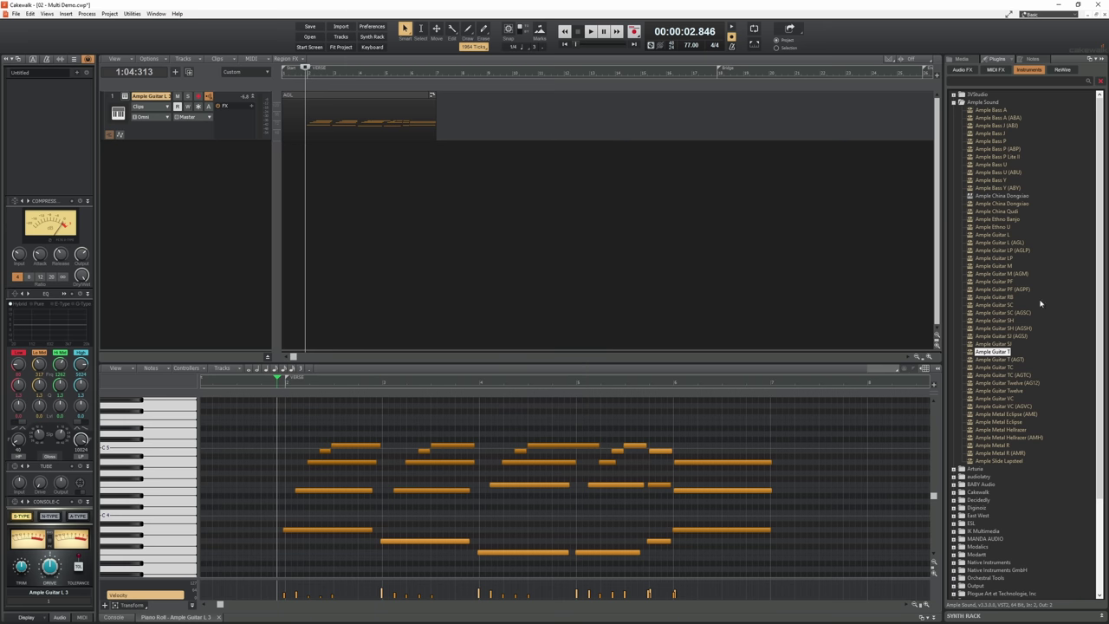
{"action": "left_click_drag", "start_coordinate": [1012, 385], "coordinate": [364, 210]}
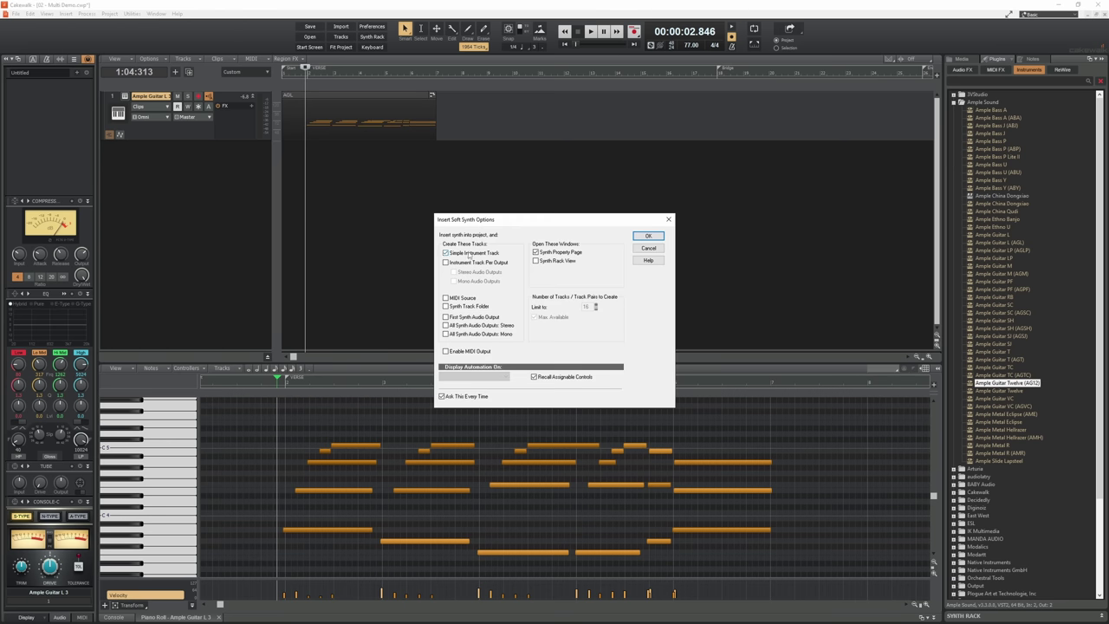
Confirm the Ample Guitar Twelve track and copy track 1's guitar clip onto track 2.
{"action": "left_click", "coordinate": [648, 235]}
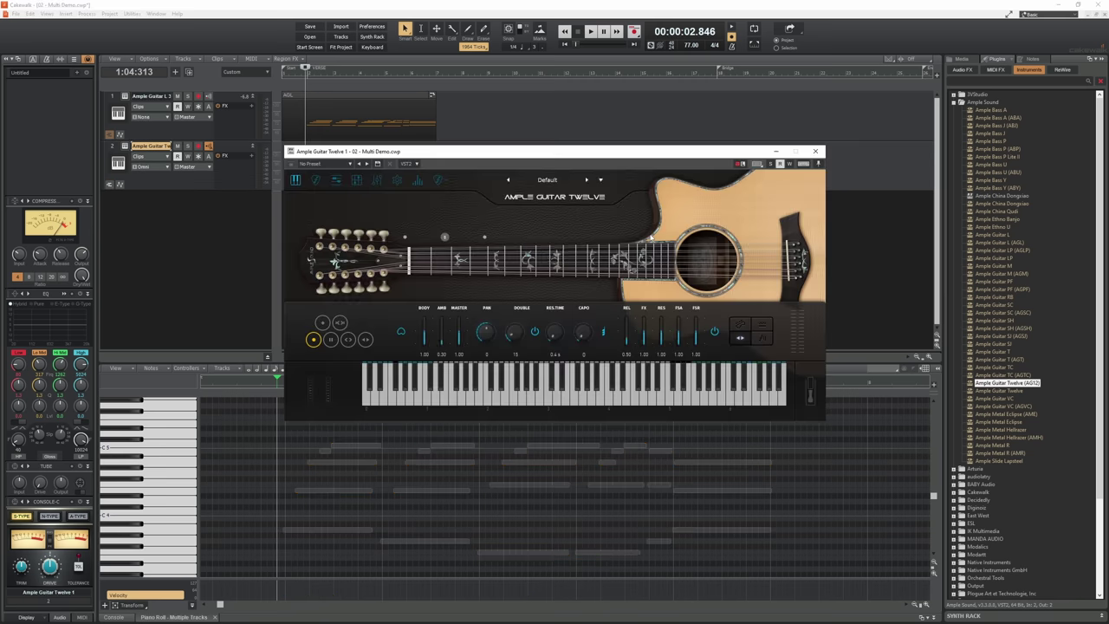
{"action": "left_click", "coordinate": [818, 153]}
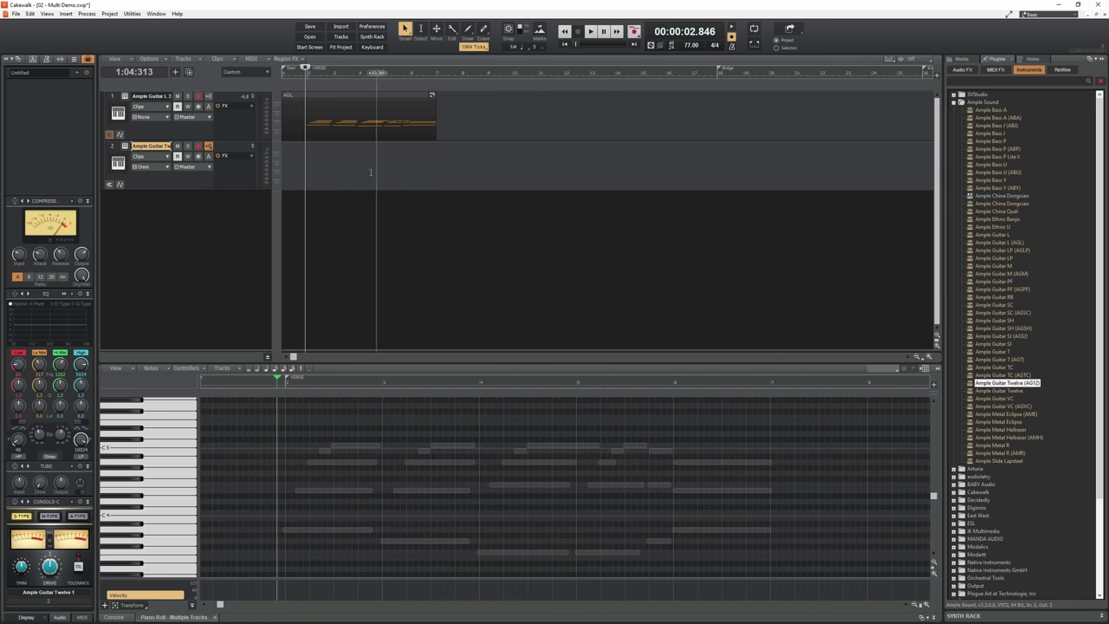
{"action": "left_click", "coordinate": [320, 95]}
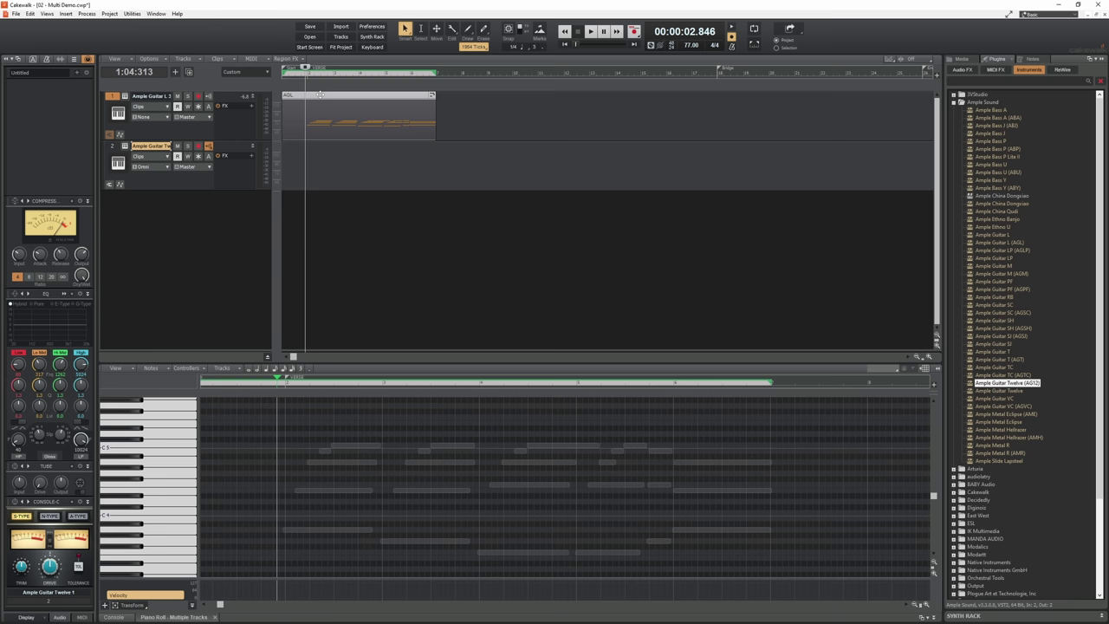
{"action": "left_click_drag", "start_coordinate": [320, 95], "coordinate": [312, 163]}
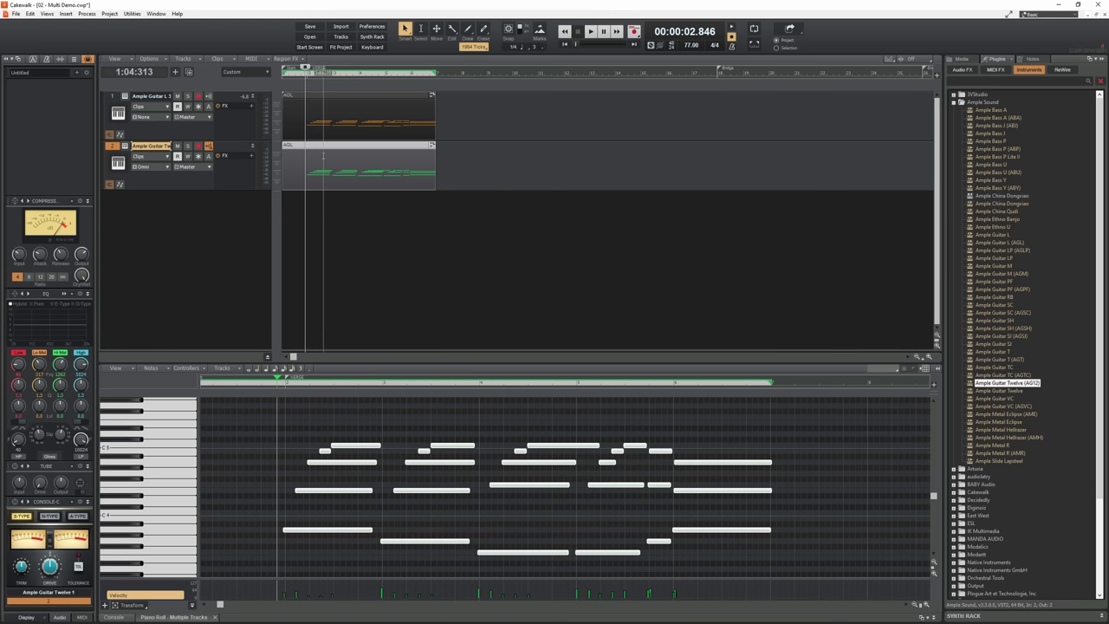
Raise the copied clip's C5 note two semitones, audition both guitars, and drop in Ample Guitar T.
{"action": "left_click", "coordinate": [343, 71]}
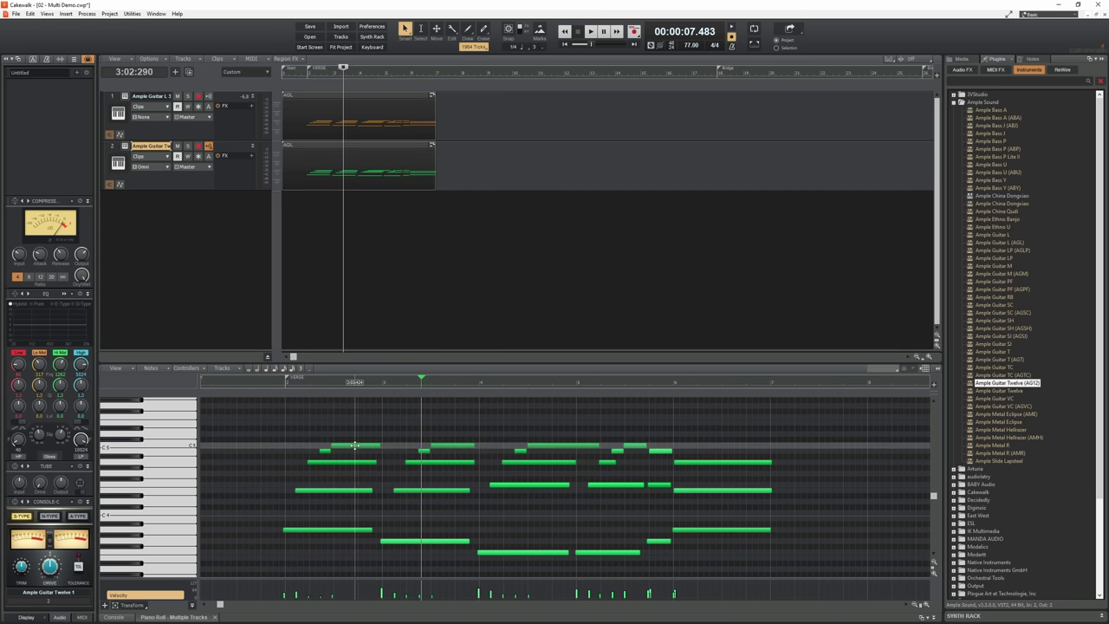
{"action": "left_click", "coordinate": [355, 445]}
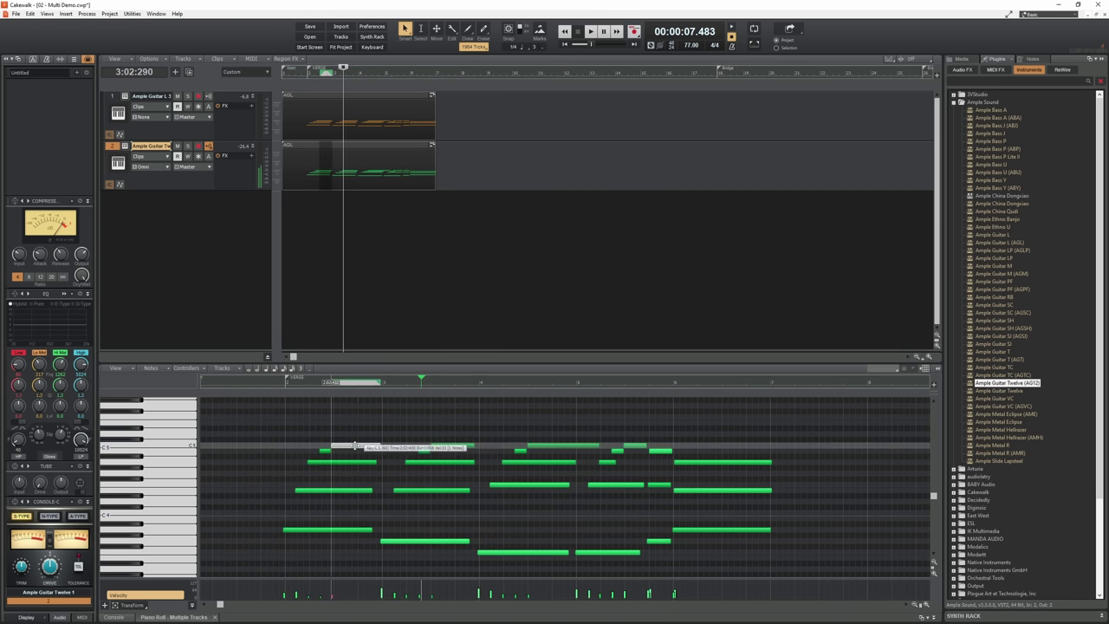
{"action": "left_click_drag", "start_coordinate": [354, 446], "coordinate": [356, 423]}
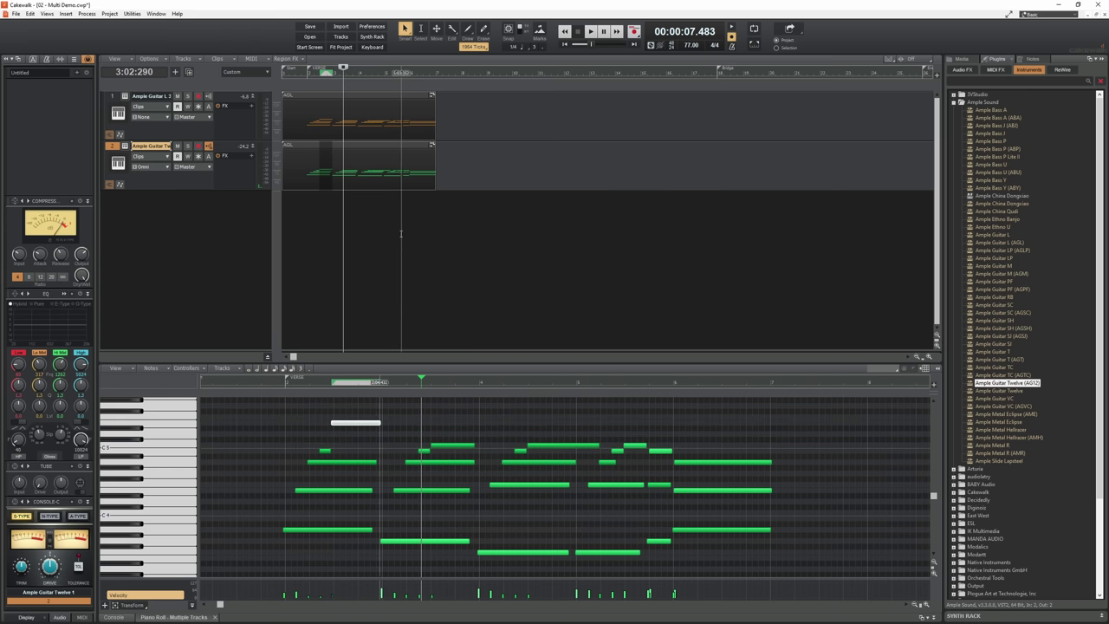
{"action": "left_click", "coordinate": [305, 77]}
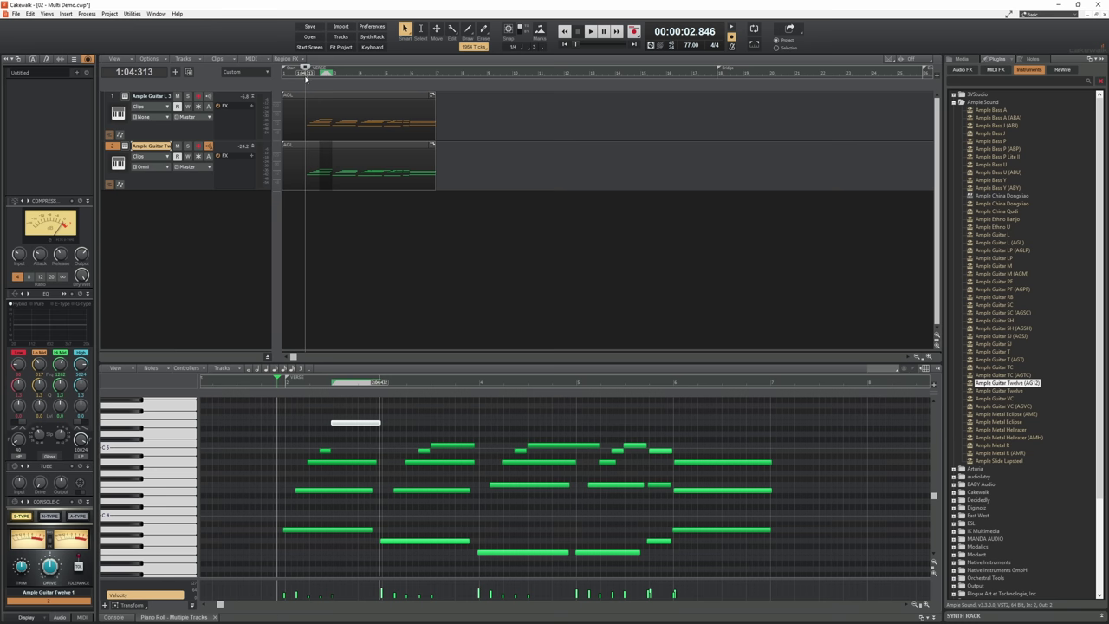
{"action": "key", "text": "space"}
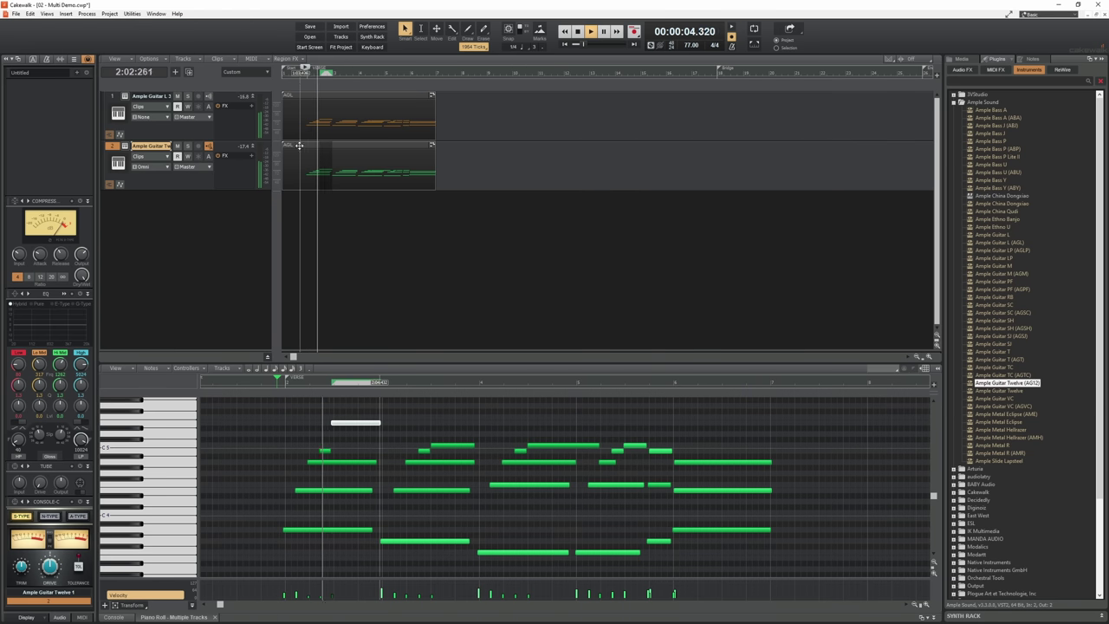
{"action": "key", "text": "space"}
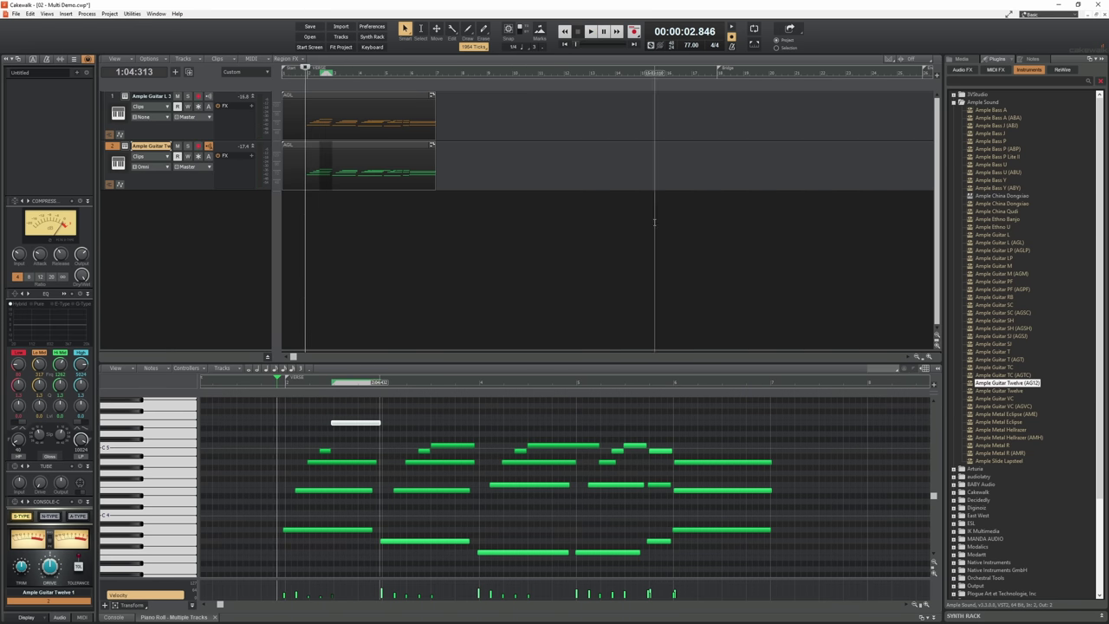
{"action": "left_click_drag", "start_coordinate": [996, 353], "coordinate": [299, 218]}
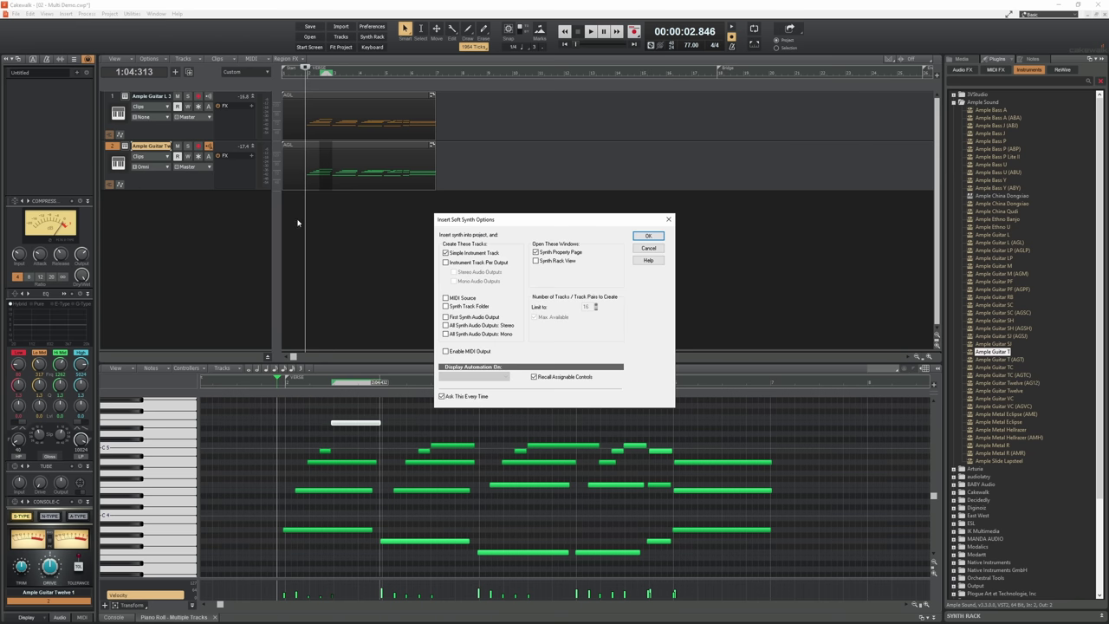
Add the Ample Guitar T track, copy track 2's clip onto track 3, audition, and show the Console.
{"action": "left_click", "coordinate": [648, 237]}
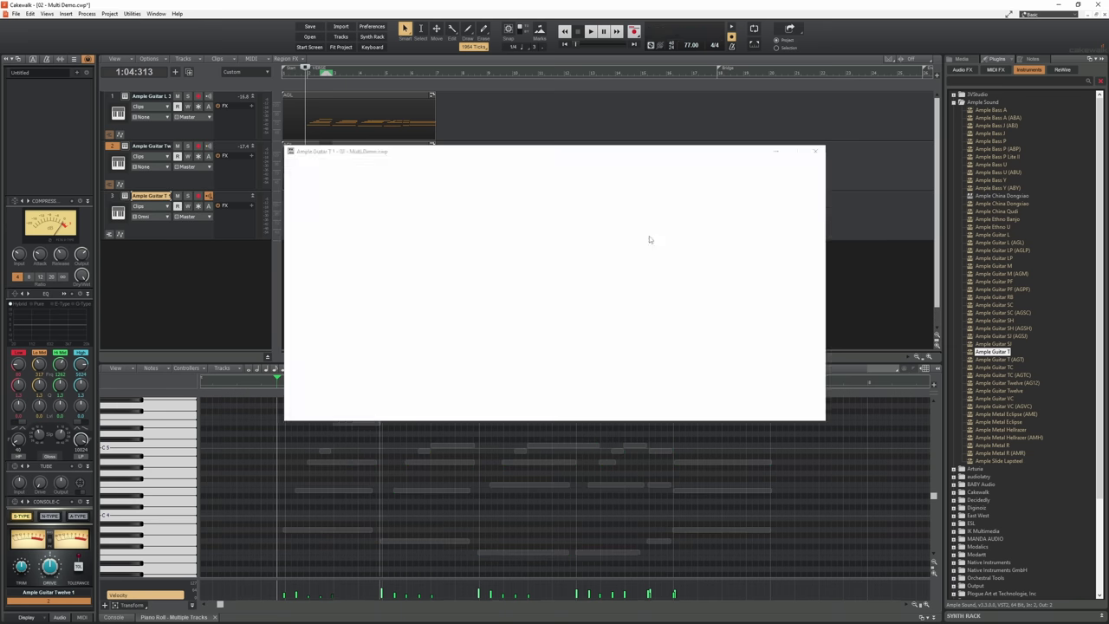
{"action": "left_click", "coordinate": [814, 150]}
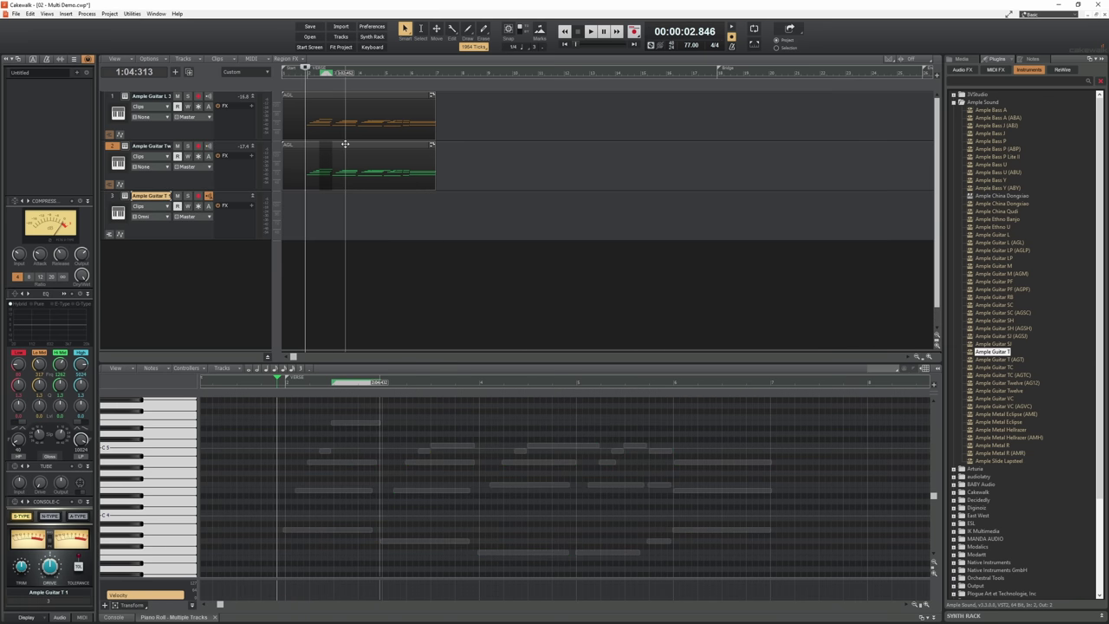
{"action": "left_click_drag", "start_coordinate": [345, 144], "coordinate": [330, 209]}
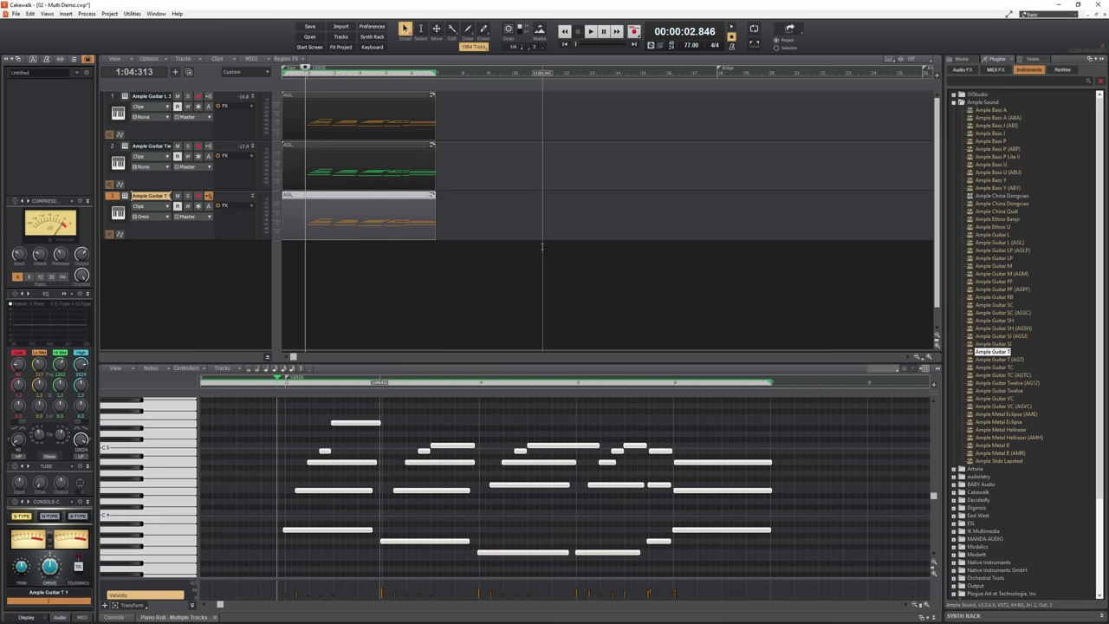
{"action": "key", "text": "space"}
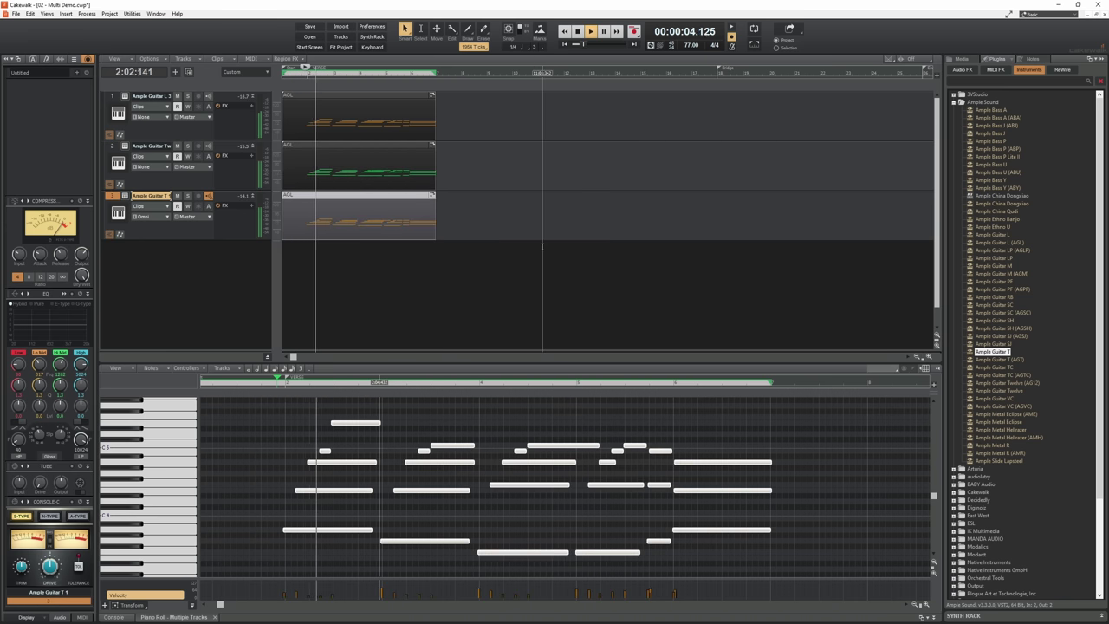
{"action": "key", "text": "space"}
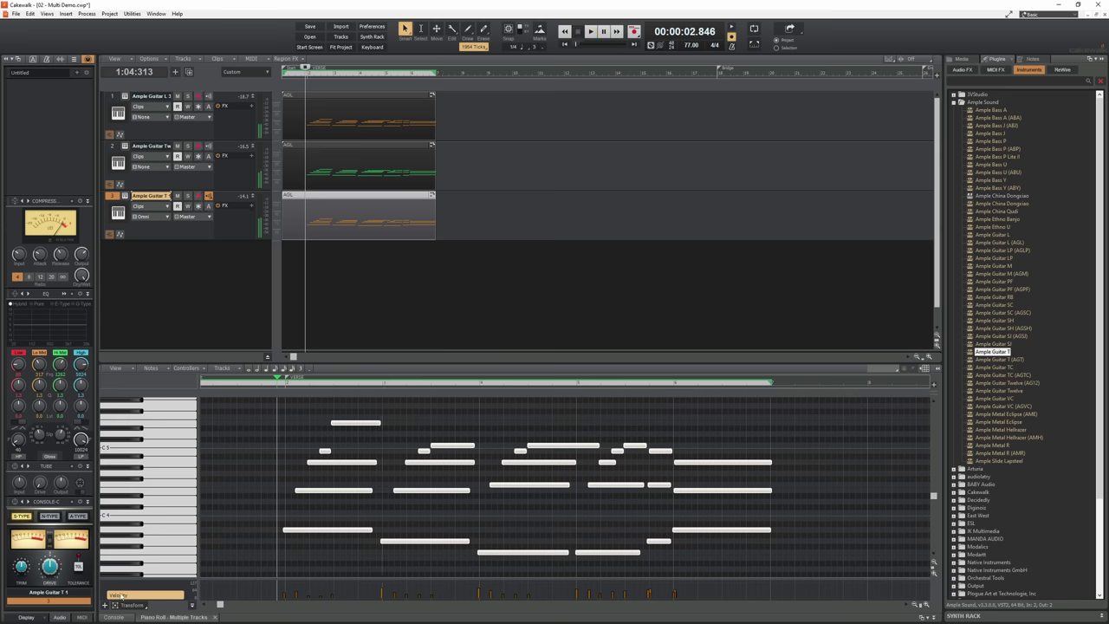
{"action": "left_click", "coordinate": [117, 618]}
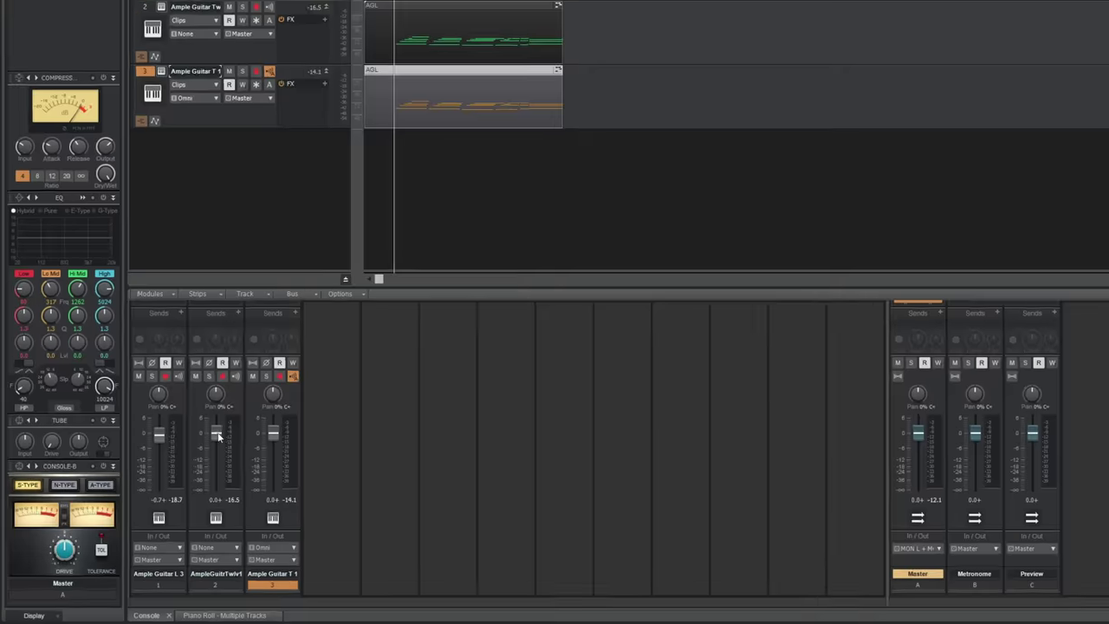
Lower the second guitar to -2.5, pan track 2 left and track 3 right.
{"action": "left_click_drag", "start_coordinate": [176, 473], "coordinate": [176, 480]}
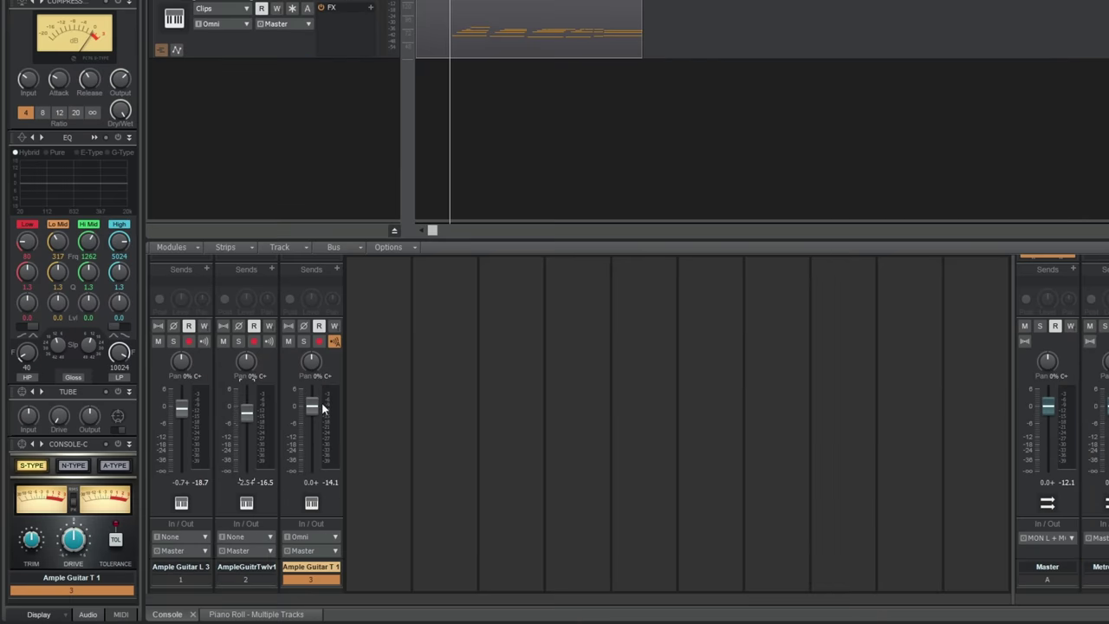
{"action": "left_click_drag", "start_coordinate": [311, 362], "coordinate": [249, 382]}
{"action": "left_click", "coordinate": [189, 577]}
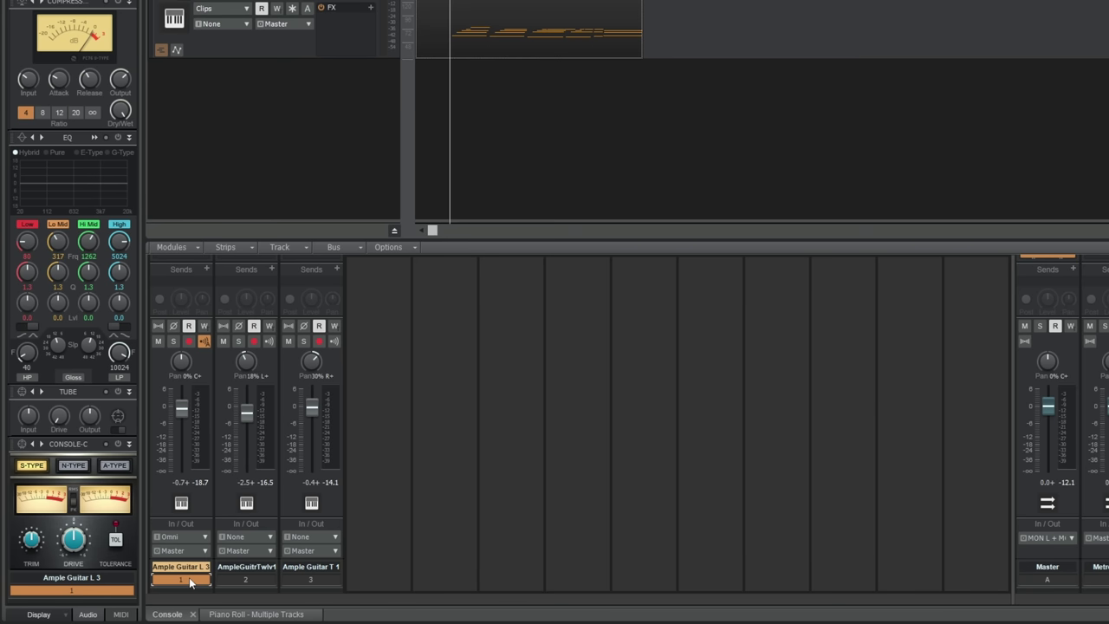
{"action": "left_click", "coordinate": [316, 581]}
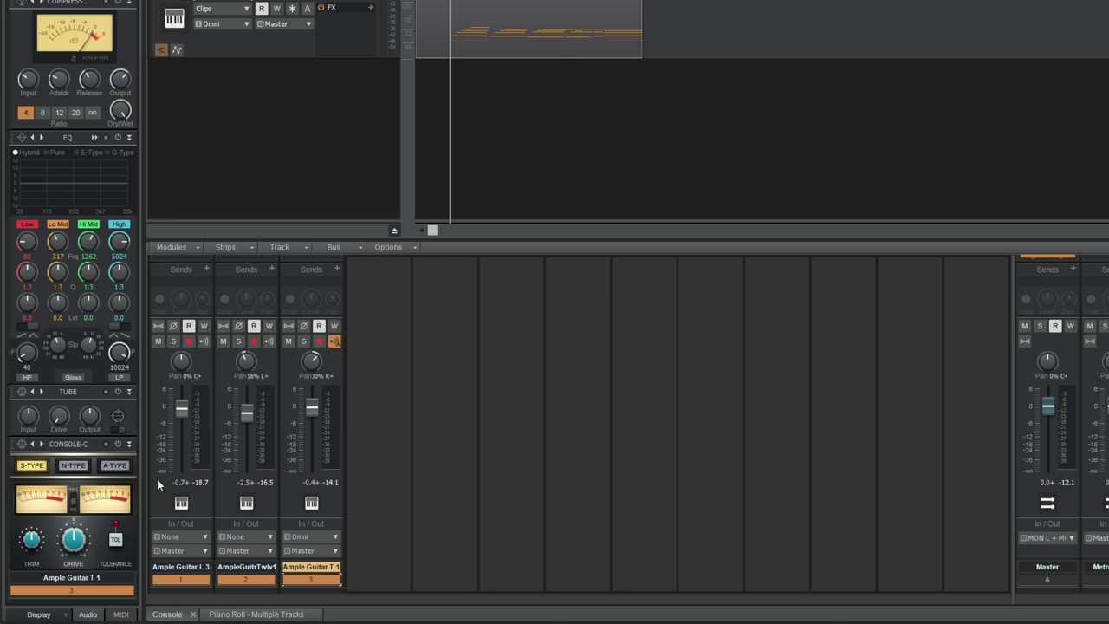
Route track 1's output to a new stereo bus, Bus D, set it to about -3.7 dB, and audition.
{"action": "left_click", "coordinate": [205, 553]}
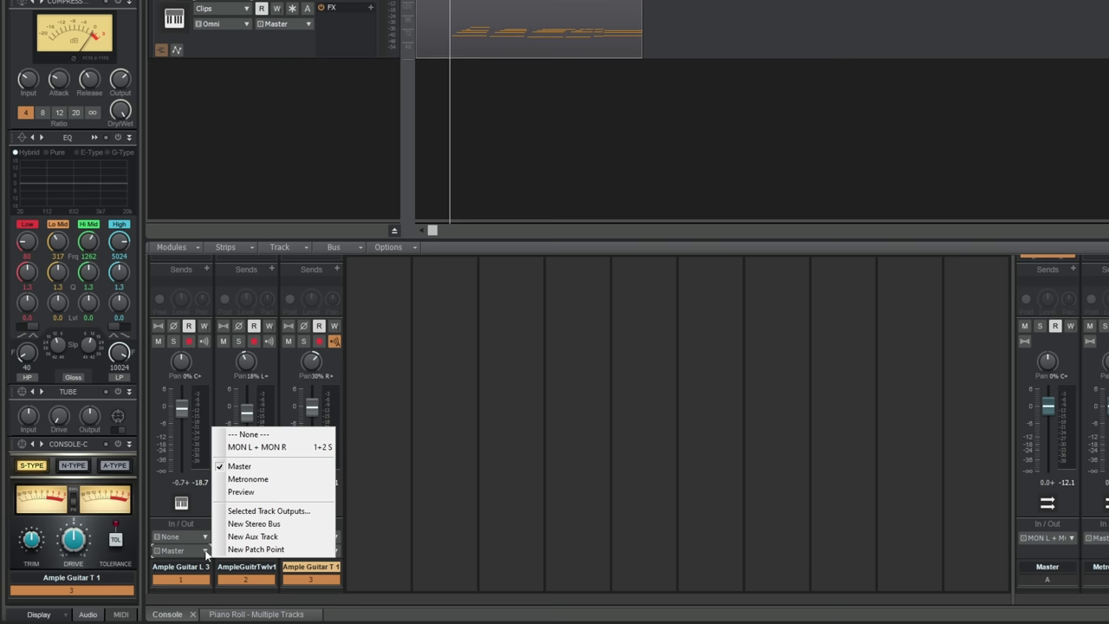
{"action": "left_click", "coordinate": [251, 524]}
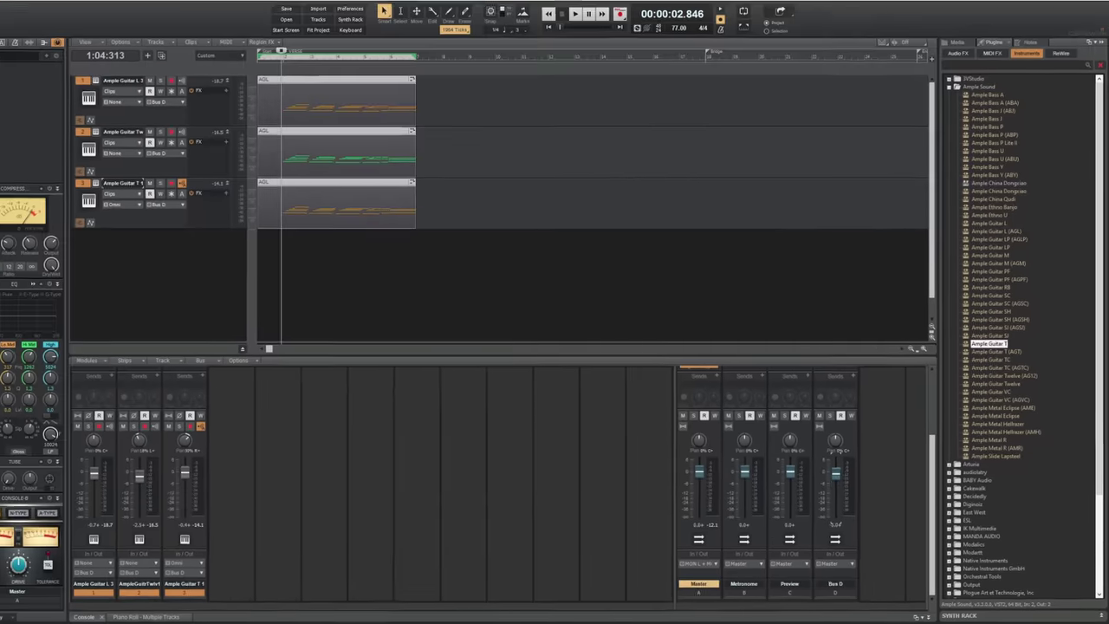
{"action": "mouse_move", "coordinate": [726, 420]}
{"action": "left_mouse_down"}
{"action": "mouse_move", "coordinate": [726, 447]}
{"action": "mouse_move", "coordinate": [726, 423]}
{"action": "left_mouse_up"}
{"action": "left_click_drag", "start_coordinate": [843, 478], "coordinate": [845, 488]}
{"action": "key", "text": "space"}
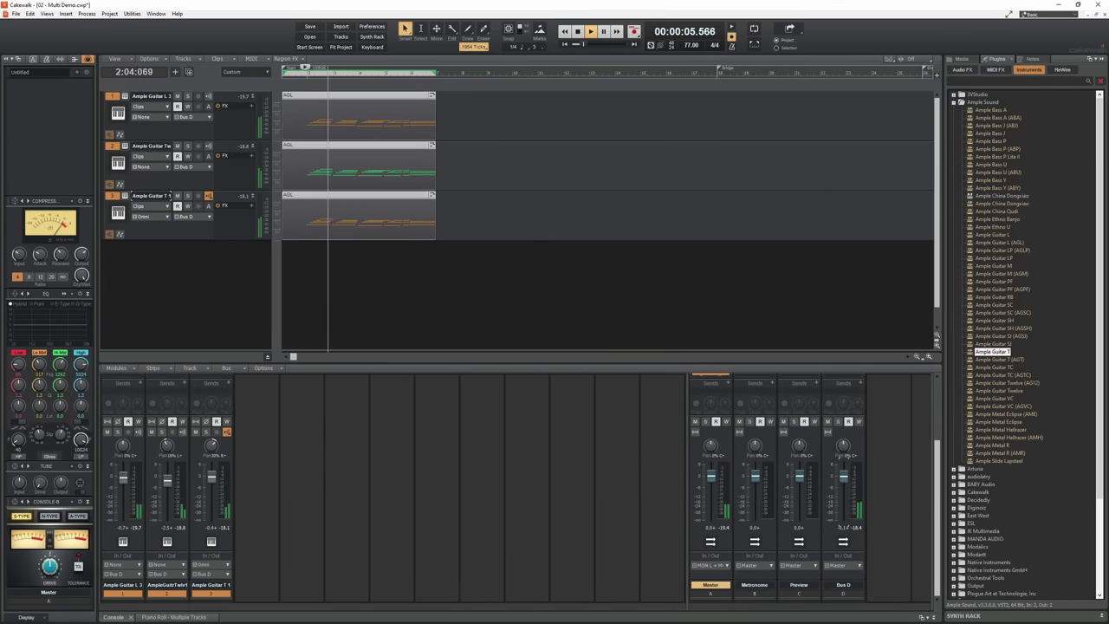
{"action": "key", "text": "space"}
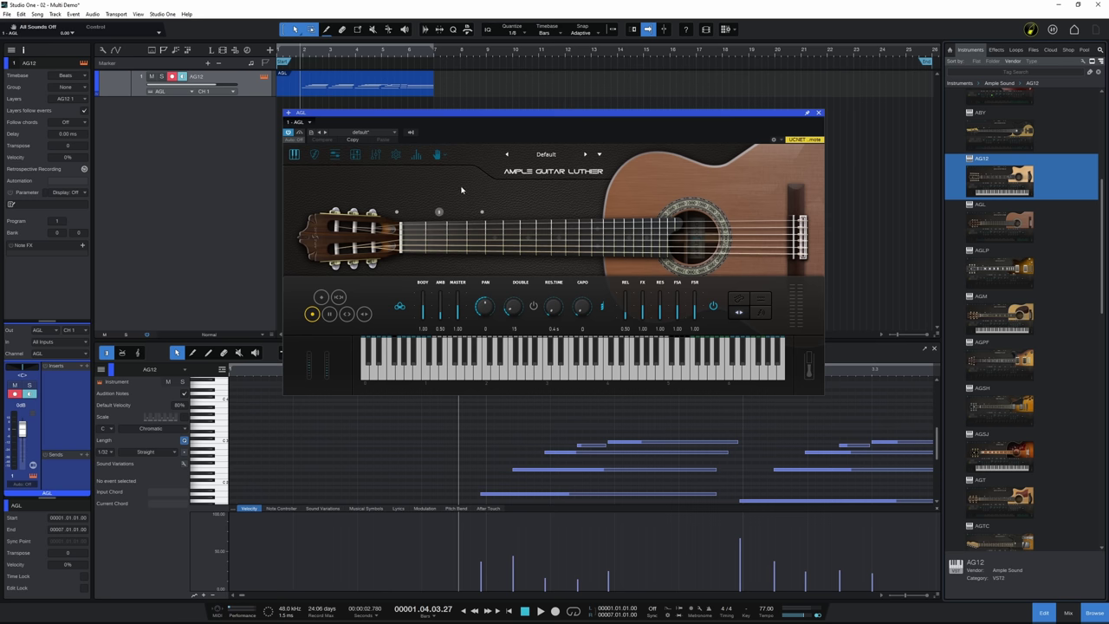
Close Ample Guitar Luther and drop AG12 from the Instruments browser onto the AGL track.
{"action": "left_click", "coordinate": [820, 113]}
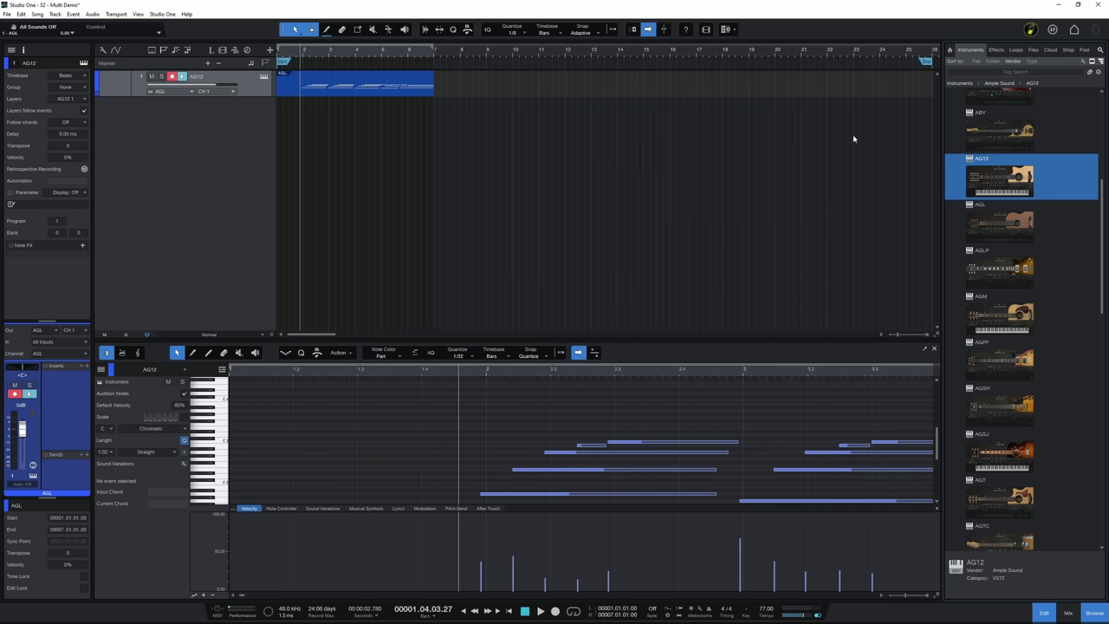
{"action": "left_click_drag", "start_coordinate": [994, 182], "coordinate": [340, 85]}
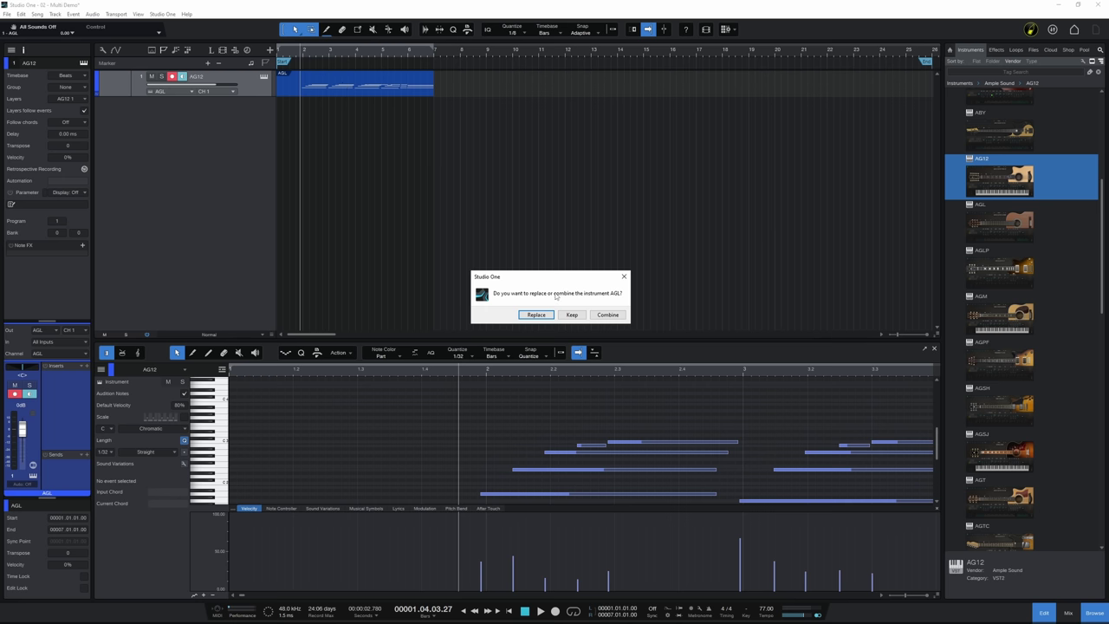
Combine AG12, then AGT, with AGL into one Multi Instrument on the track.
{"action": "left_click", "coordinate": [607, 316]}
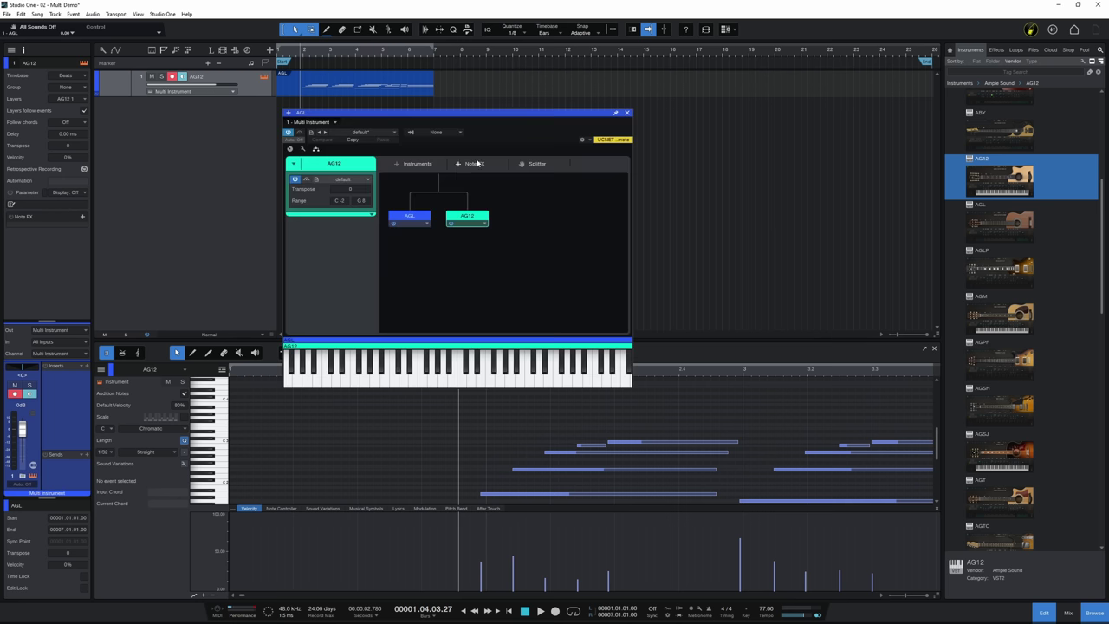
{"action": "left_click_drag", "start_coordinate": [462, 117], "coordinate": [702, 76]}
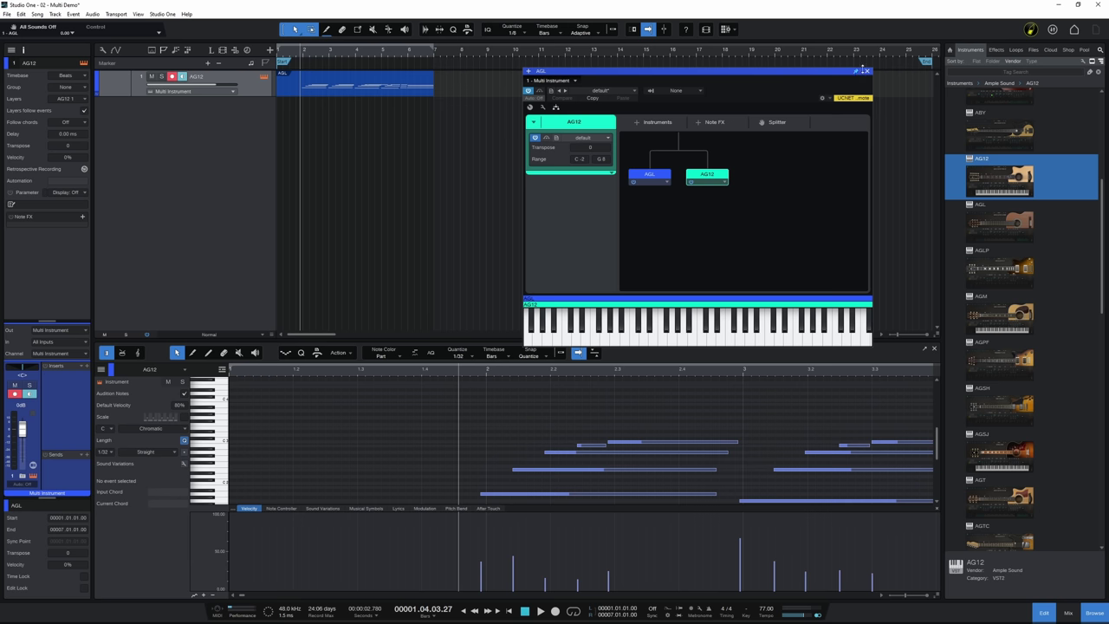
{"action": "left_click_drag", "start_coordinate": [1003, 498], "coordinate": [320, 86]}
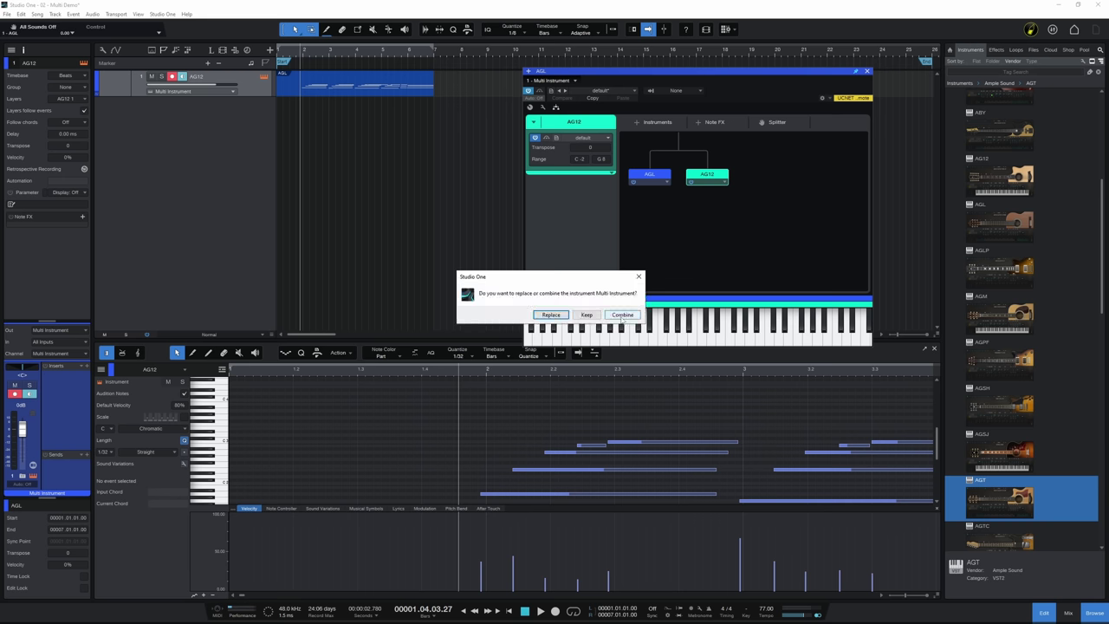
{"action": "left_click", "coordinate": [622, 316]}
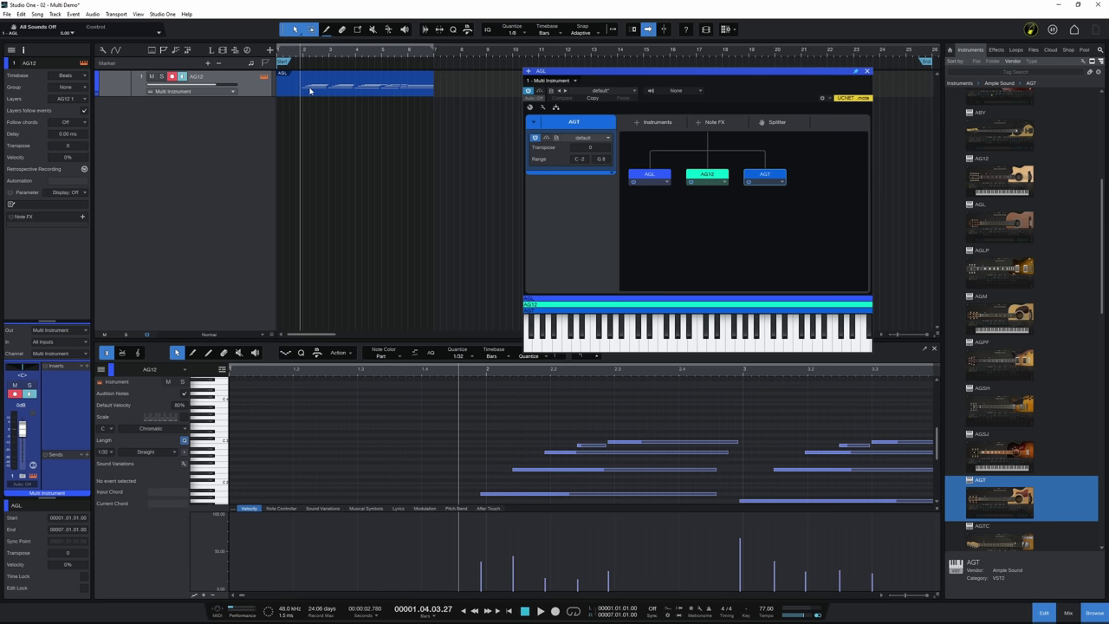
Lower the AG12 layer's volume to -5.0 dB.
{"action": "left_click", "coordinate": [650, 178]}
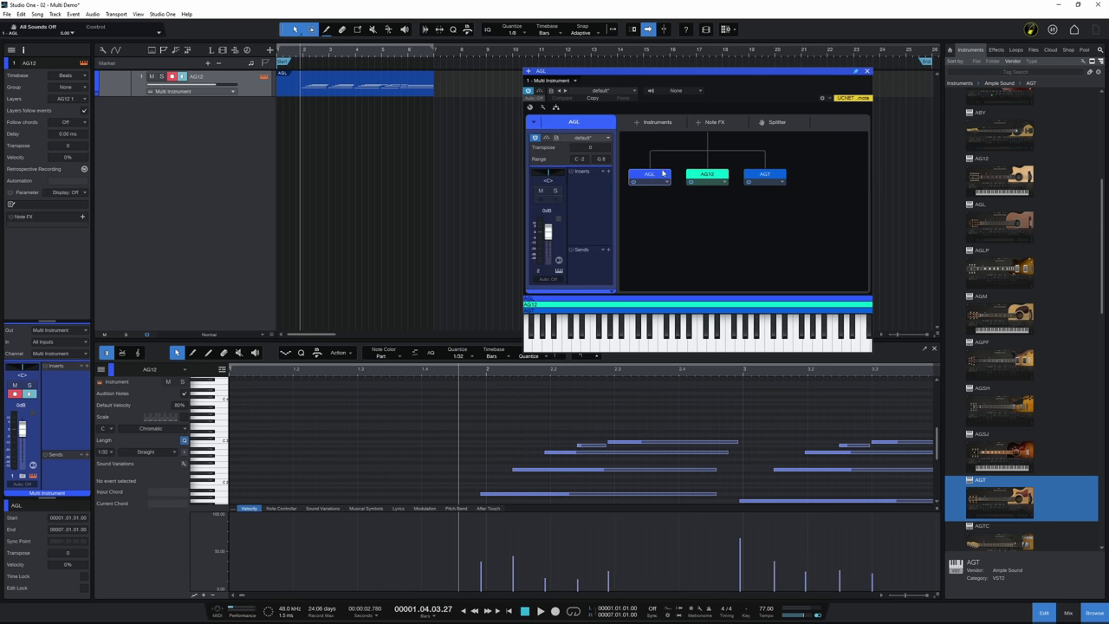
{"action": "left_click", "coordinate": [711, 176]}
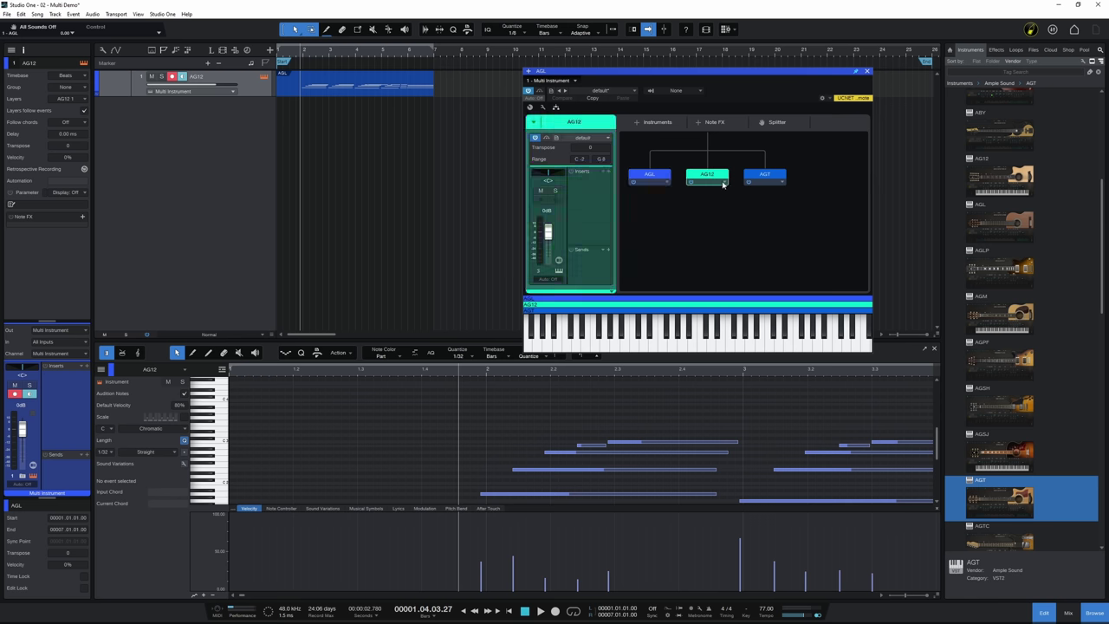
{"action": "left_click_drag", "start_coordinate": [547, 230], "coordinate": [584, 189]}
Close the Multi Instrument editor, show the mixer, and set a channel fader to -1.1 dB.
{"action": "left_click", "coordinate": [867, 72]}
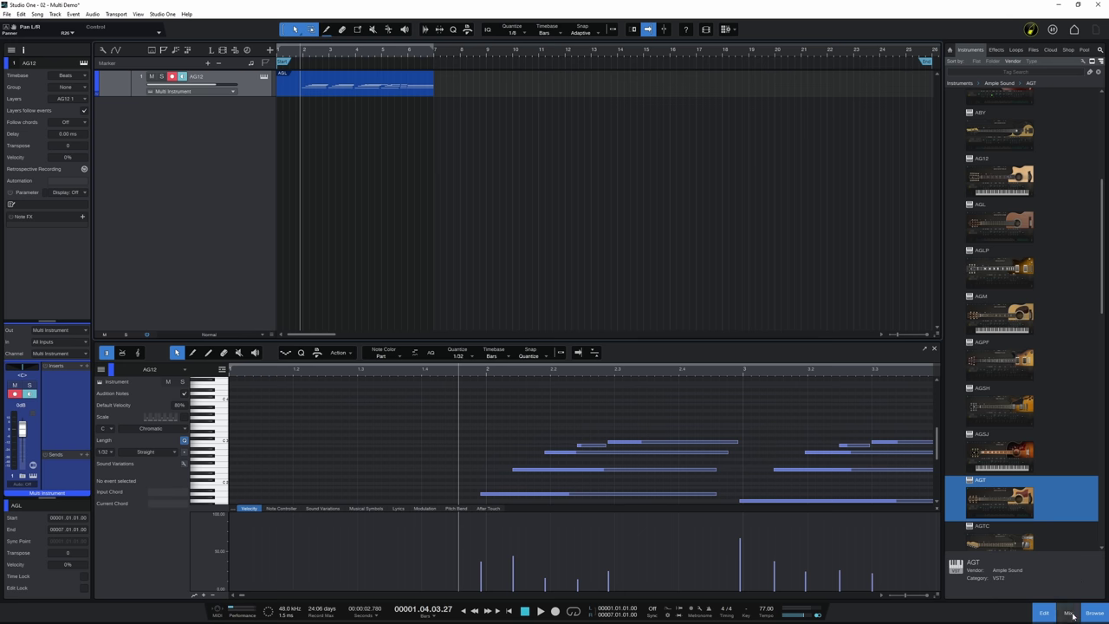
{"action": "left_click", "coordinate": [1068, 612]}
{"action": "mouse_move", "coordinate": [138, 517]}
{"action": "left_mouse_down"}
{"action": "mouse_move", "coordinate": [138, 532]}
{"action": "mouse_move", "coordinate": [138, 519]}
{"action": "left_mouse_up"}
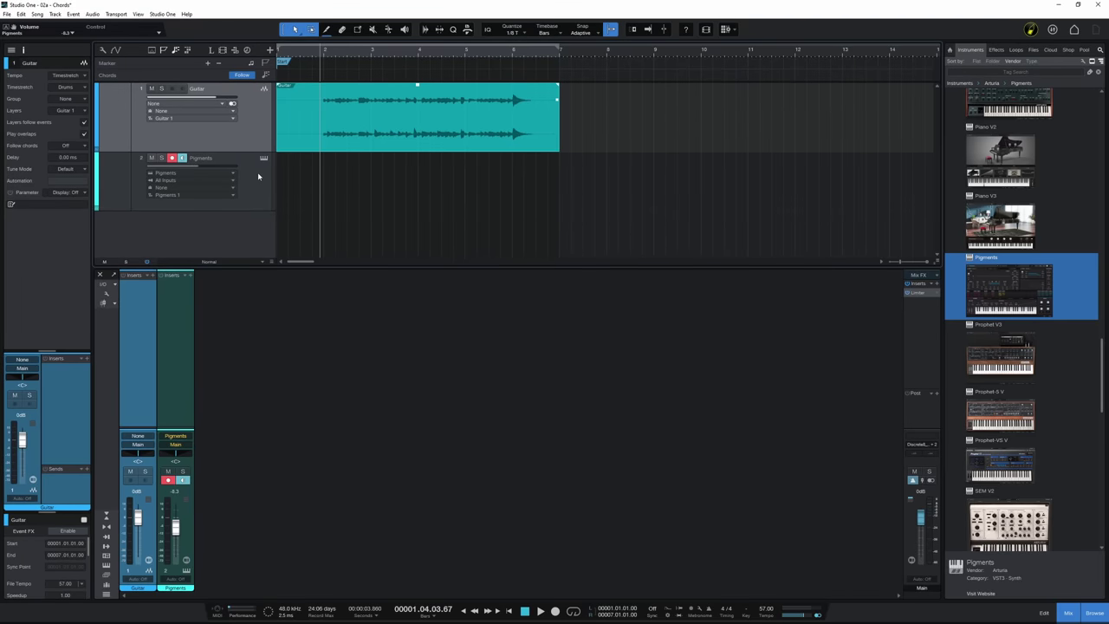
{"action": "left_click", "coordinate": [269, 169]}
{"action": "left_click", "coordinate": [263, 158]}
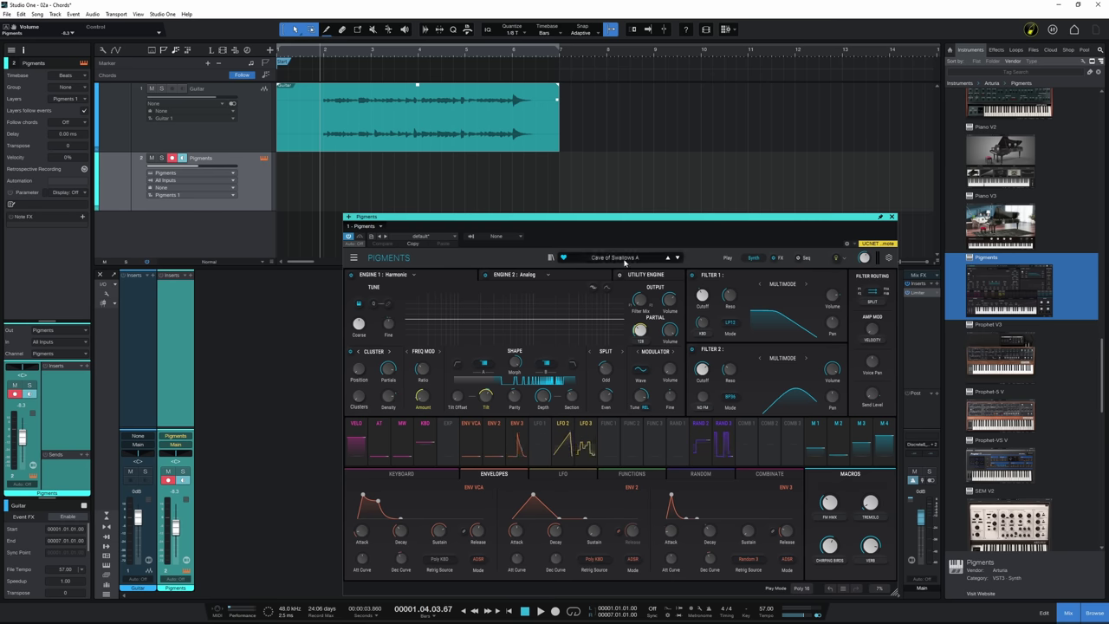
{"action": "left_click", "coordinate": [892, 216]}
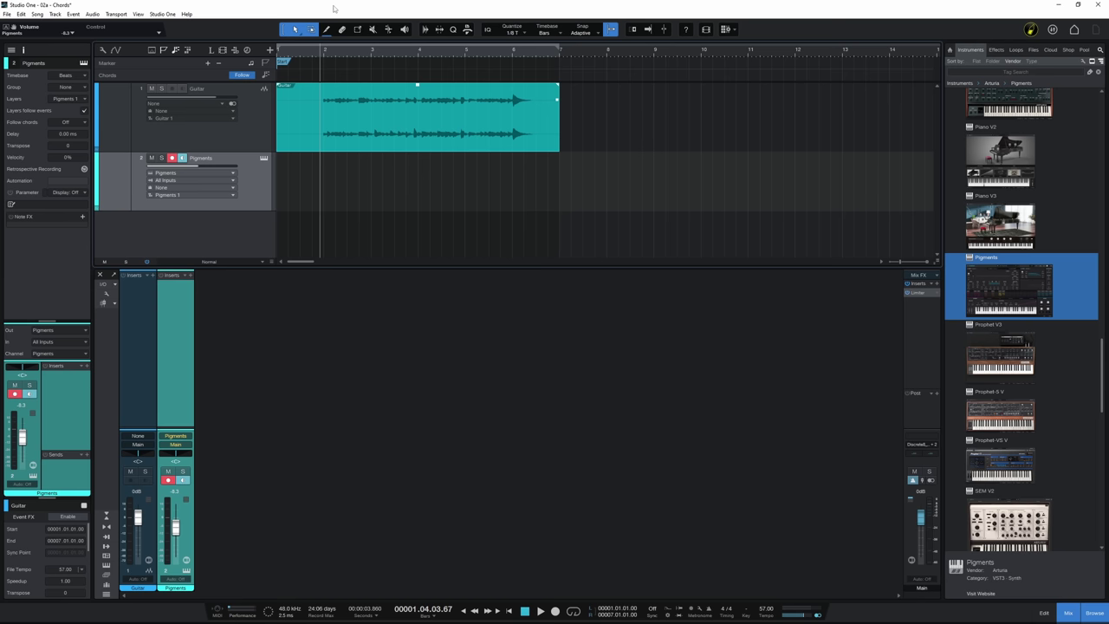
{"action": "key", "text": "space"}
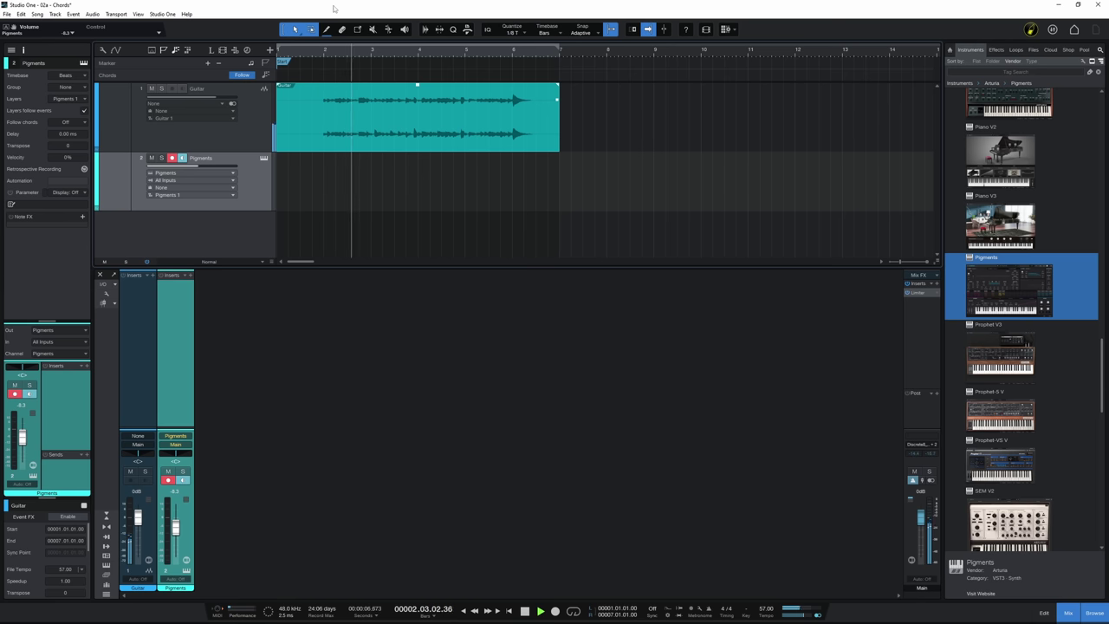
{"action": "key", "text": "space"}
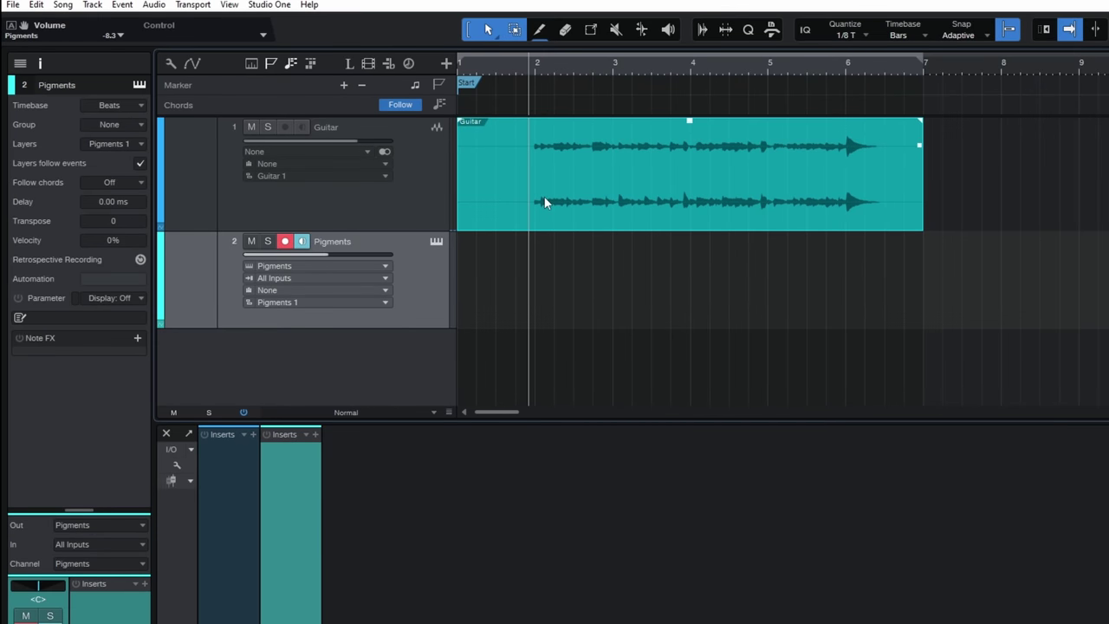
Extract the Guitar chords (Dm C B♭ A Dm) to the Chord track, render them as notes on Pigments, and play back.
{"action": "left_click_drag", "start_coordinate": [540, 200], "coordinate": [530, 108]}
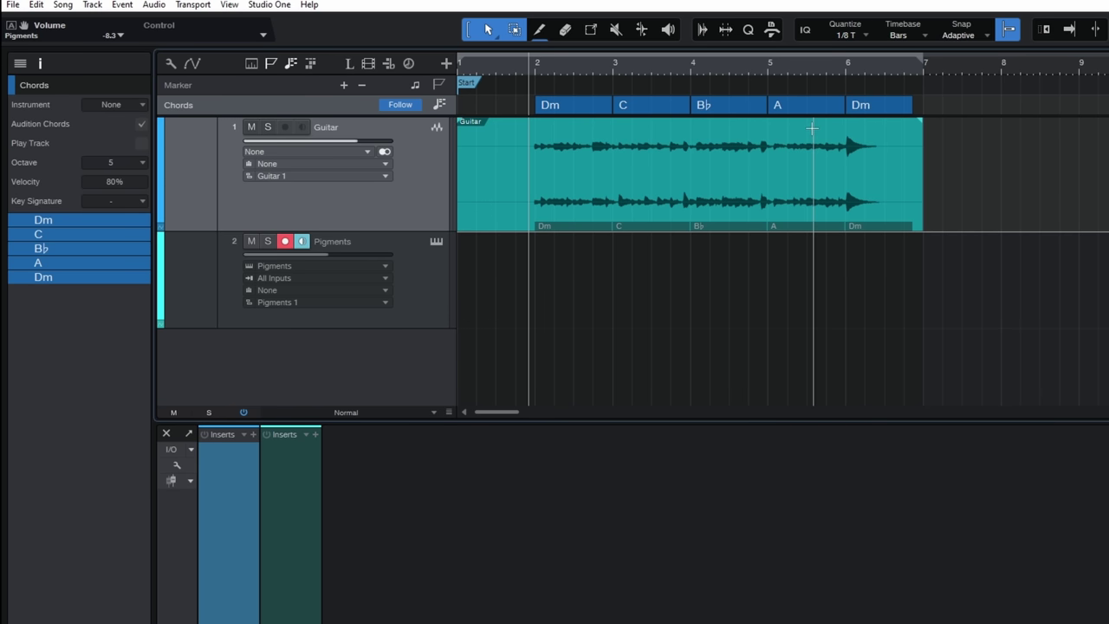
{"action": "left_click", "coordinate": [564, 206]}
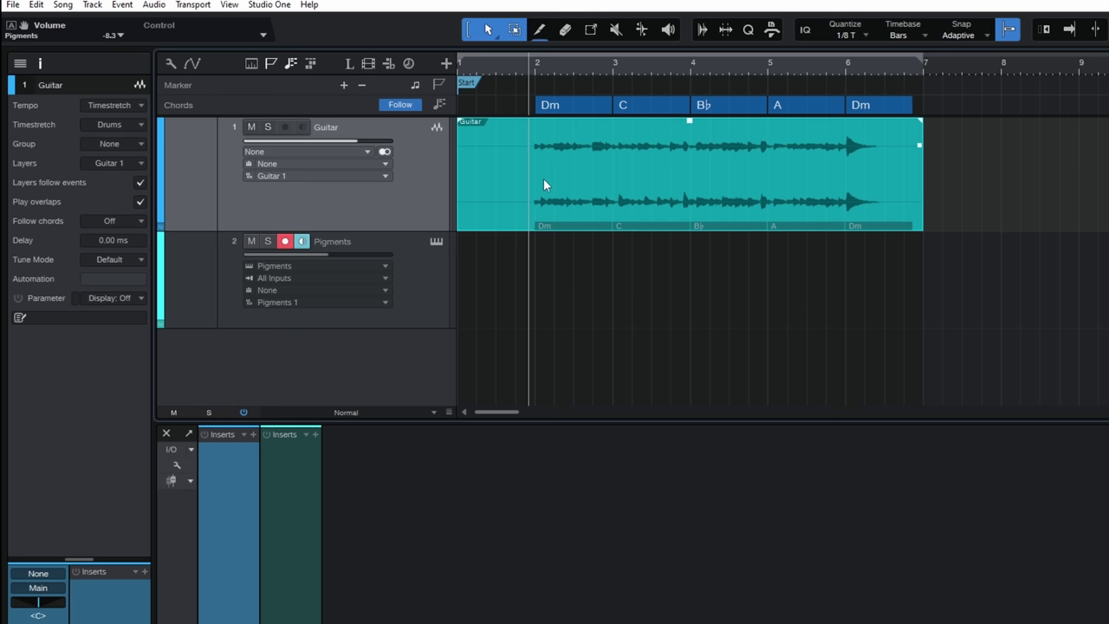
{"action": "left_click_drag", "start_coordinate": [544, 177], "coordinate": [523, 275]}
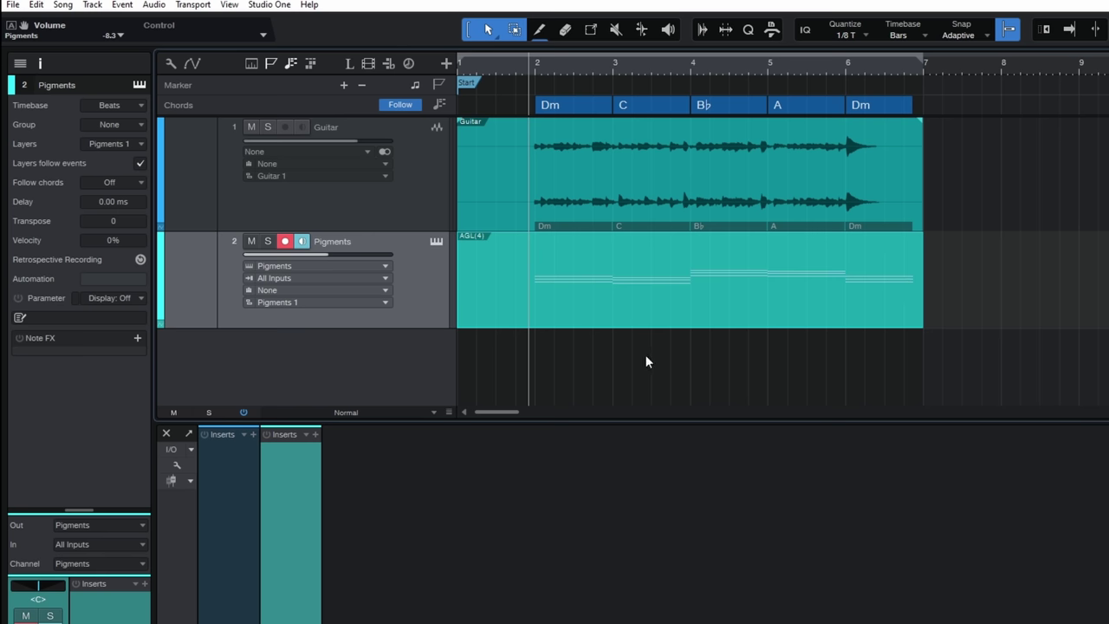
{"action": "key", "text": "space"}
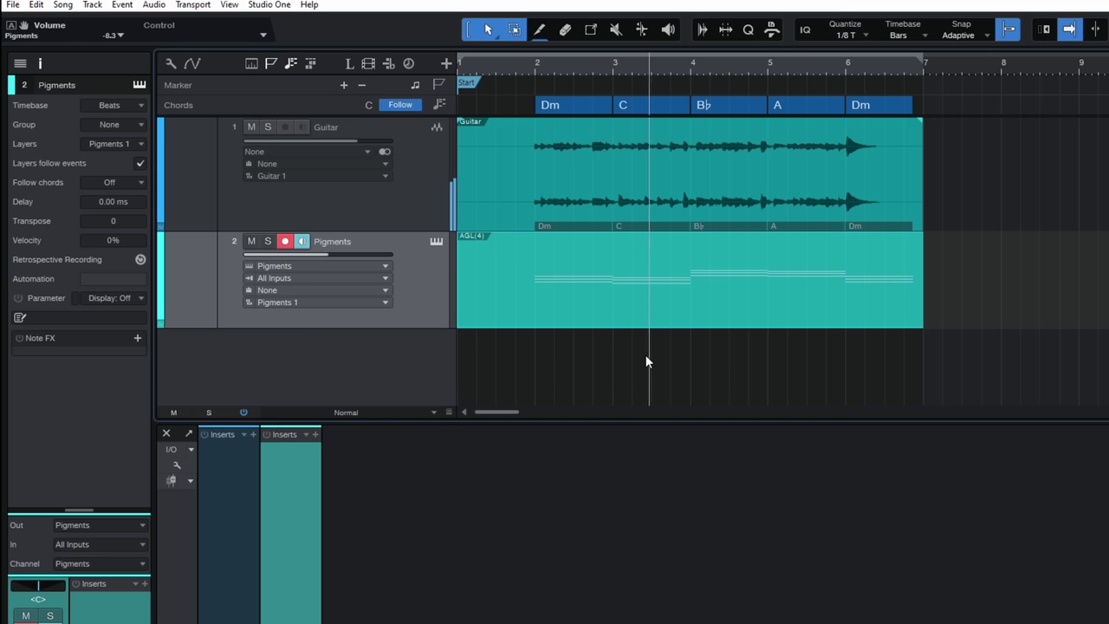
{"action": "key", "text": "space"}
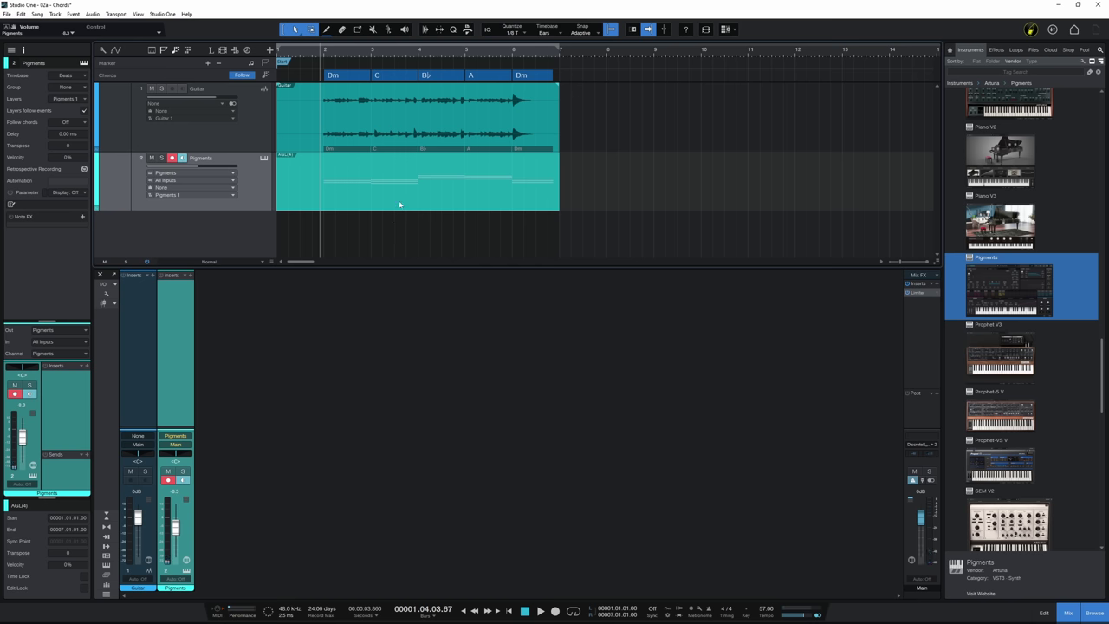
Select the first Dm chord and open the Guitar audio event in the editor.
{"action": "left_click", "coordinate": [353, 132]}
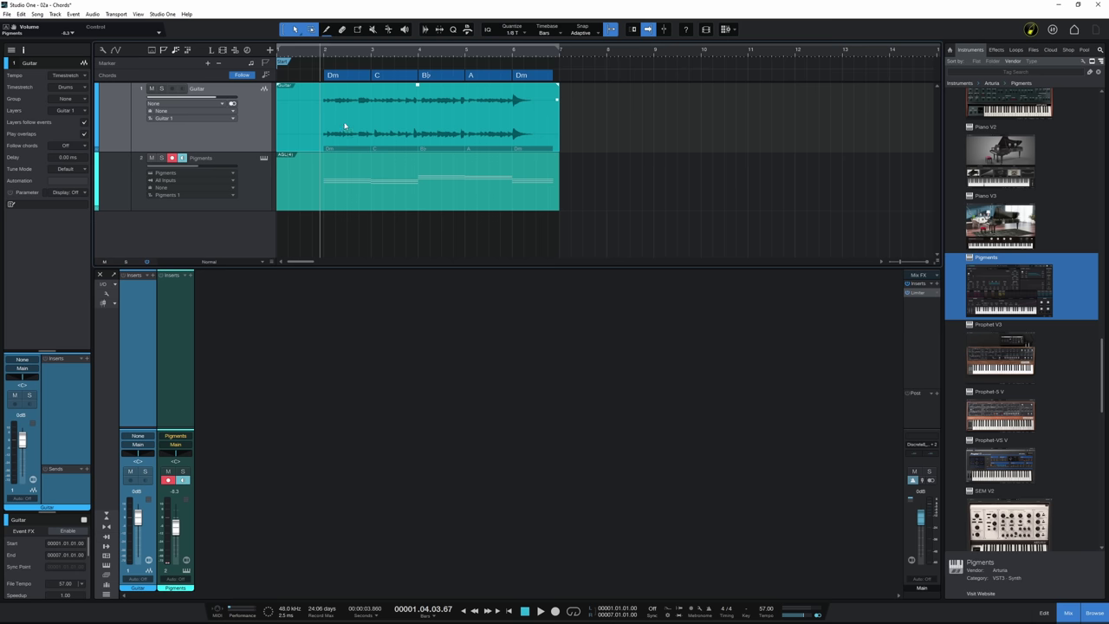
{"action": "left_click", "coordinate": [343, 77]}
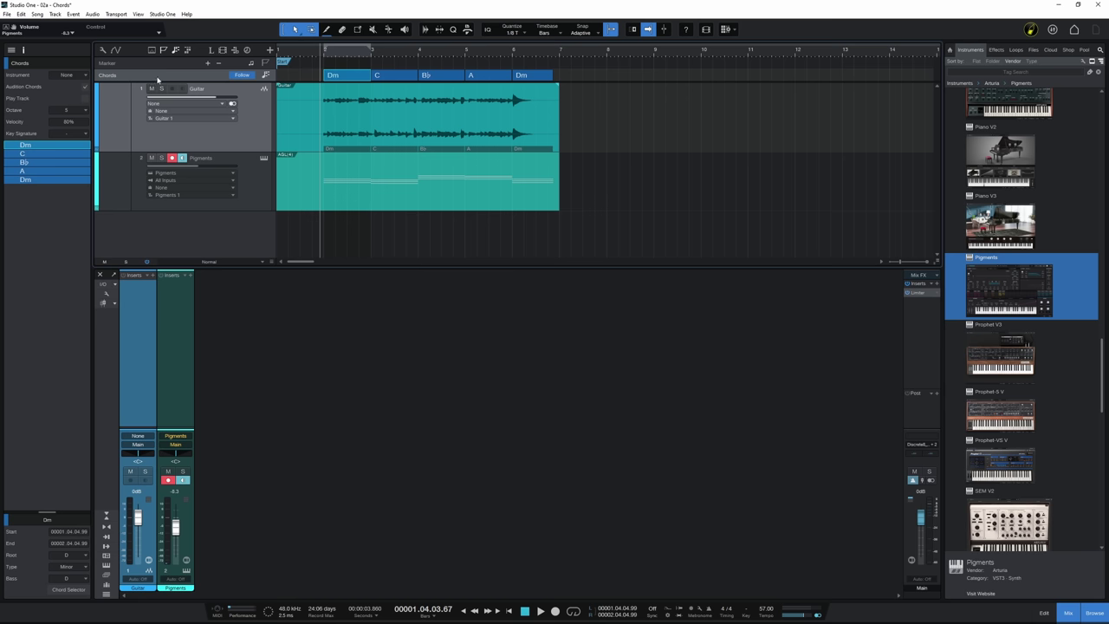
{"action": "double_click", "coordinate": [359, 132]}
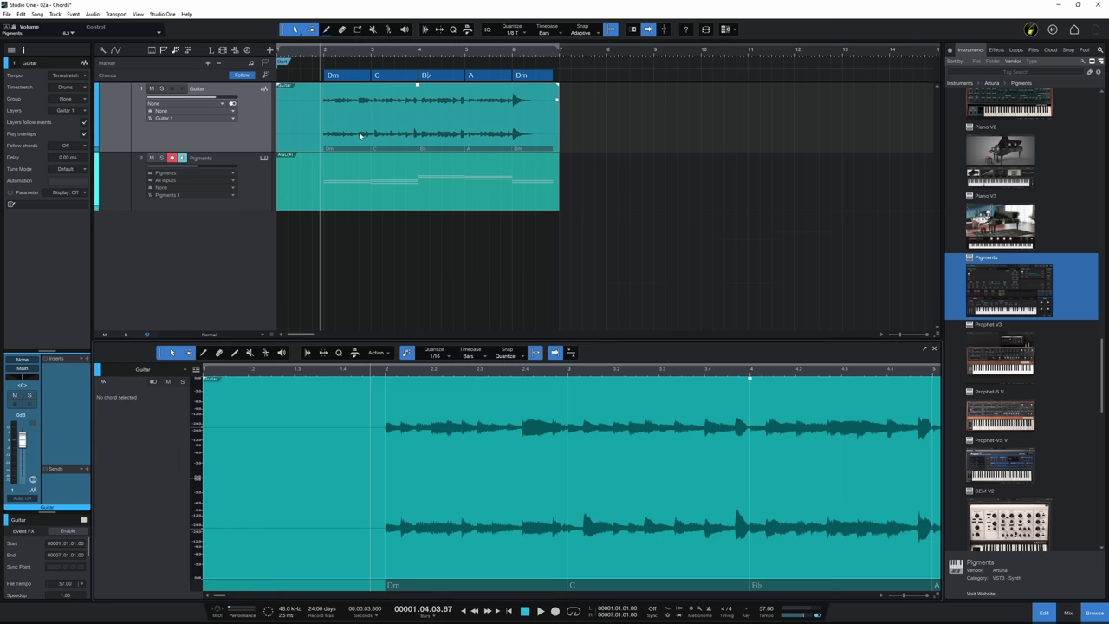
Add a 7 interval to the first Dm chord in the Chord Selector, making it Dm7.
{"action": "double_click", "coordinate": [433, 589]}
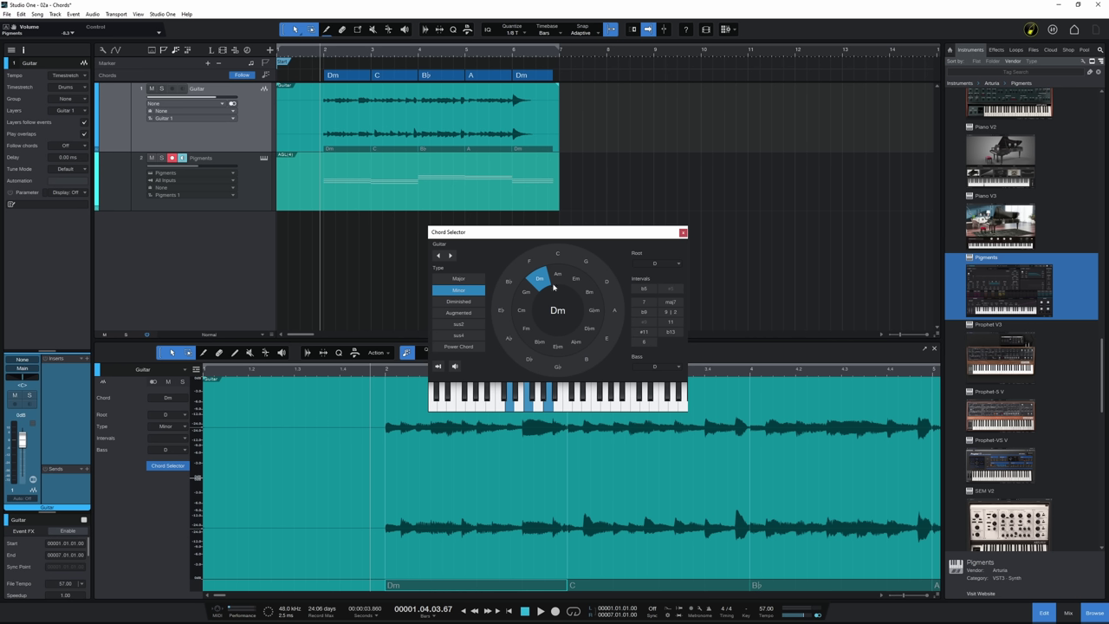
{"action": "left_click", "coordinate": [643, 302]}
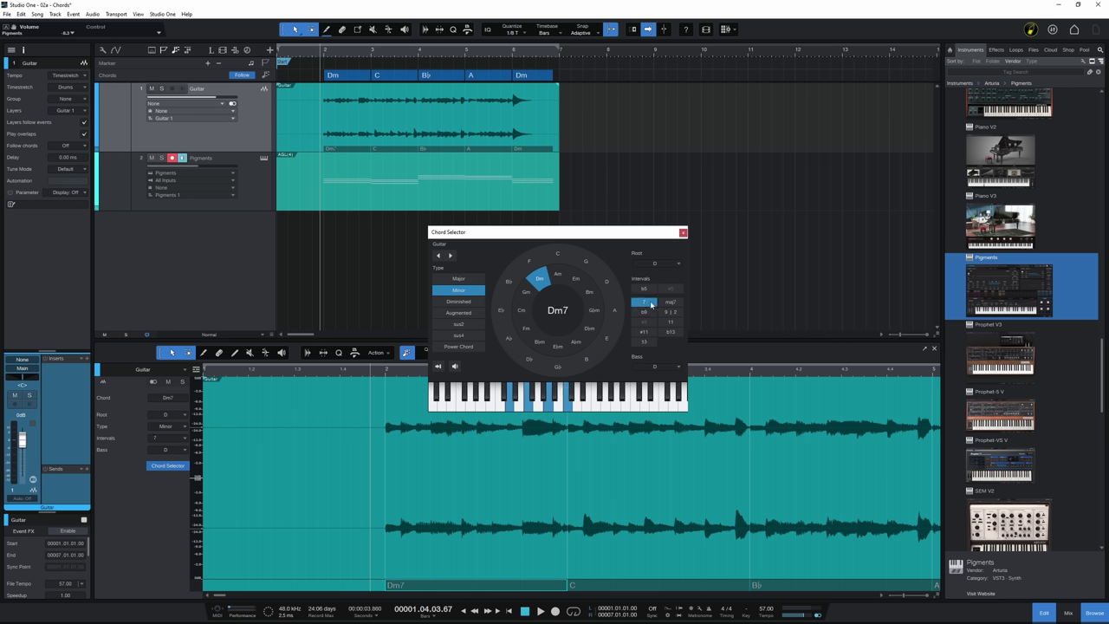
{"action": "left_click", "coordinate": [683, 232]}
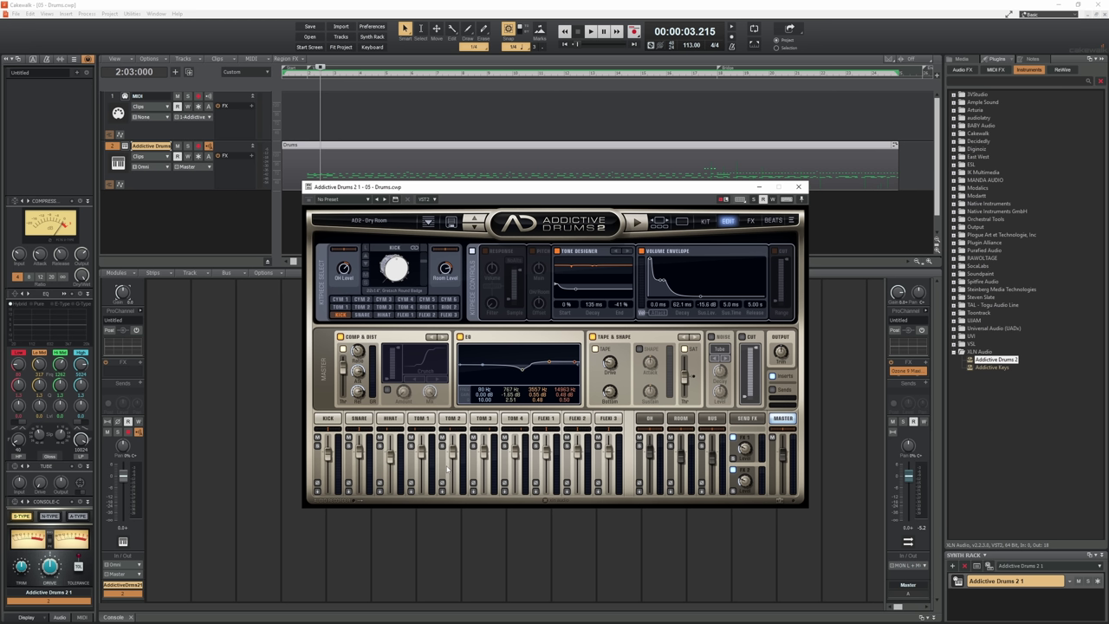
Move the Drums clip to the MIDI track, then delete the Addictive Drums track and its soft synth.
{"action": "left_click", "coordinate": [799, 187]}
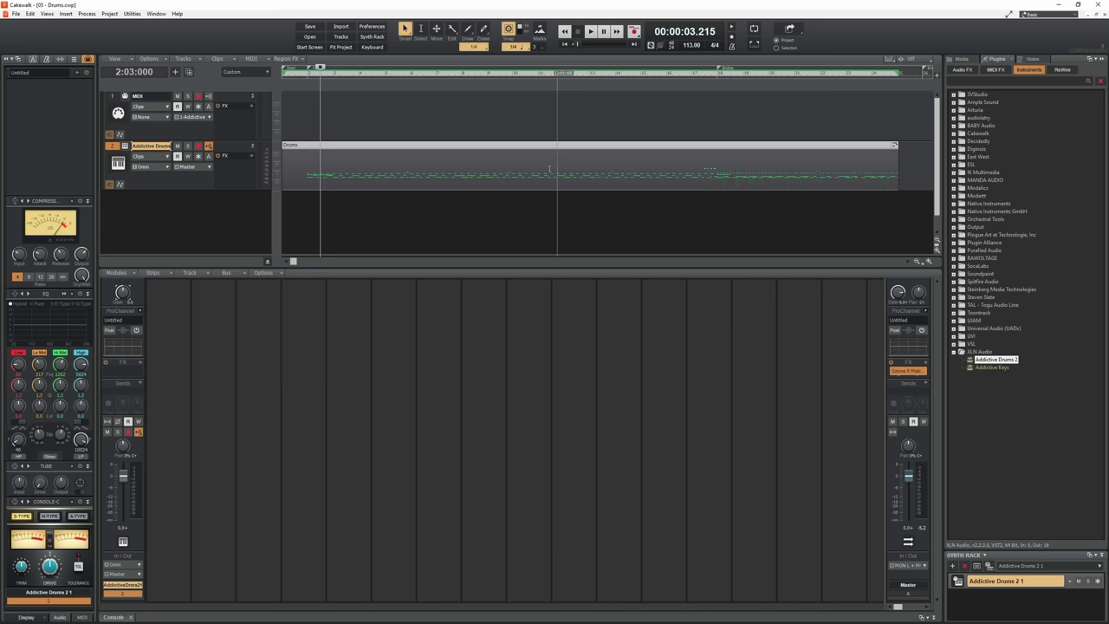
{"action": "left_click_drag", "start_coordinate": [417, 146], "coordinate": [408, 124]}
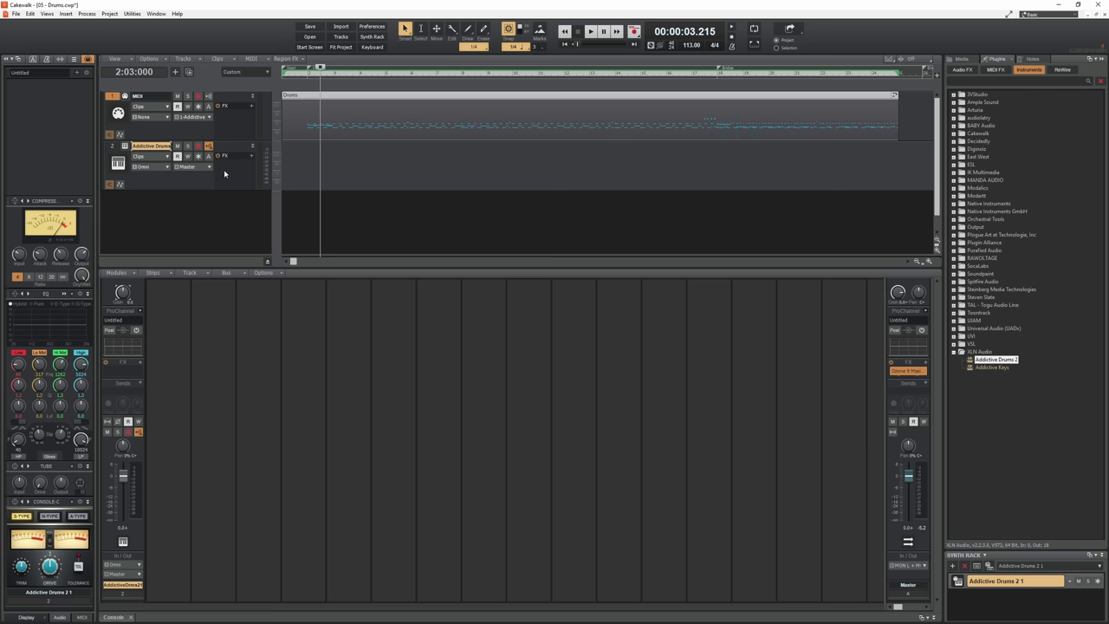
{"action": "right_click", "coordinate": [110, 150]}
{"action": "left_click", "coordinate": [138, 269]}
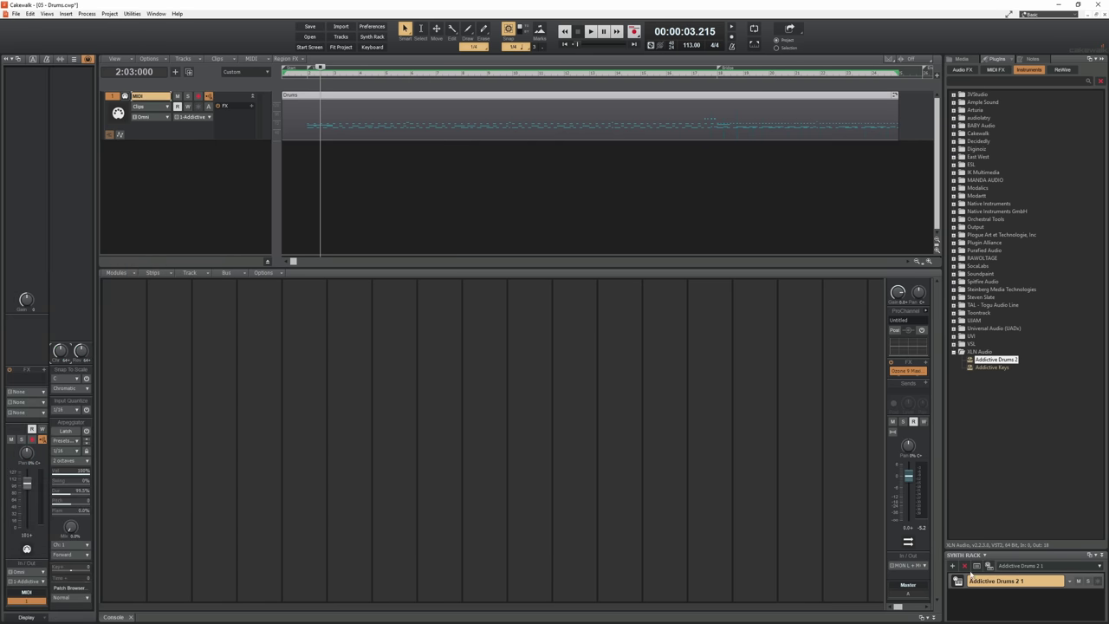
{"action": "left_click", "coordinate": [966, 566]}
{"action": "left_click", "coordinate": [561, 342]}
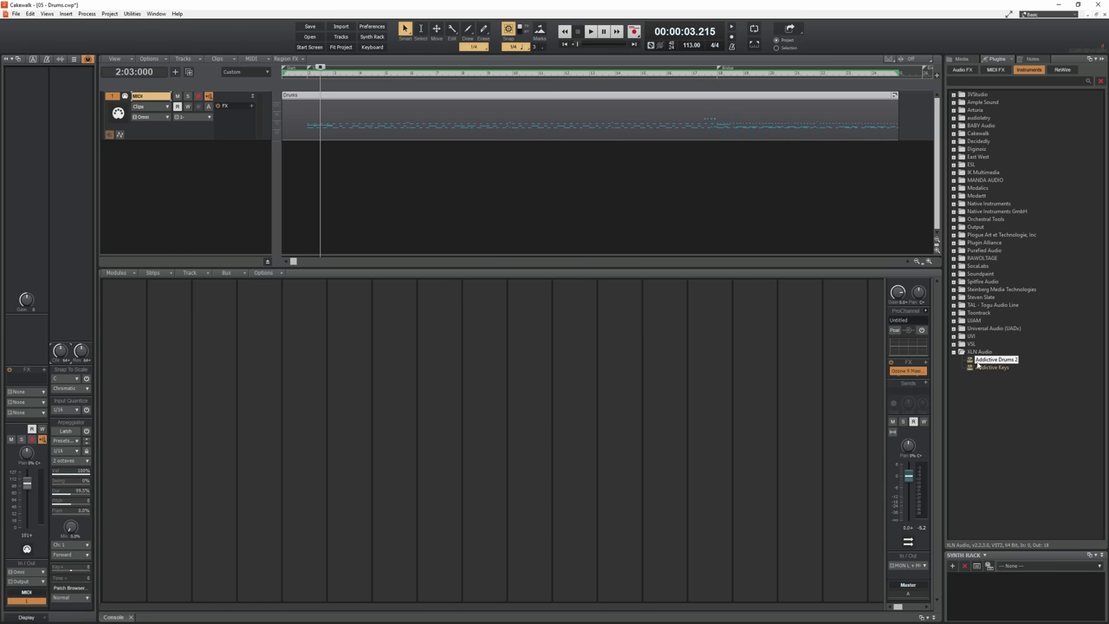
Insert Addictive Drums 2 with All Synth Audio Outputs: Mono and no Simple Instrument Track.
{"action": "left_click_drag", "start_coordinate": [982, 362], "coordinate": [349, 188]}
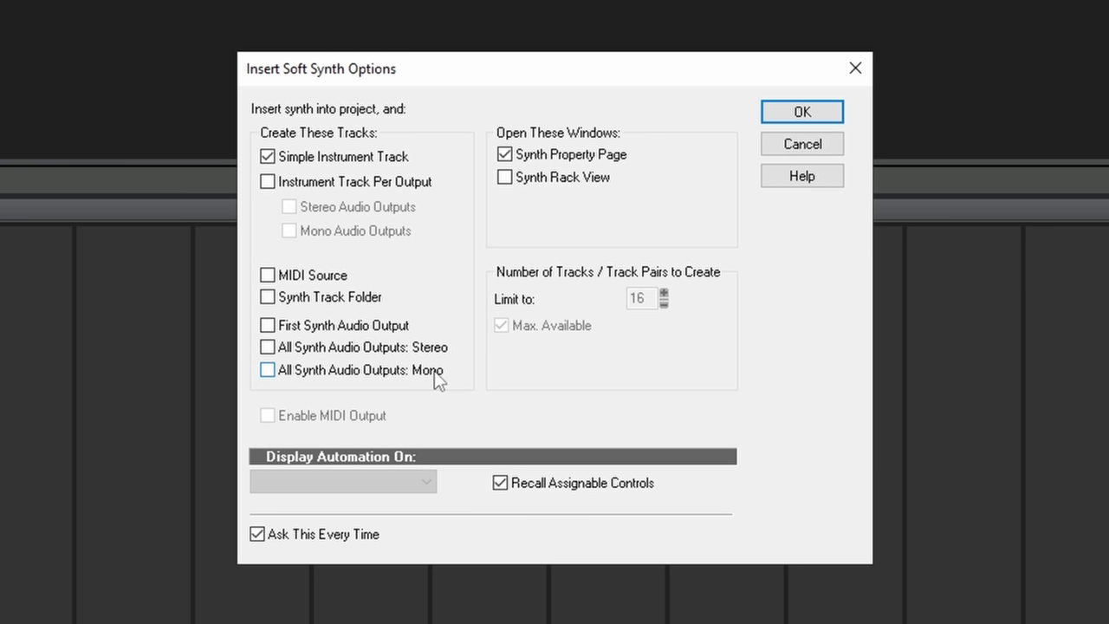
{"action": "left_click", "coordinate": [268, 369]}
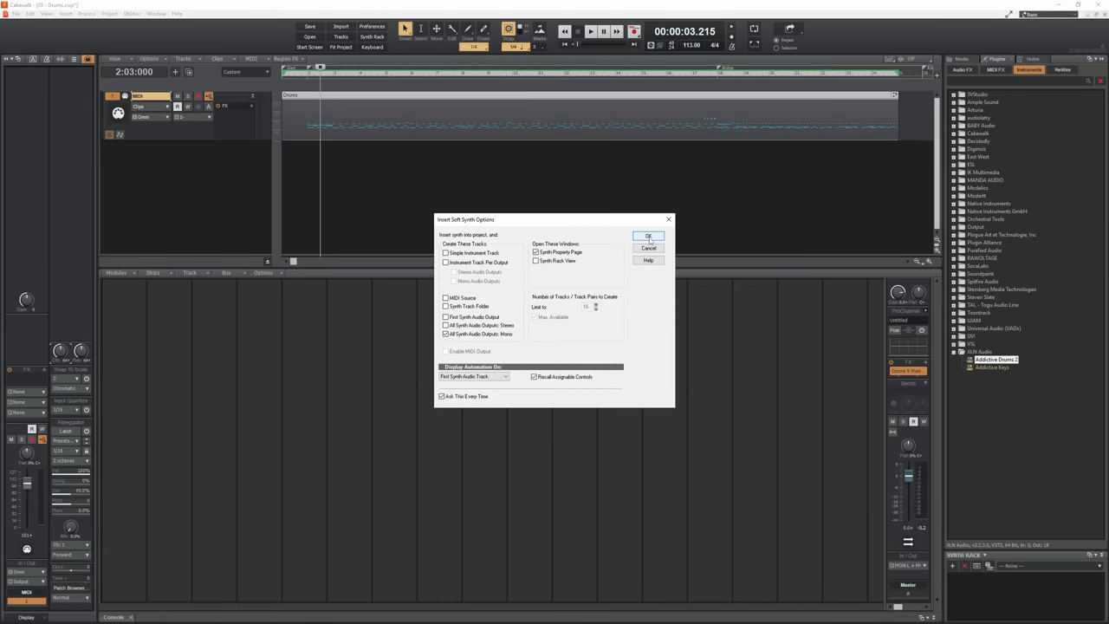
{"action": "left_click", "coordinate": [648, 236]}
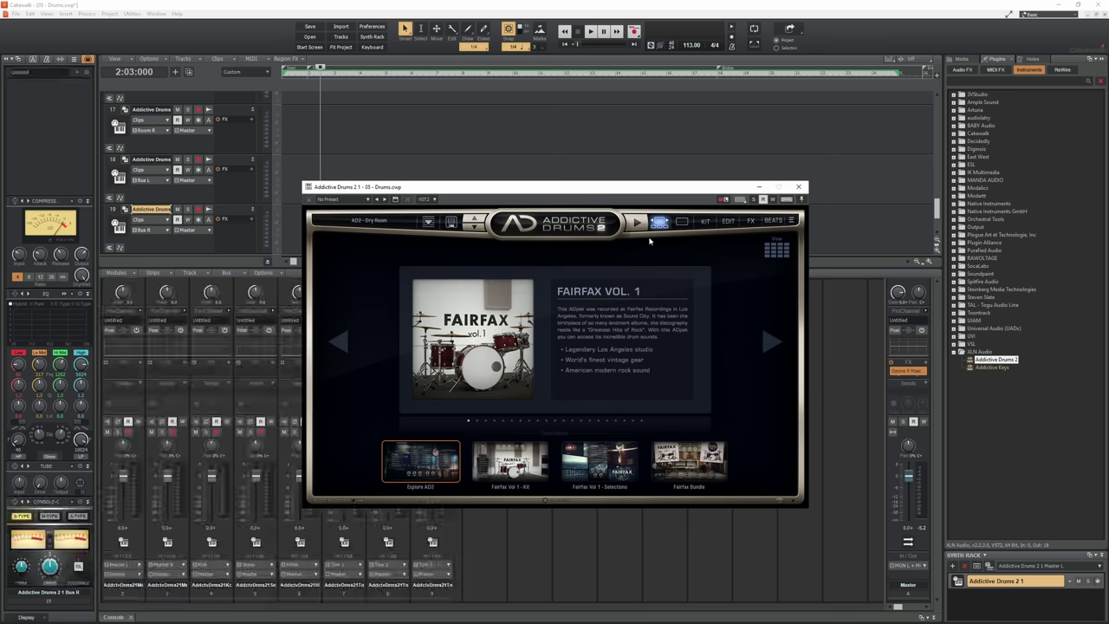
Close the Addictive Drums 2 plugin window to reveal its separate output channels.
{"action": "left_click", "coordinate": [798, 187]}
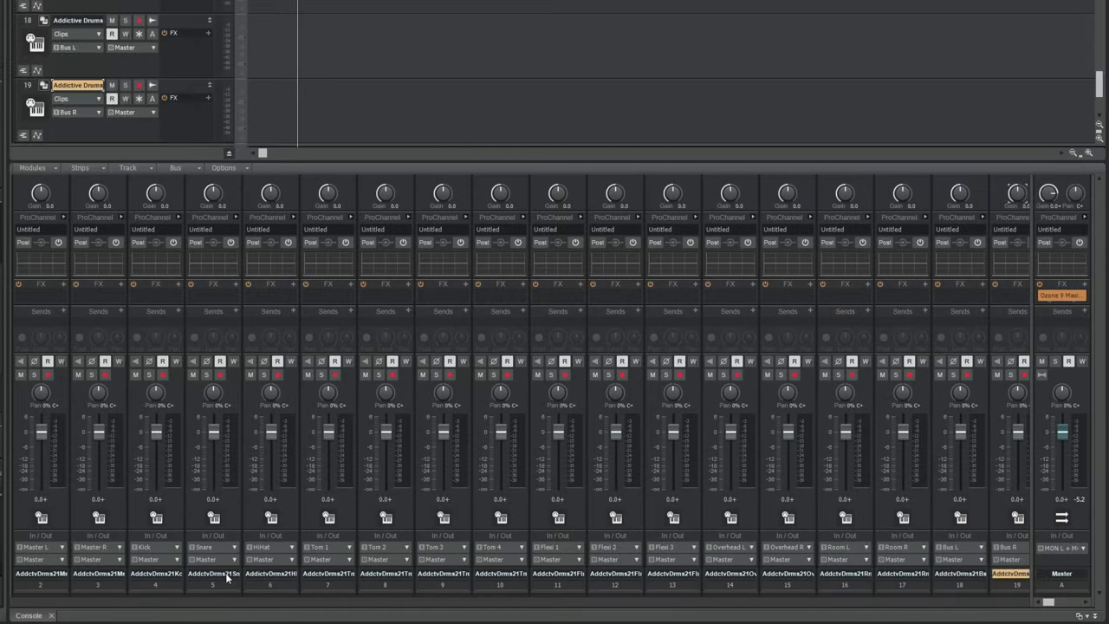
Rename mixer strip 5 to 'Snare'.
{"action": "double_click", "coordinate": [227, 574]}
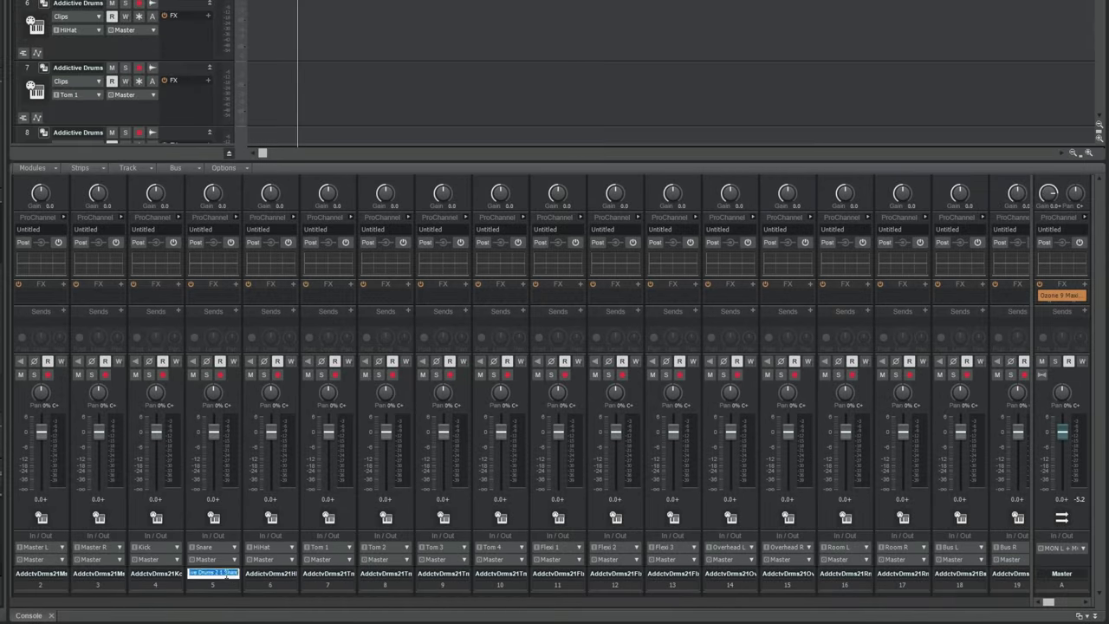
{"action": "type", "text": "Snare"}
{"action": "key", "text": "Return"}
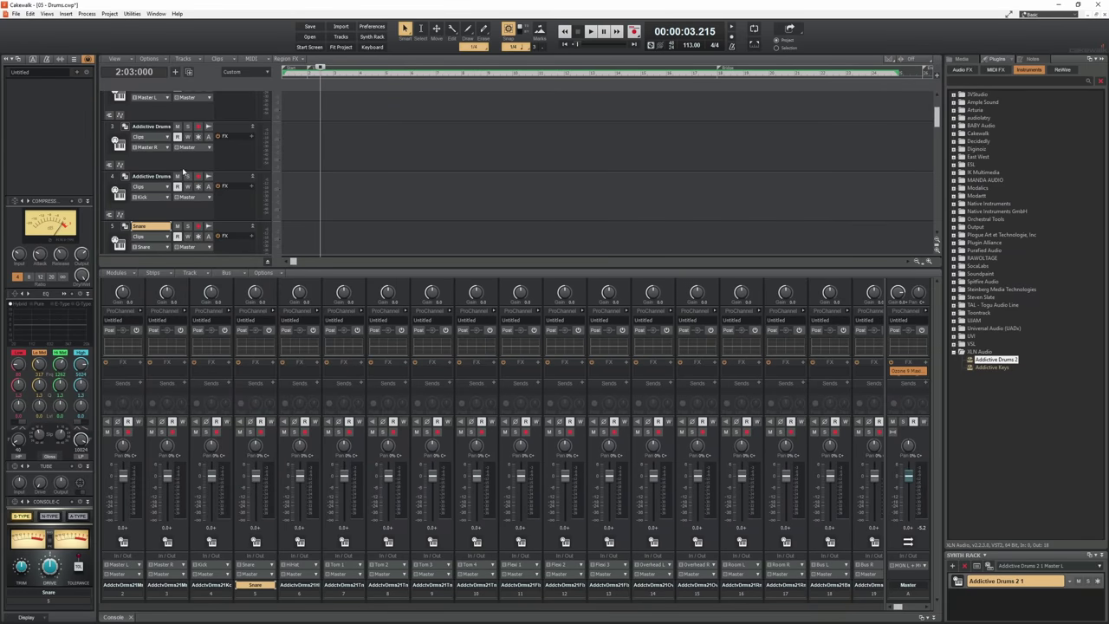
Reopen the Addictive Drums 2 window from track 2's synth icon.
{"action": "scroll", "coordinate": [182, 171], "scroll_direction": "up", "scroll_amount": 1}
{"action": "scroll", "coordinate": [150, 148], "scroll_direction": "up", "scroll_amount": 1}
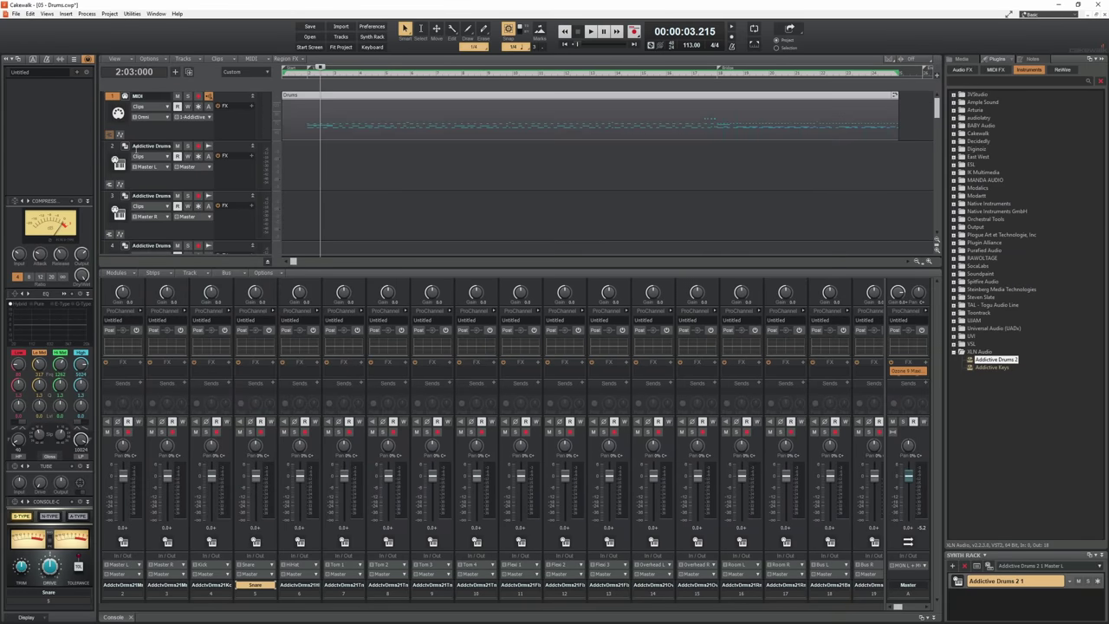
{"action": "left_click", "coordinate": [125, 147]}
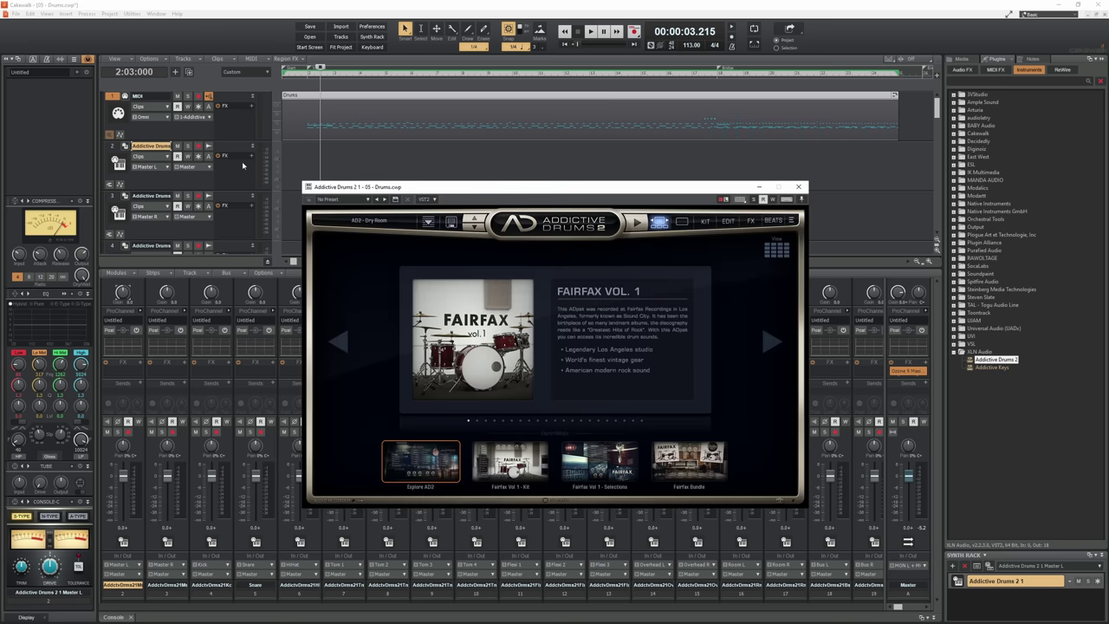
On the EDIT page, set the Kick output to Separate Out (Post Fader).
{"action": "left_click", "coordinate": [726, 221]}
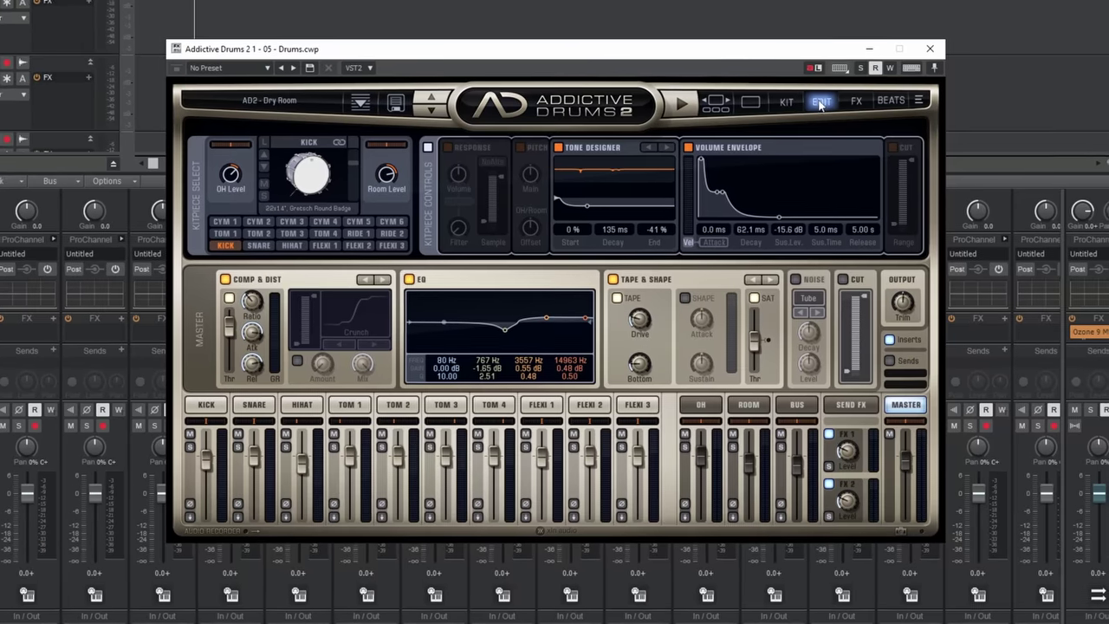
{"action": "left_click", "coordinate": [190, 518]}
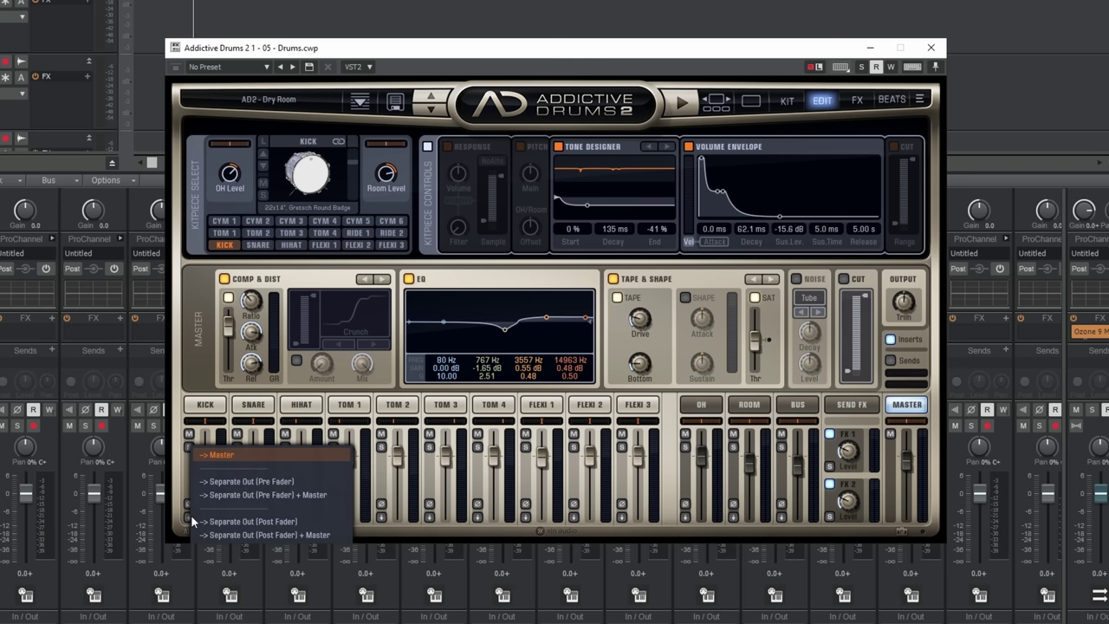
{"action": "left_click", "coordinate": [260, 521]}
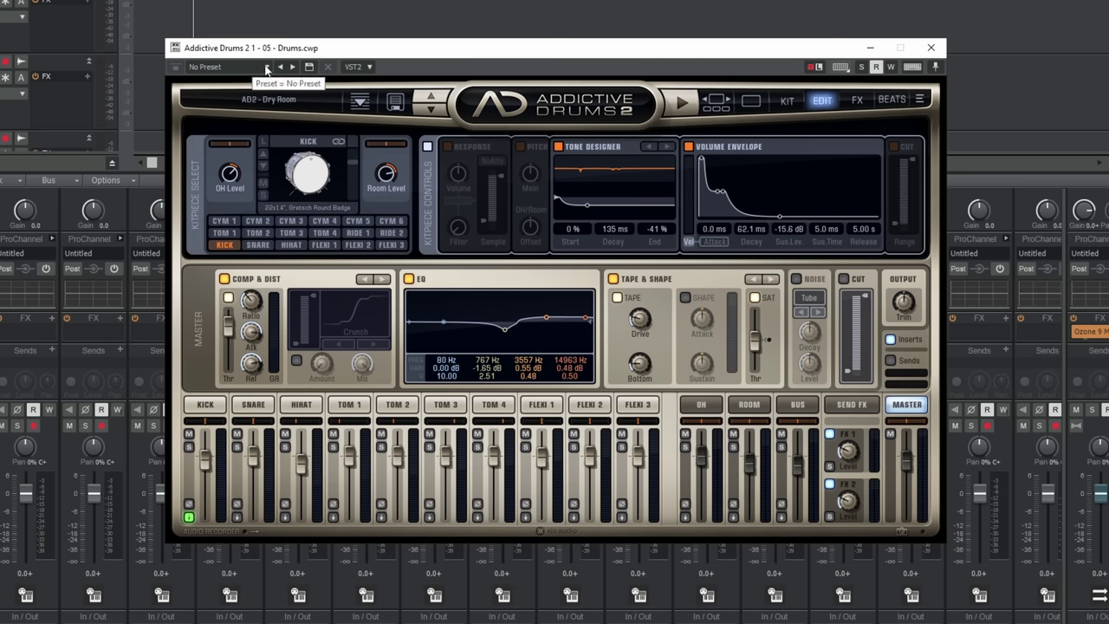
Load the Drums Mix preset and close the plugin window.
{"action": "left_click", "coordinate": [267, 69]}
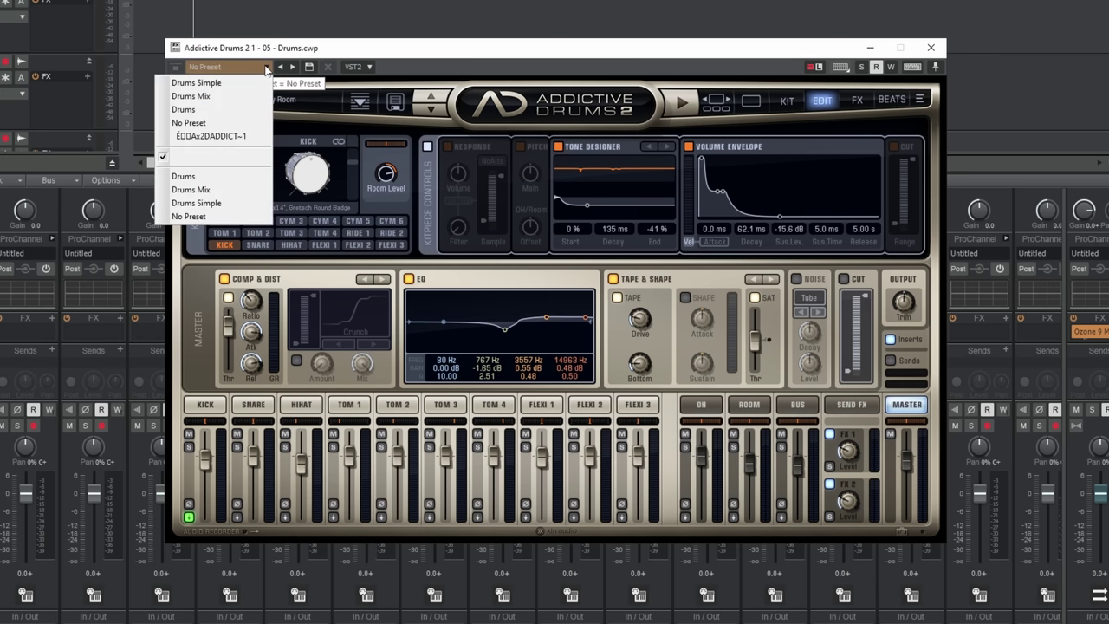
{"action": "left_click", "coordinate": [198, 99]}
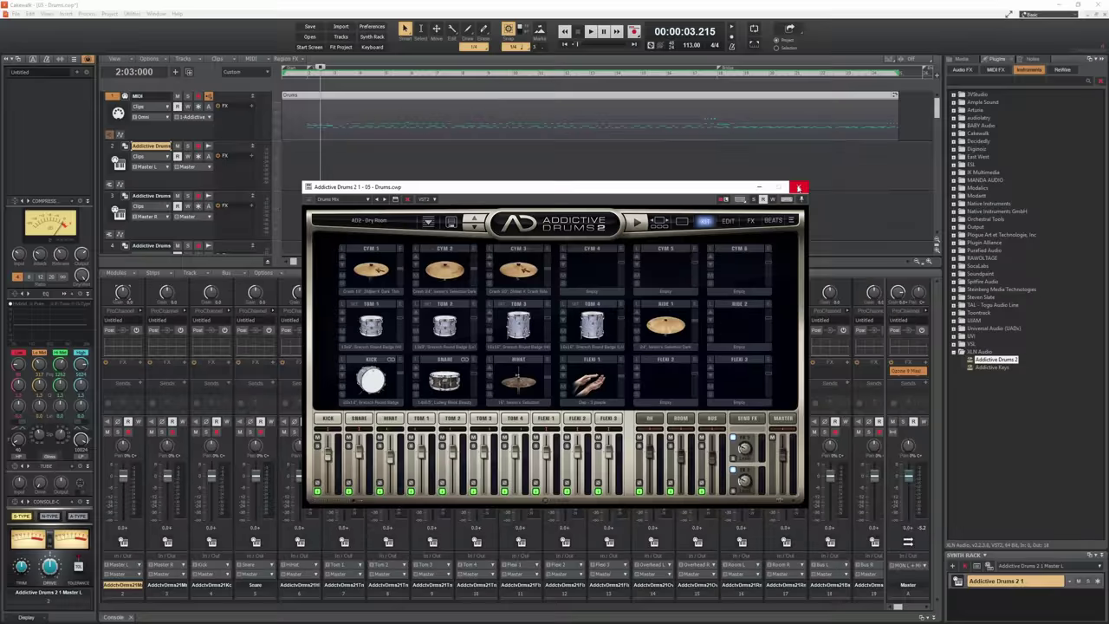
{"action": "left_click", "coordinate": [798, 188]}
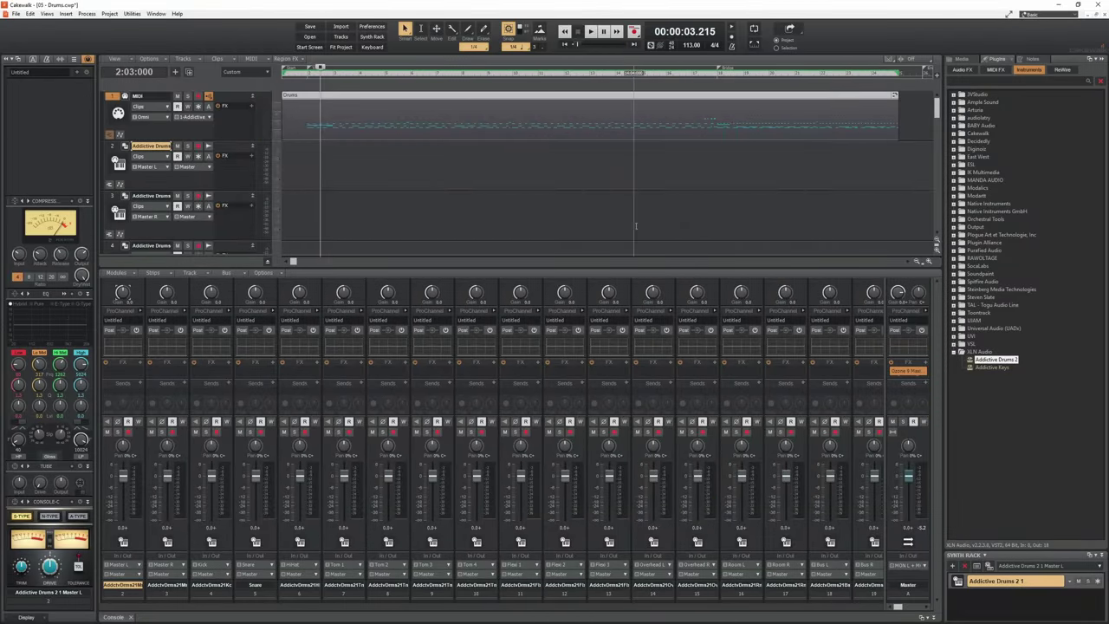
Play the drums through the separate strips, then delete Addictive Drums and all its output tracks.
{"action": "key", "text": "space"}
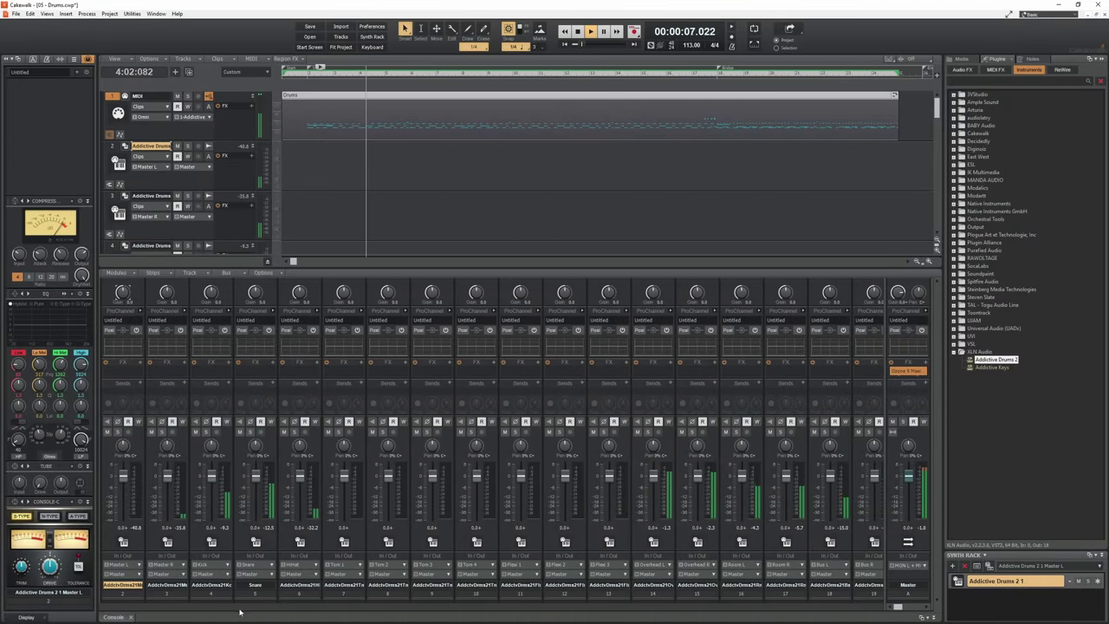
{"action": "key", "text": "space"}
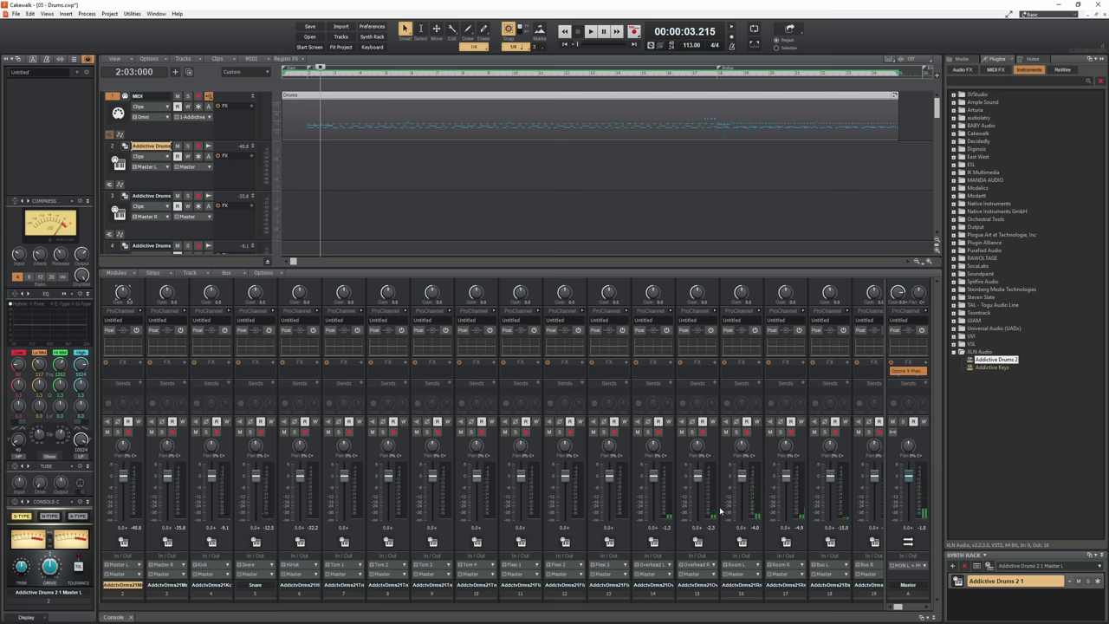
{"action": "left_click", "coordinate": [354, 530]}
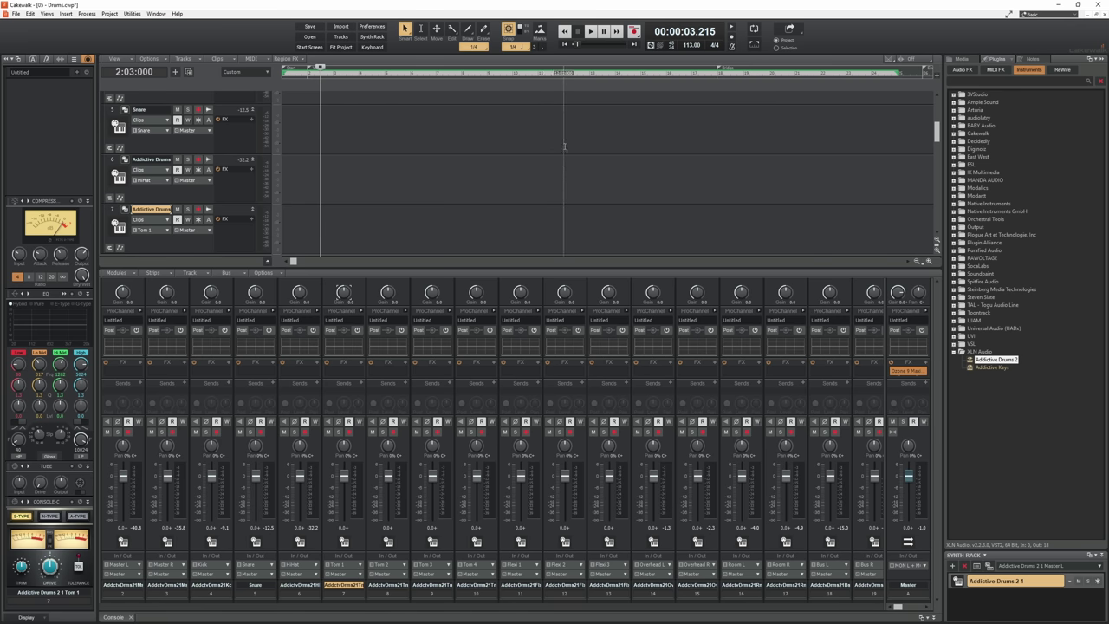
{"action": "scroll", "coordinate": [520, 173], "scroll_direction": "up", "scroll_amount": 4}
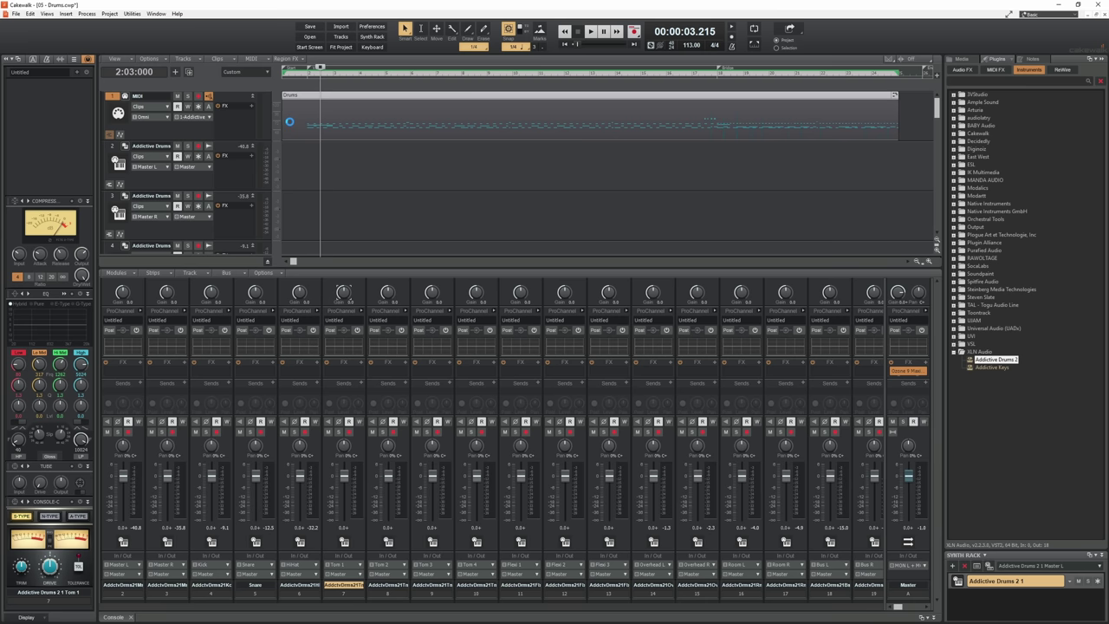
{"action": "key", "text": "Delete"}
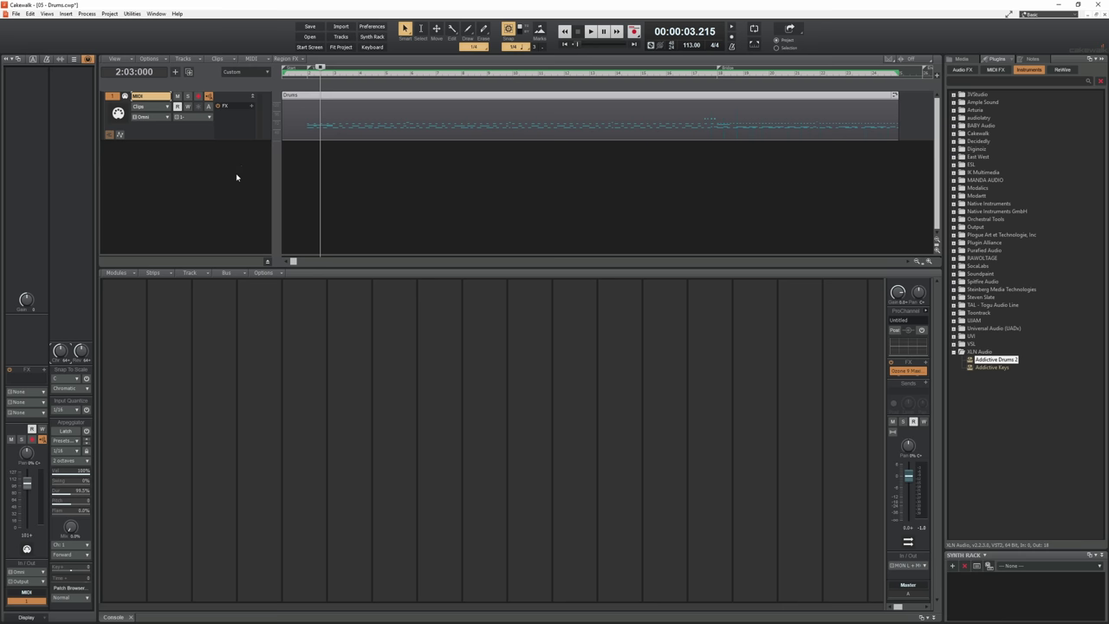
Insert Addictive Drums 2 again as a Simple Instrument Track.
{"action": "left_click_drag", "start_coordinate": [986, 362], "coordinate": [392, 197]}
{"action": "left_click", "coordinate": [445, 253]}
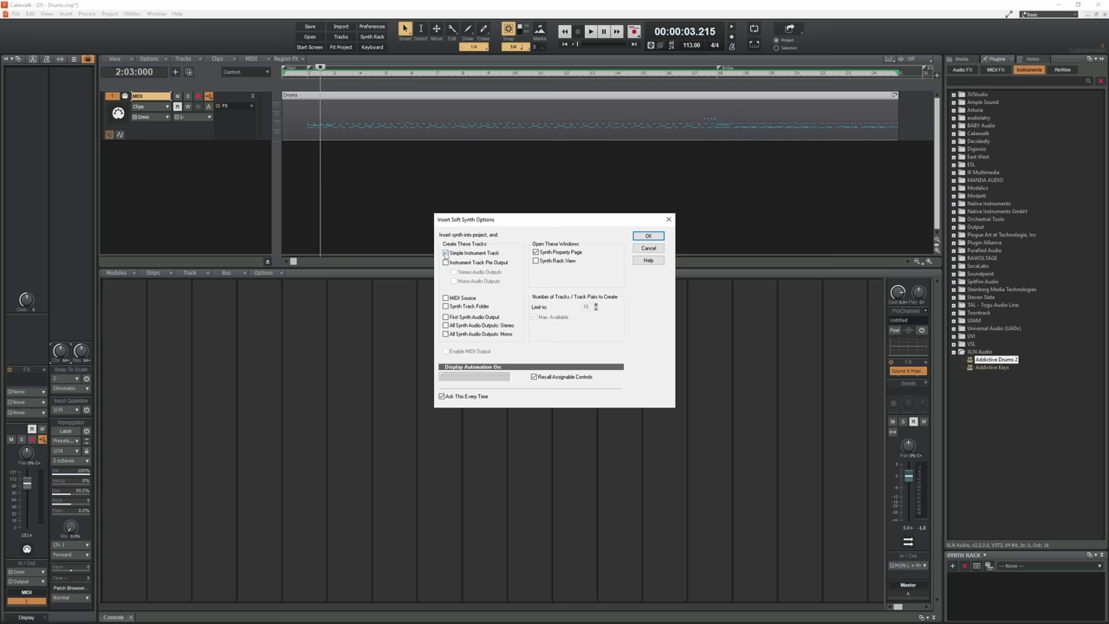
{"action": "left_click", "coordinate": [649, 236]}
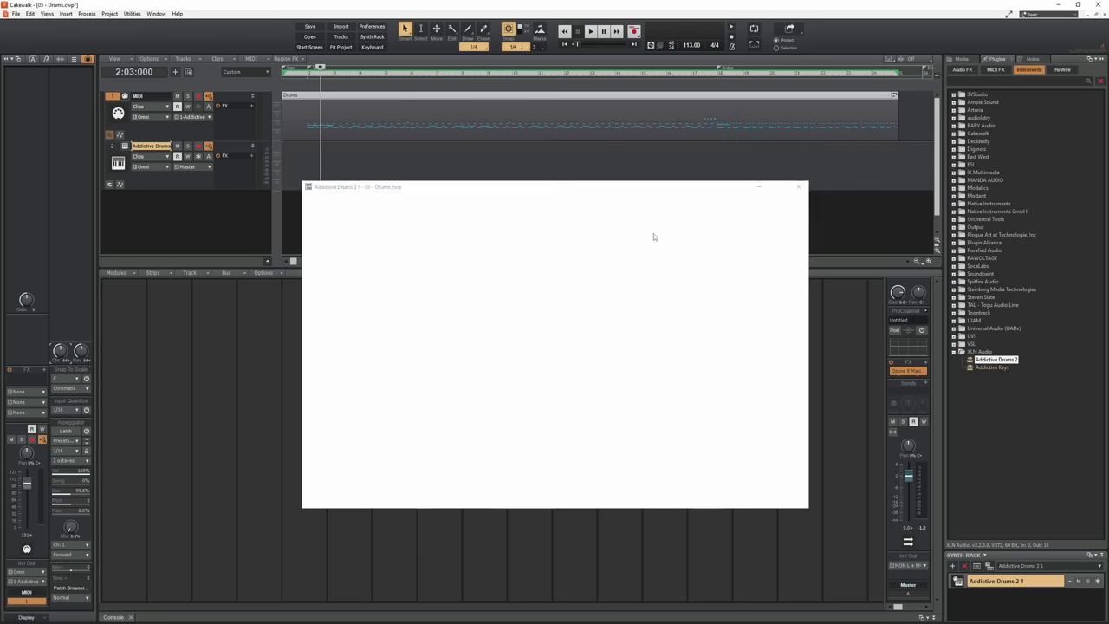
Move the Drums clip onto the Addictive Drums track, play it, and reopen the plugin.
{"action": "left_click", "coordinate": [799, 187]}
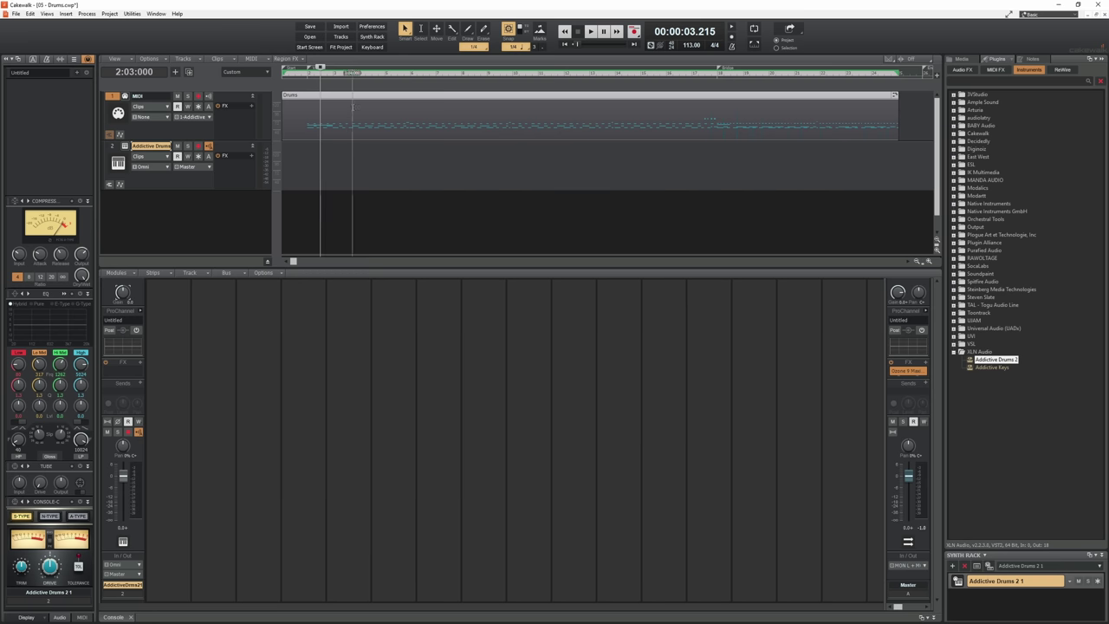
{"action": "left_click_drag", "start_coordinate": [299, 144], "coordinate": [303, 147]}
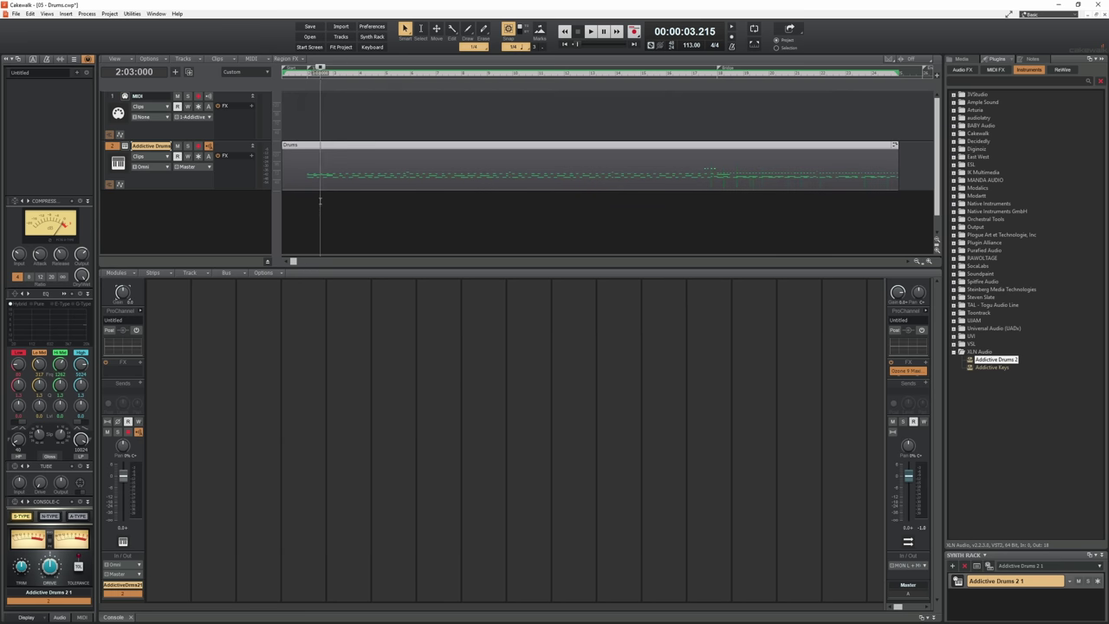
{"action": "key", "text": "space"}
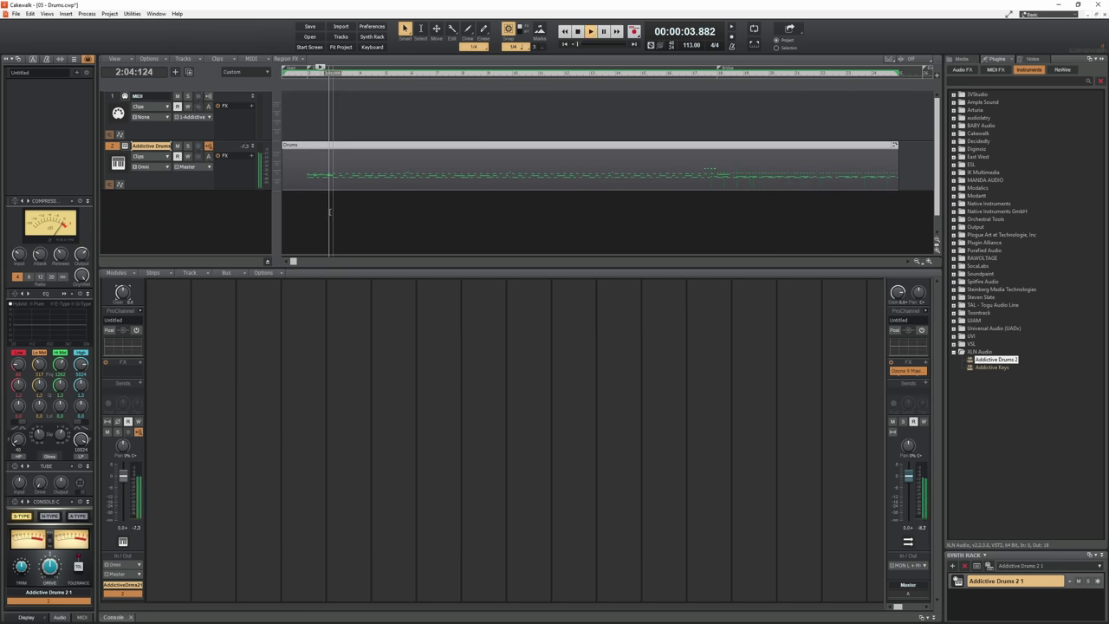
{"action": "key", "text": "space"}
{"action": "left_click", "coordinate": [125, 145]}
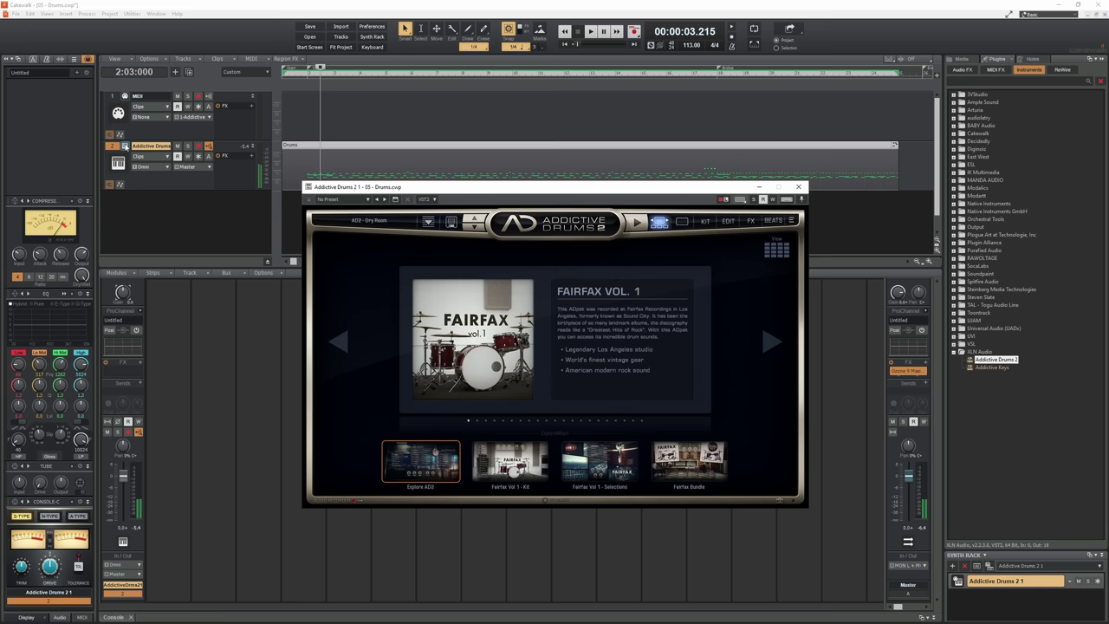
Load the Drums Mix preset into Addictive Drums 2, close its window, and play back the drums.
{"action": "left_click", "coordinate": [728, 221]}
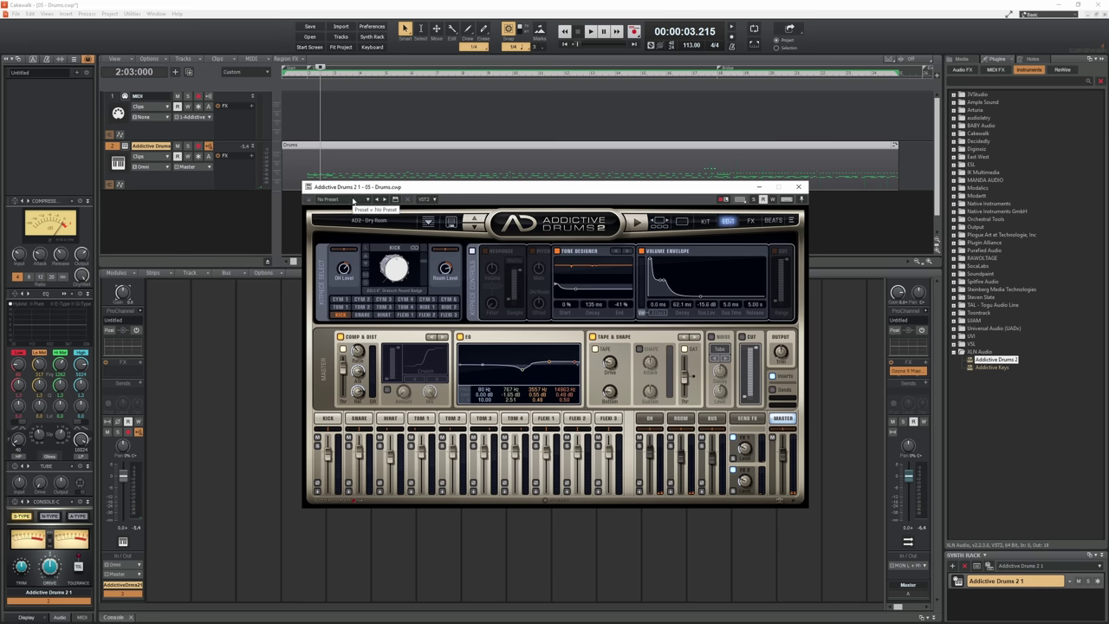
{"action": "left_click", "coordinate": [351, 199]}
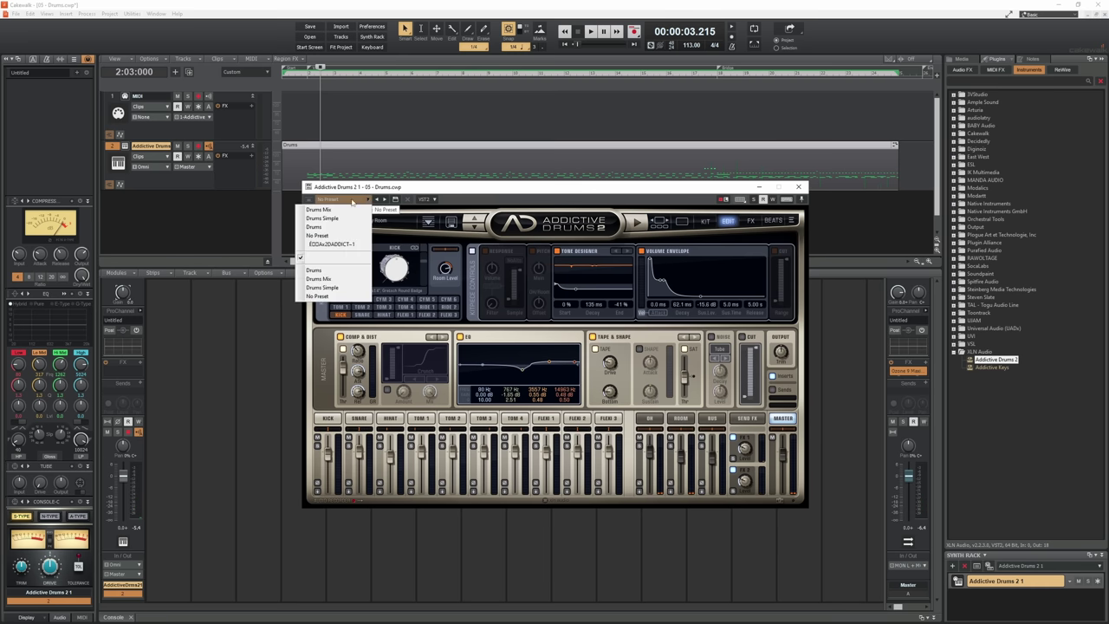
{"action": "left_click", "coordinate": [326, 211]}
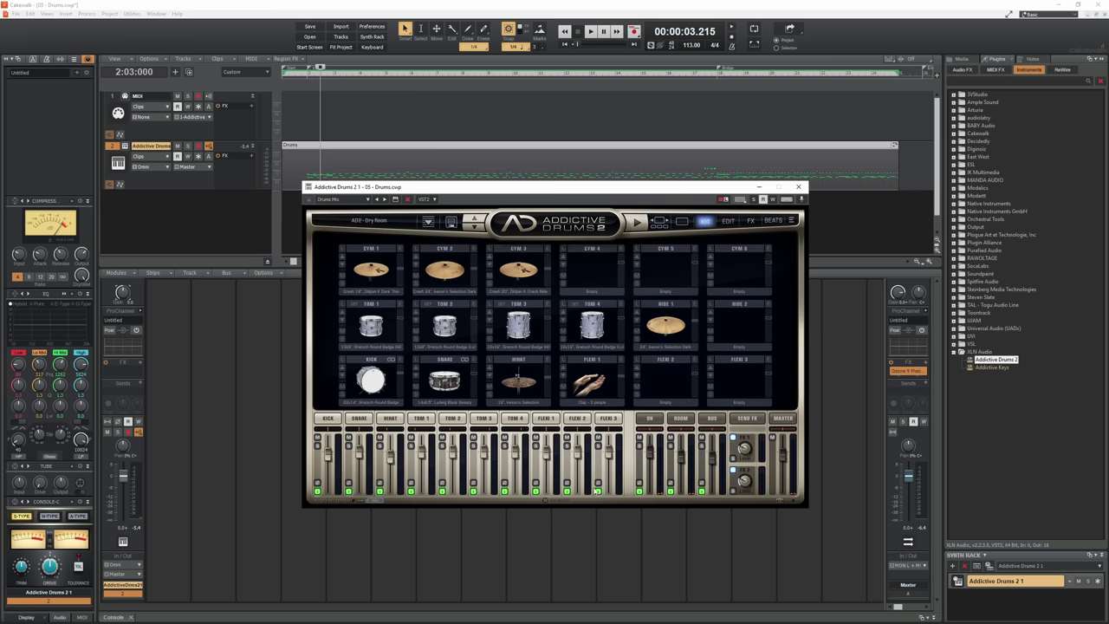
{"action": "left_click", "coordinate": [801, 188]}
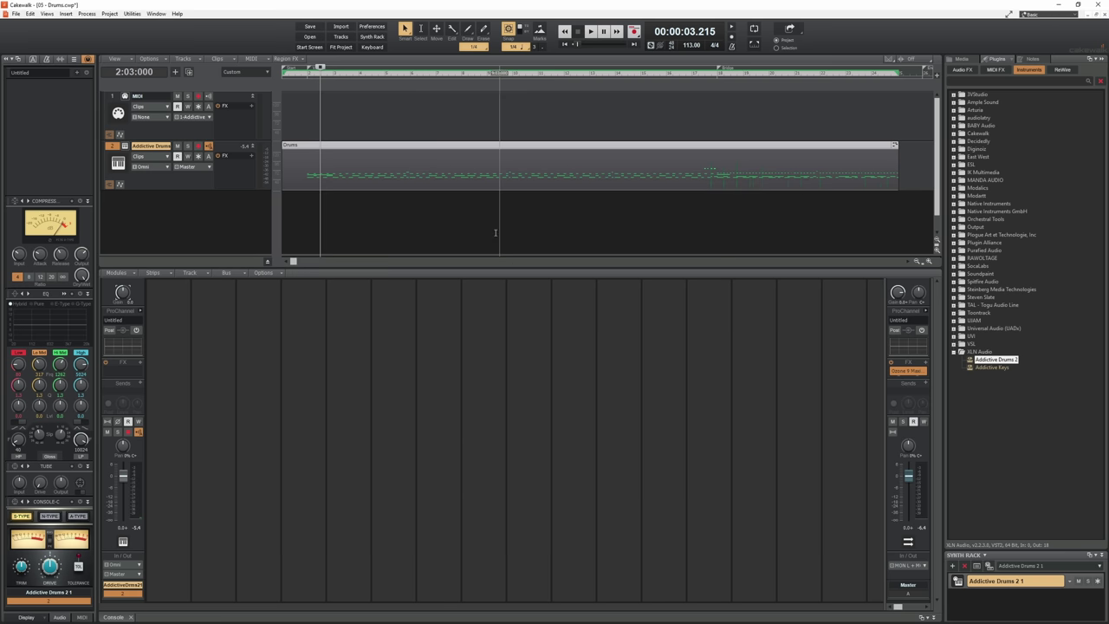
{"action": "key", "text": "space"}
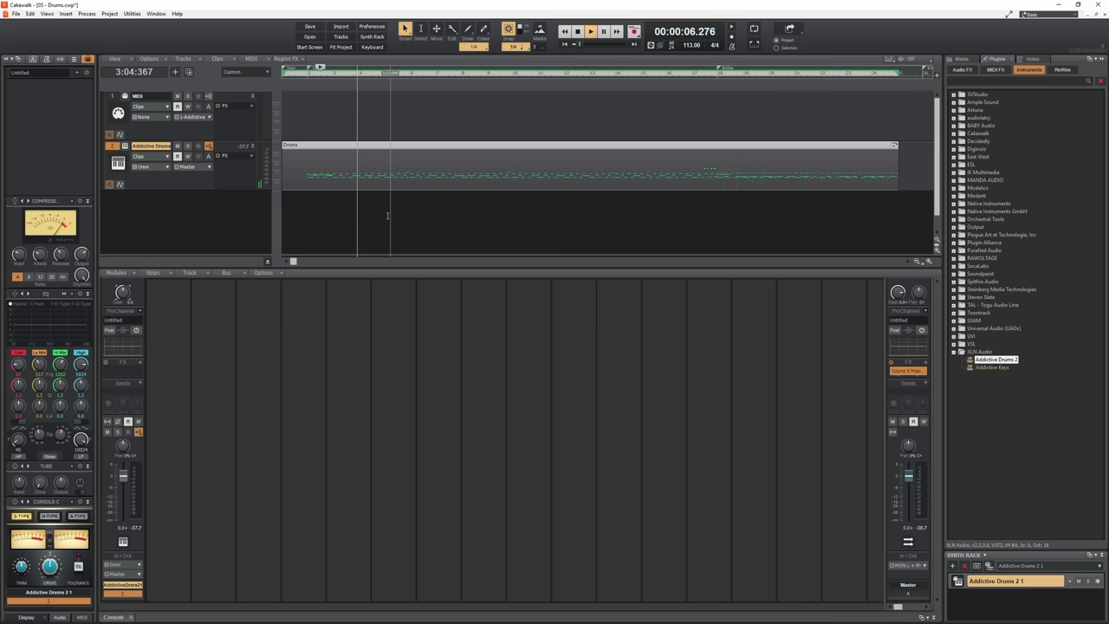
{"action": "key", "text": "space"}
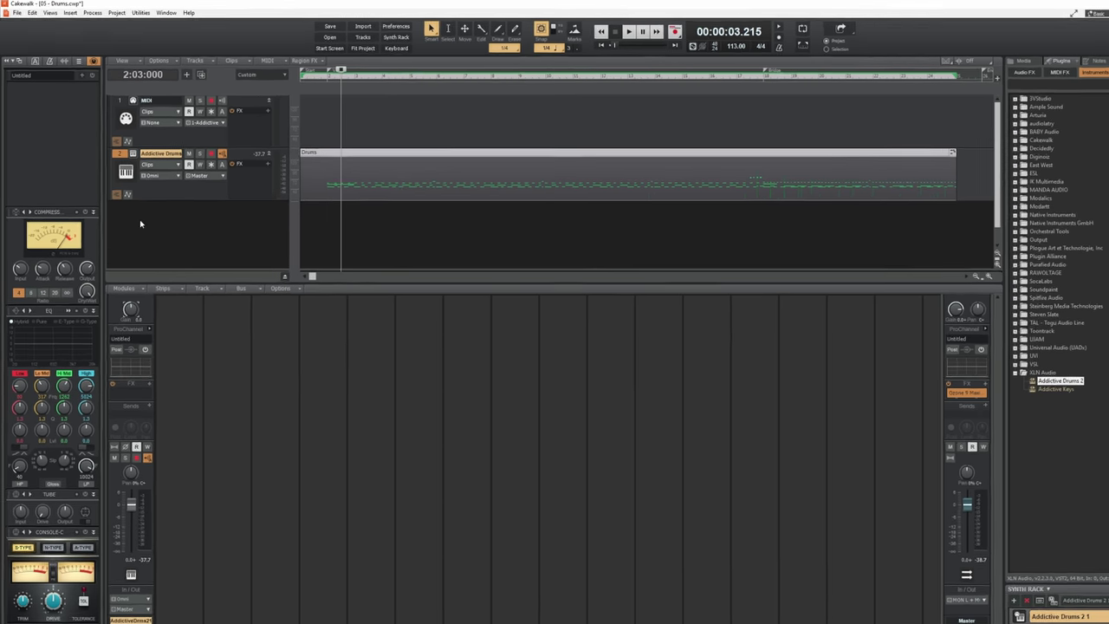
Insert an audio track fed by Addictive Drums 2's Kick output and name it Kick.
{"action": "right_click", "coordinate": [132, 209]}
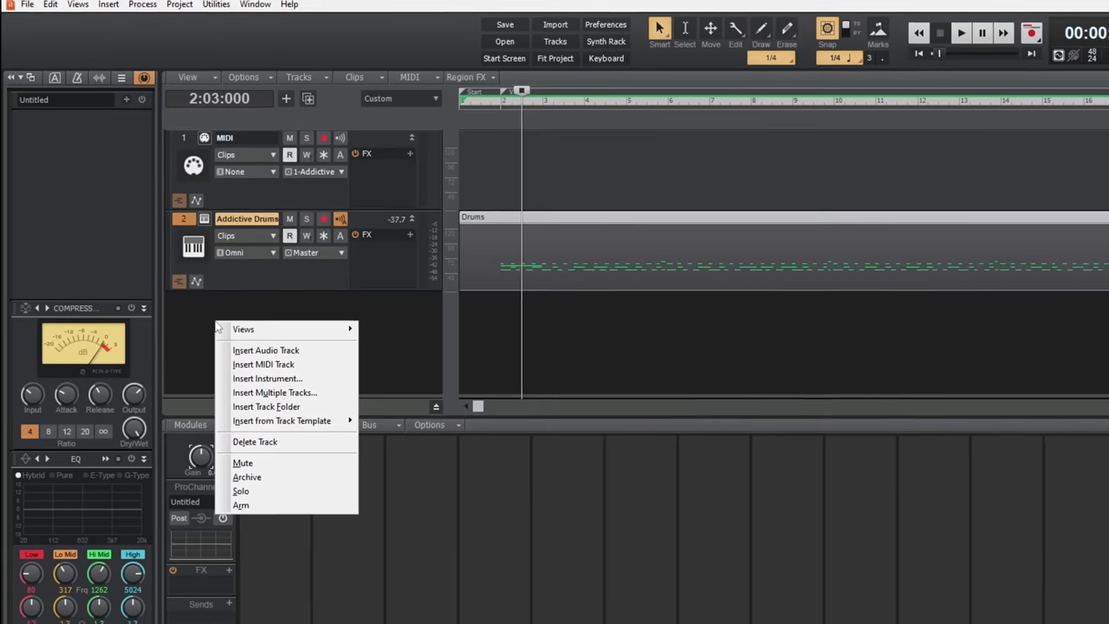
{"action": "left_click", "coordinate": [260, 355]}
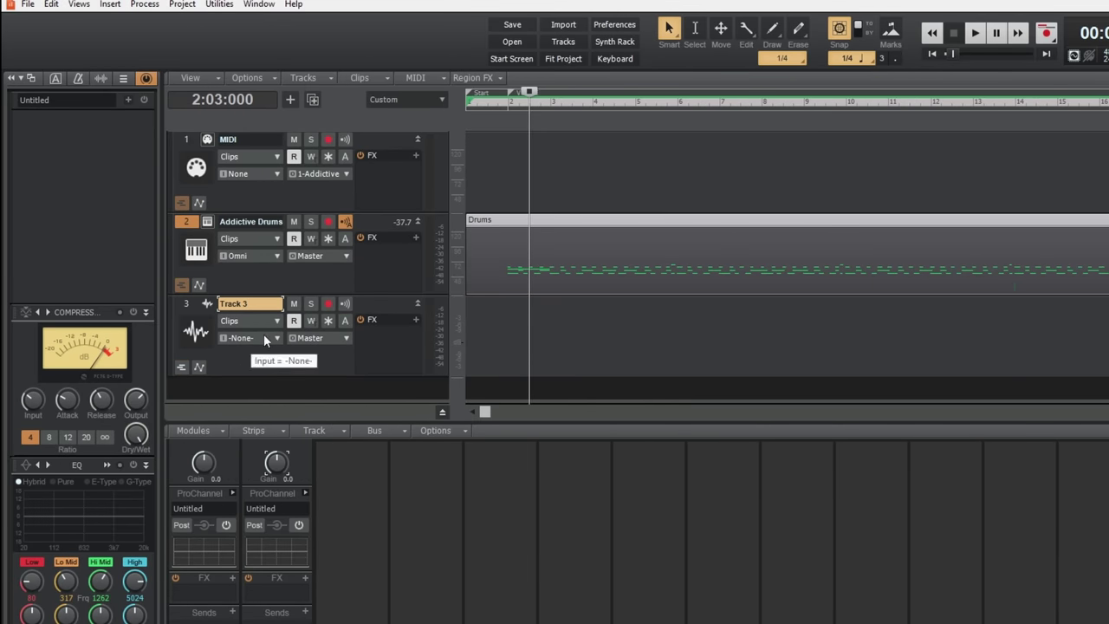
{"action": "left_click", "coordinate": [265, 338]}
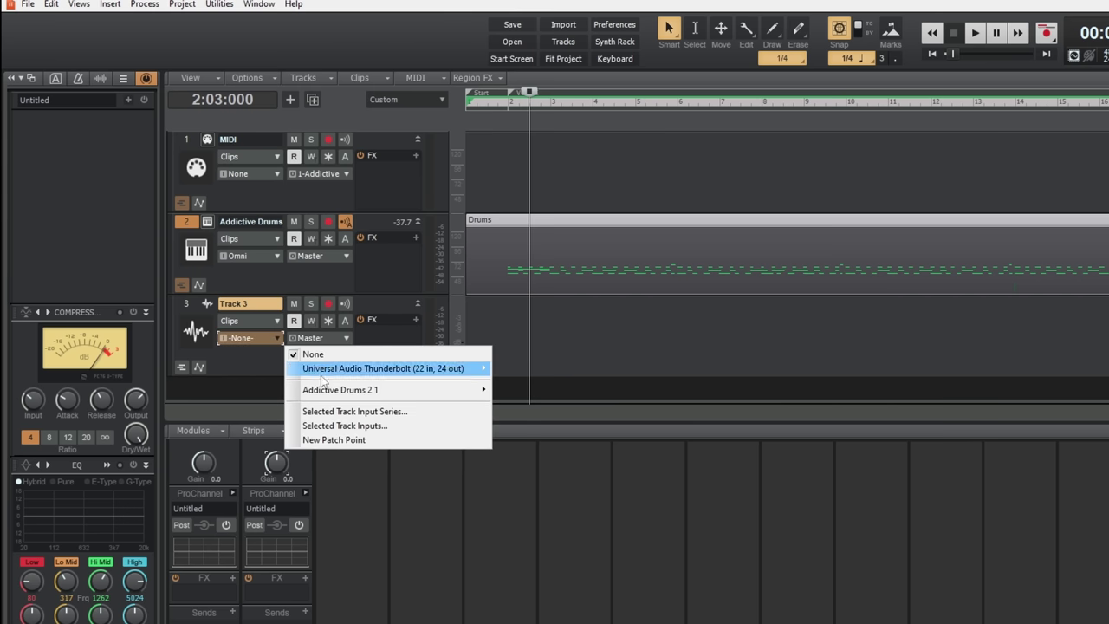
{"action": "mouse_move", "coordinate": [329, 392]}
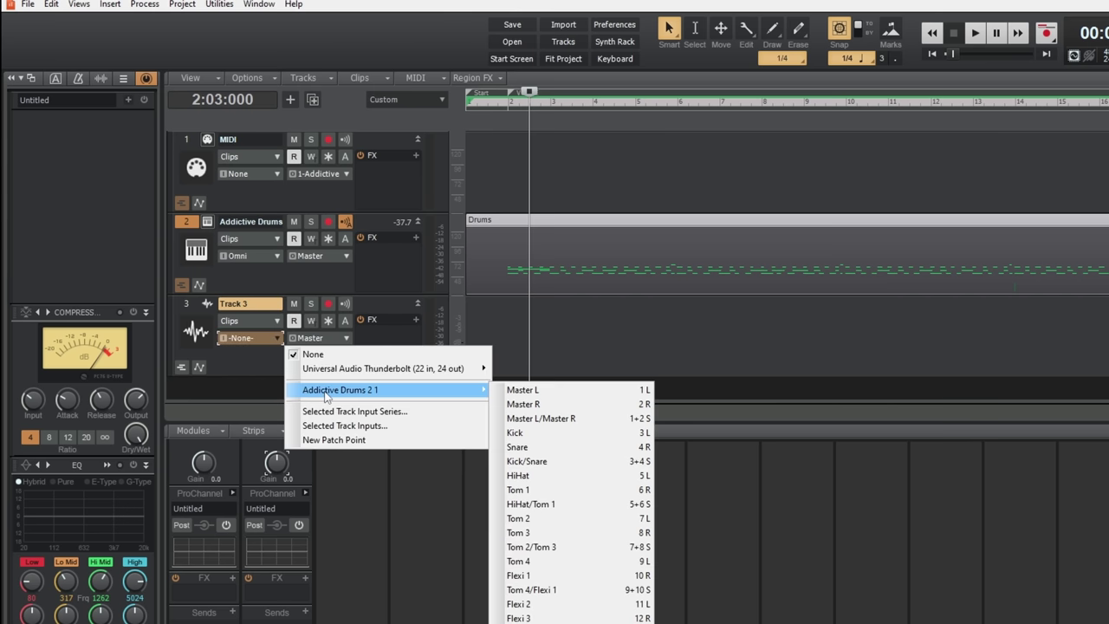
{"action": "left_click", "coordinate": [532, 431]}
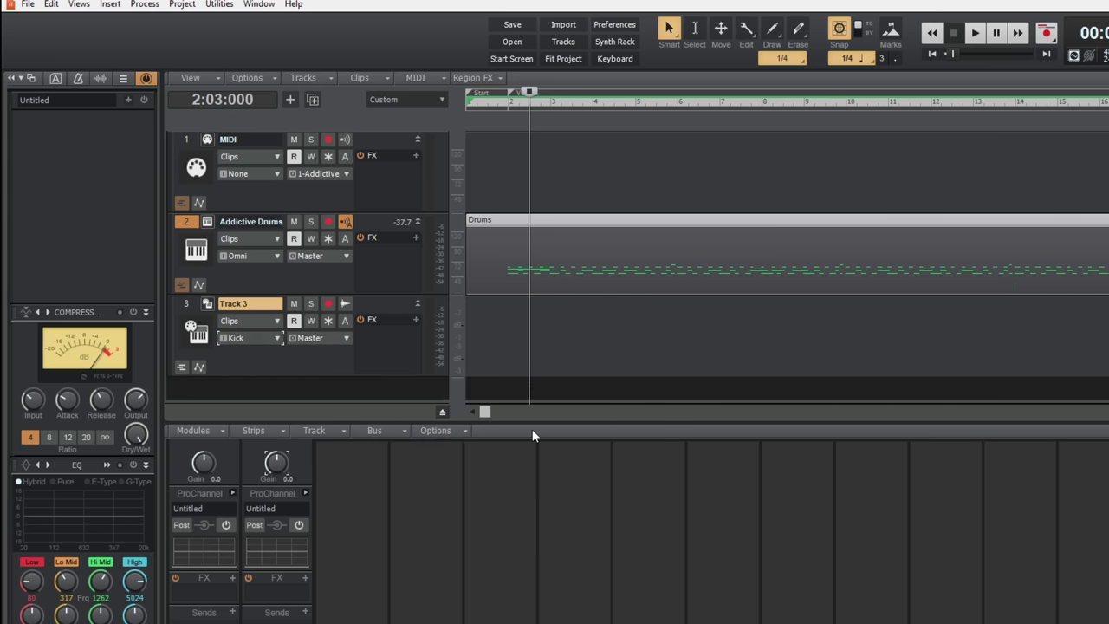
{"action": "double_click", "coordinate": [245, 305]}
{"action": "type", "text": "Kic"}
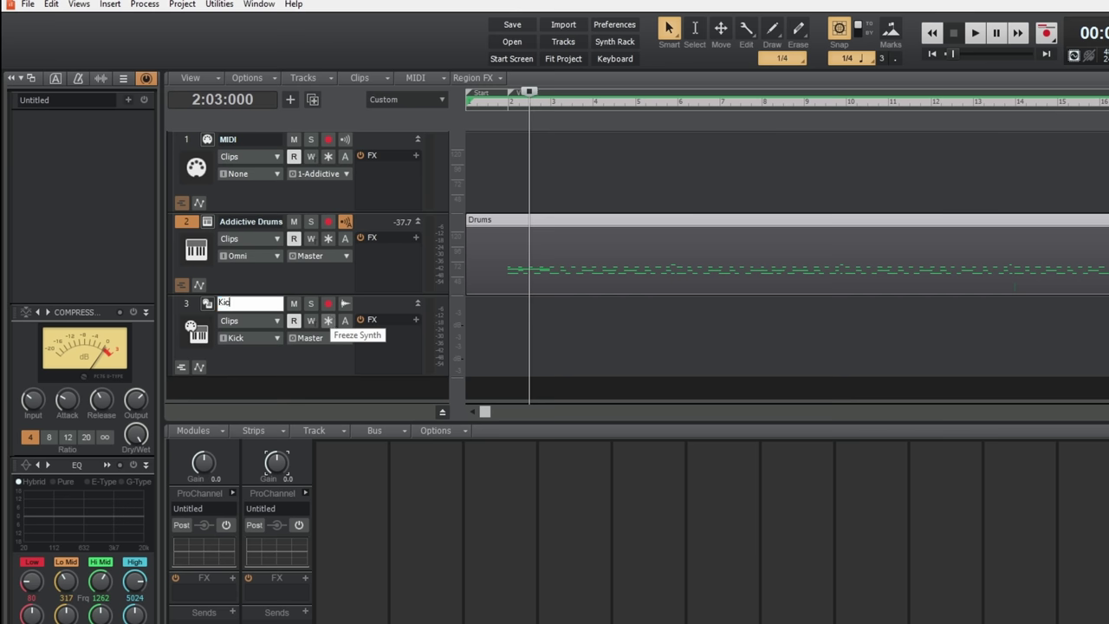
{"action": "type", "text": "k"}
{"action": "key", "text": "Return"}
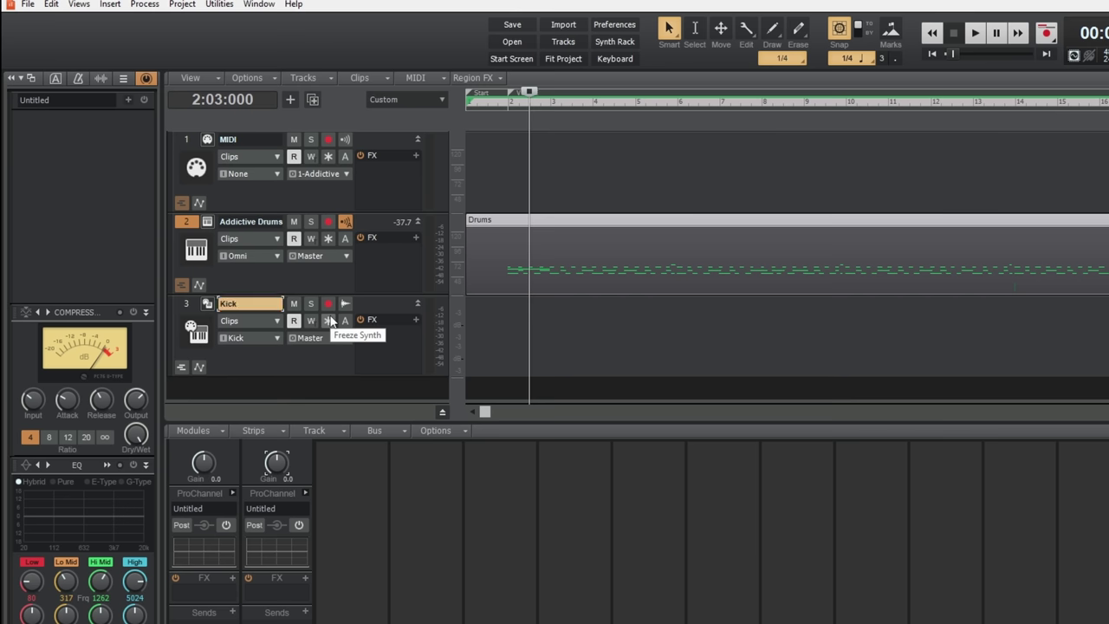
Insert a second audio track named Snare, fed by the Snare output.
{"action": "right_click", "coordinate": [316, 390]}
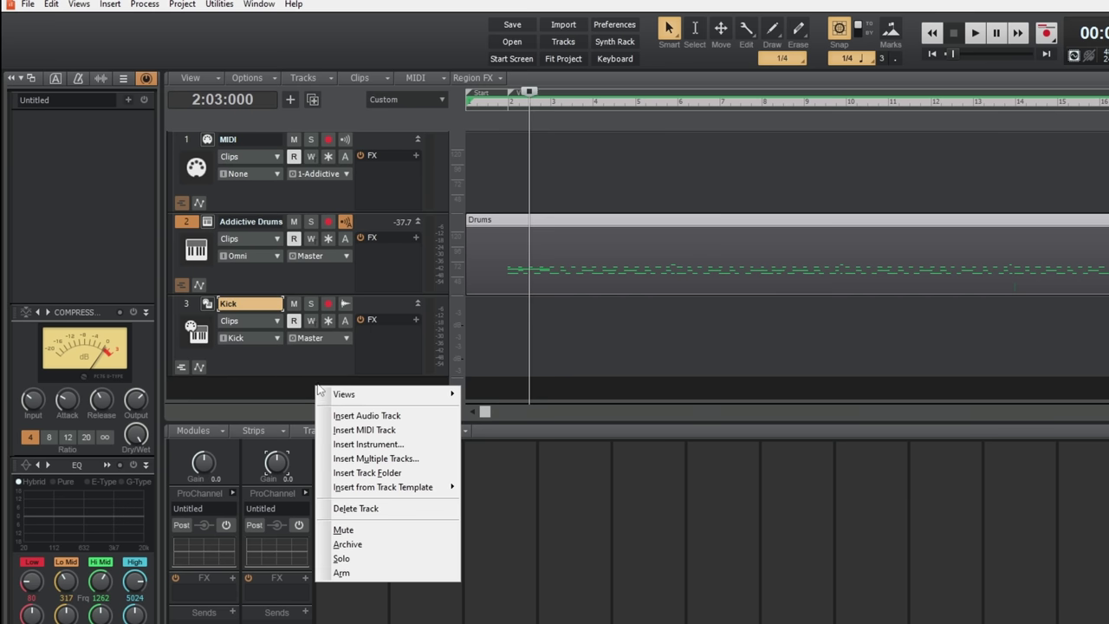
{"action": "left_click", "coordinate": [369, 412]}
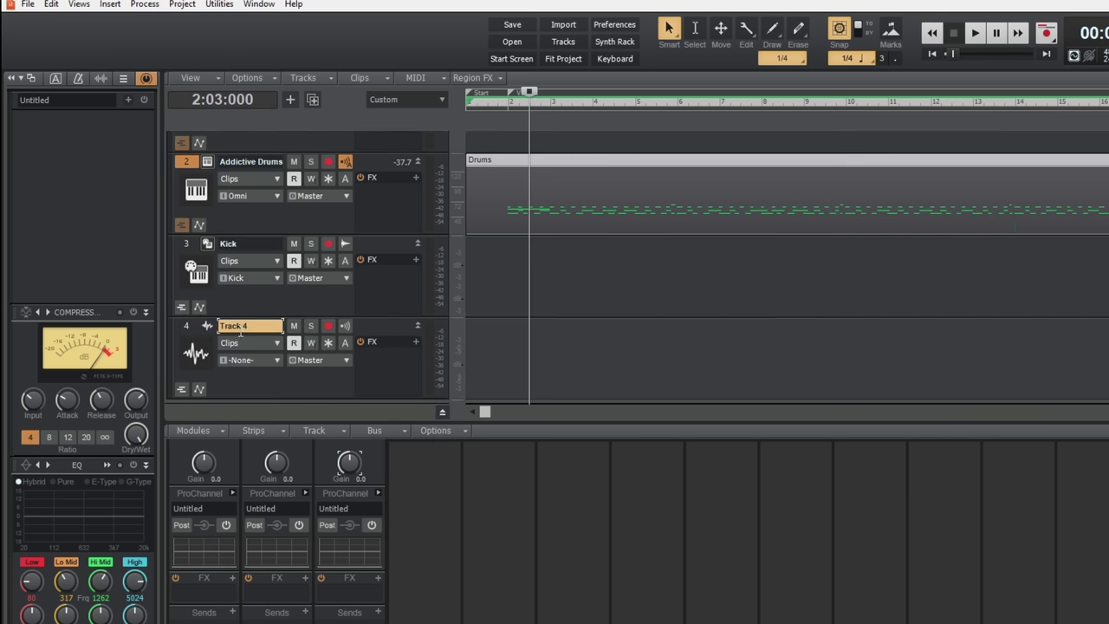
{"action": "double_click", "coordinate": [241, 328]}
{"action": "type", "text": "re"}
{"action": "key", "text": "Return"}
{"action": "left_click", "coordinate": [265, 360]}
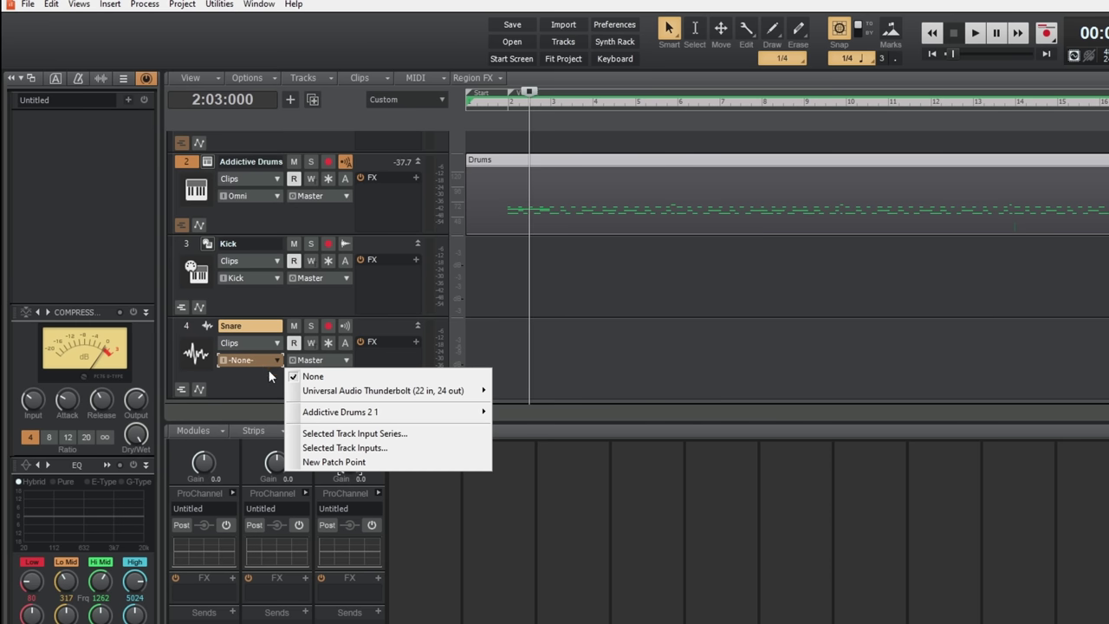
{"action": "mouse_move", "coordinate": [336, 412]}
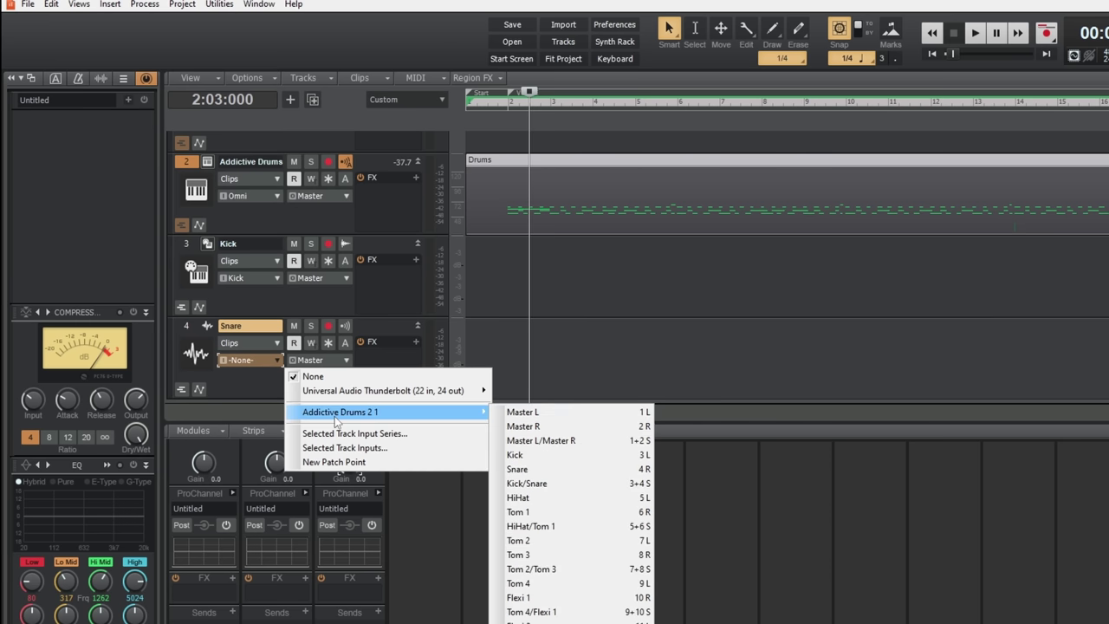
{"action": "left_click", "coordinate": [517, 469]}
Insert a third audio track named HiHat, fed by the HiHat output.
{"action": "scroll", "coordinate": [269, 363], "scroll_direction": "down", "scroll_amount": 3}
{"action": "right_click", "coordinate": [267, 301]}
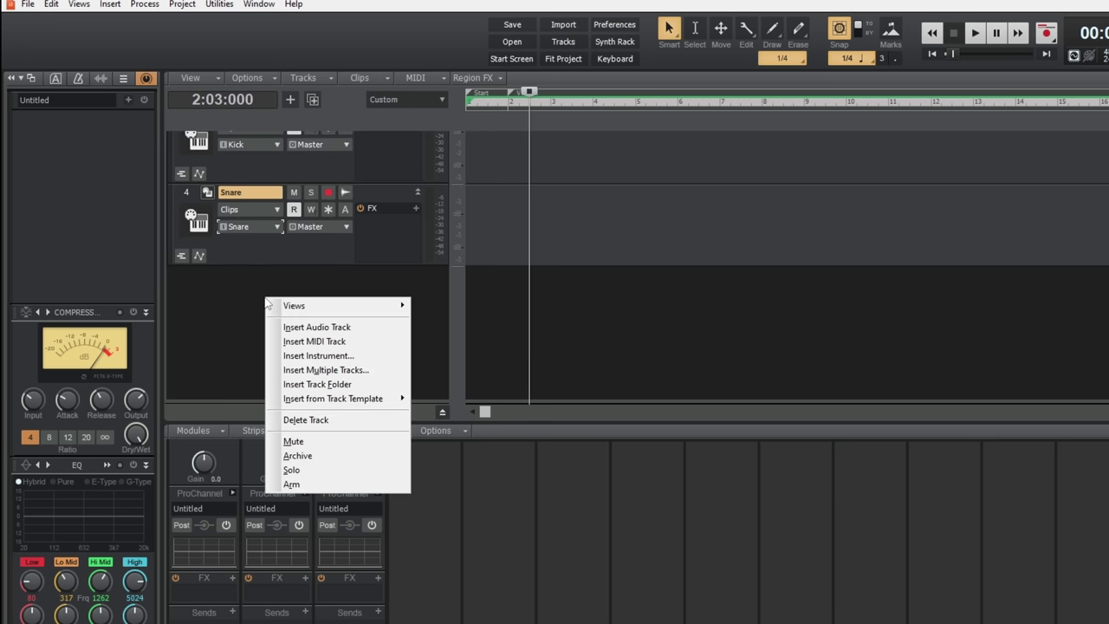
{"action": "left_click", "coordinate": [304, 326]}
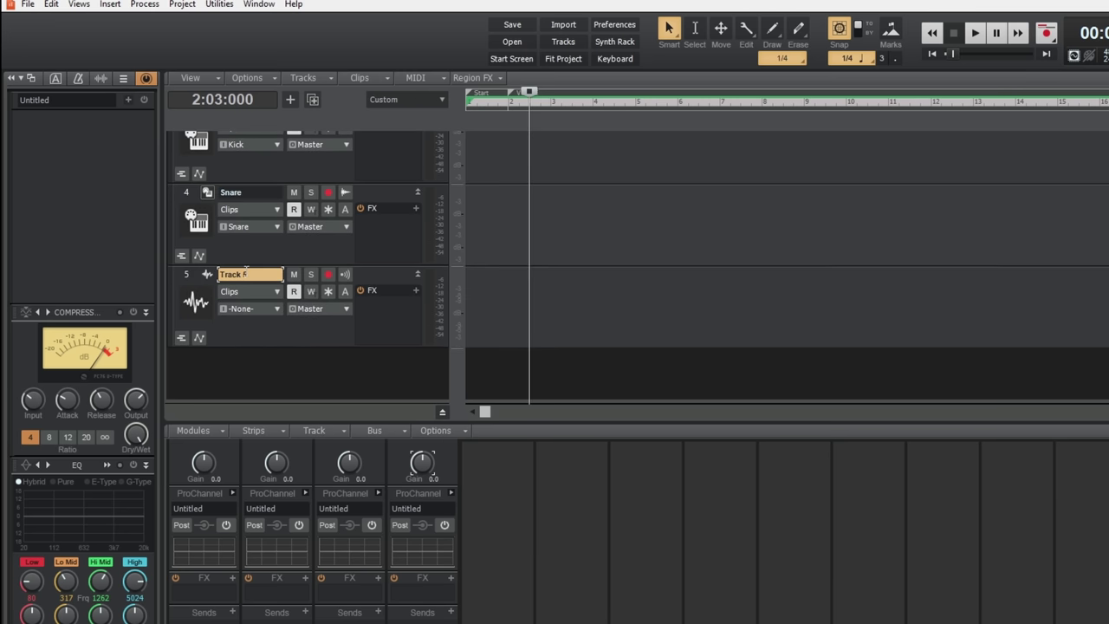
{"action": "double_click", "coordinate": [246, 272]}
{"action": "type", "text": "Hi"}
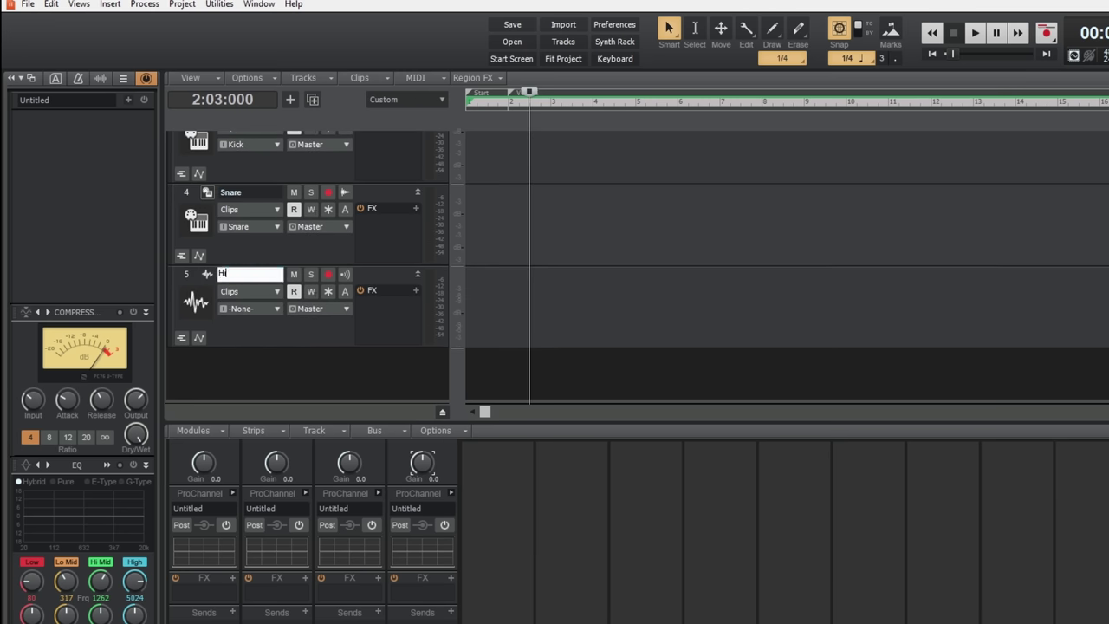
{"action": "type", "text": "Hat"}
{"action": "key", "text": "Return"}
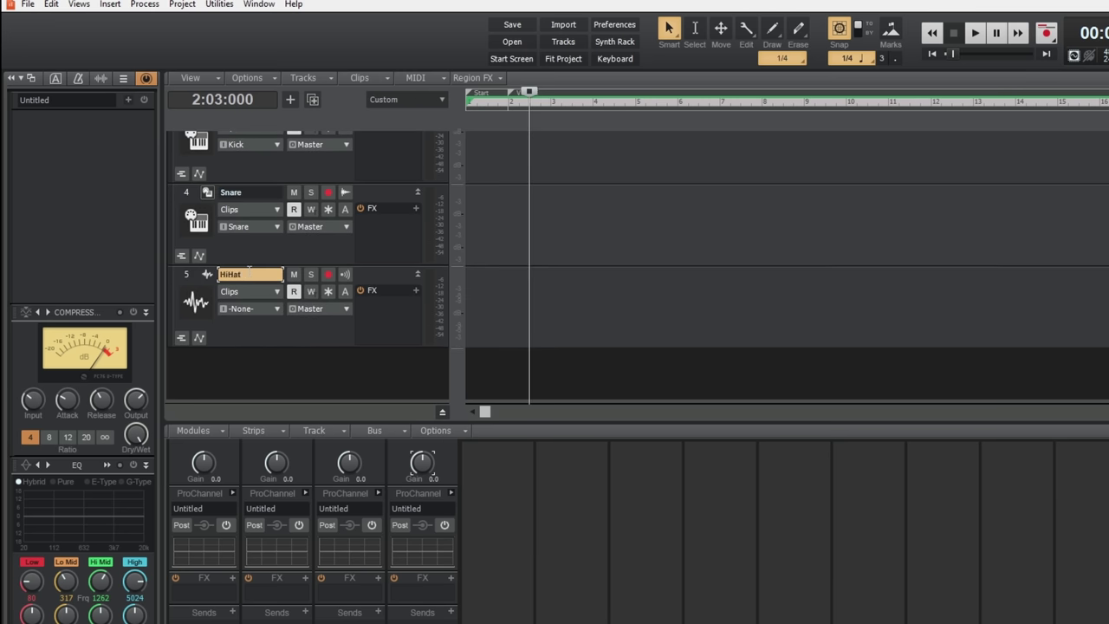
{"action": "left_click", "coordinate": [266, 305]}
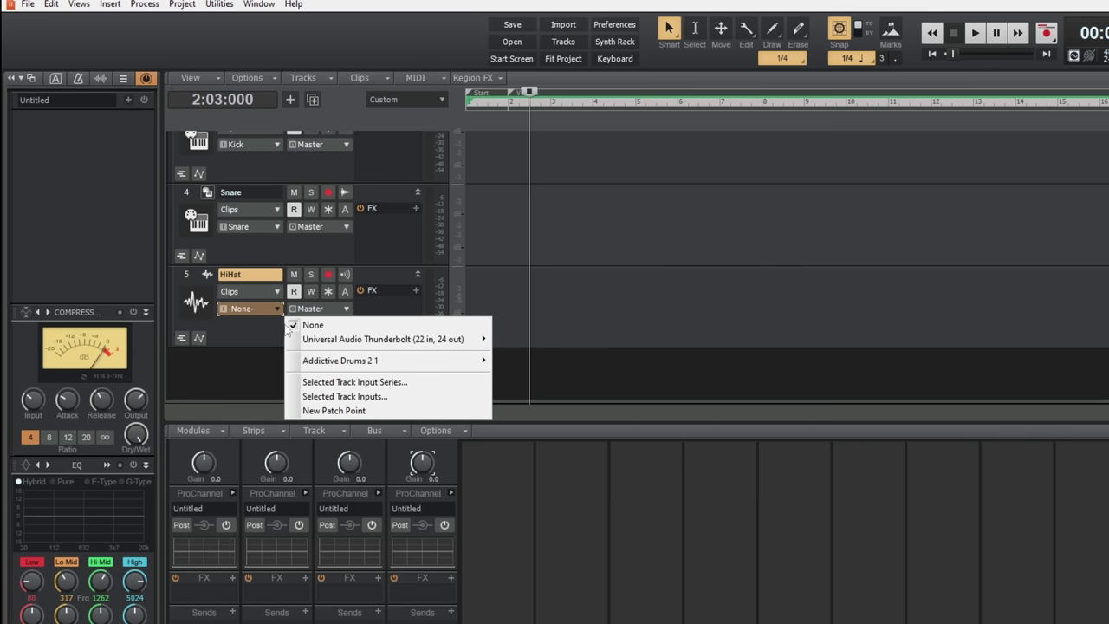
{"action": "mouse_move", "coordinate": [329, 360]}
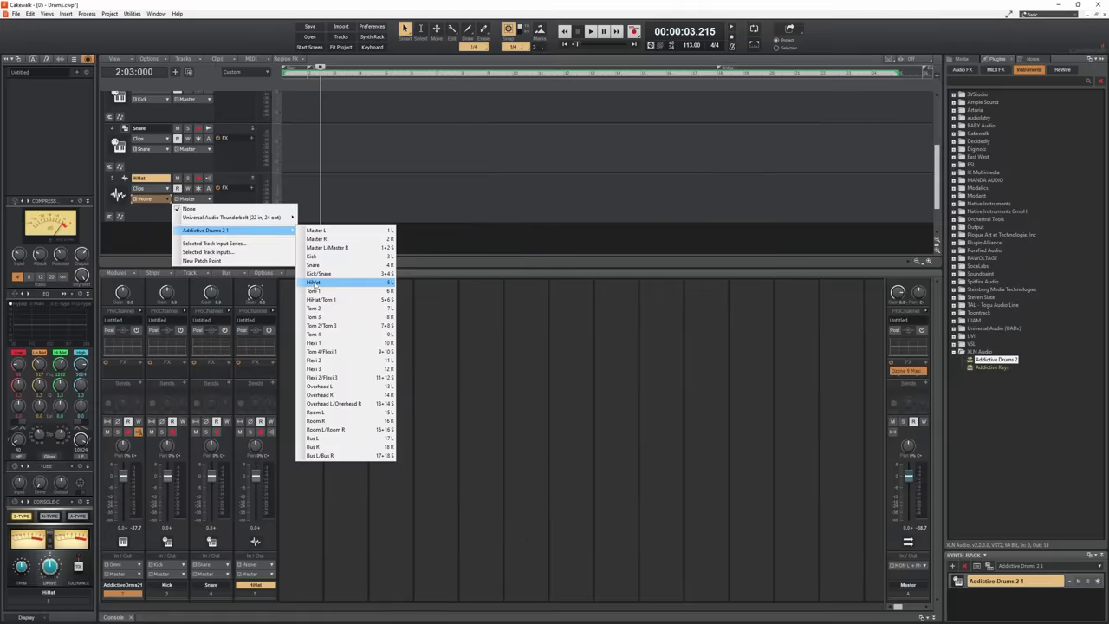
{"action": "left_click", "coordinate": [522, 447]}
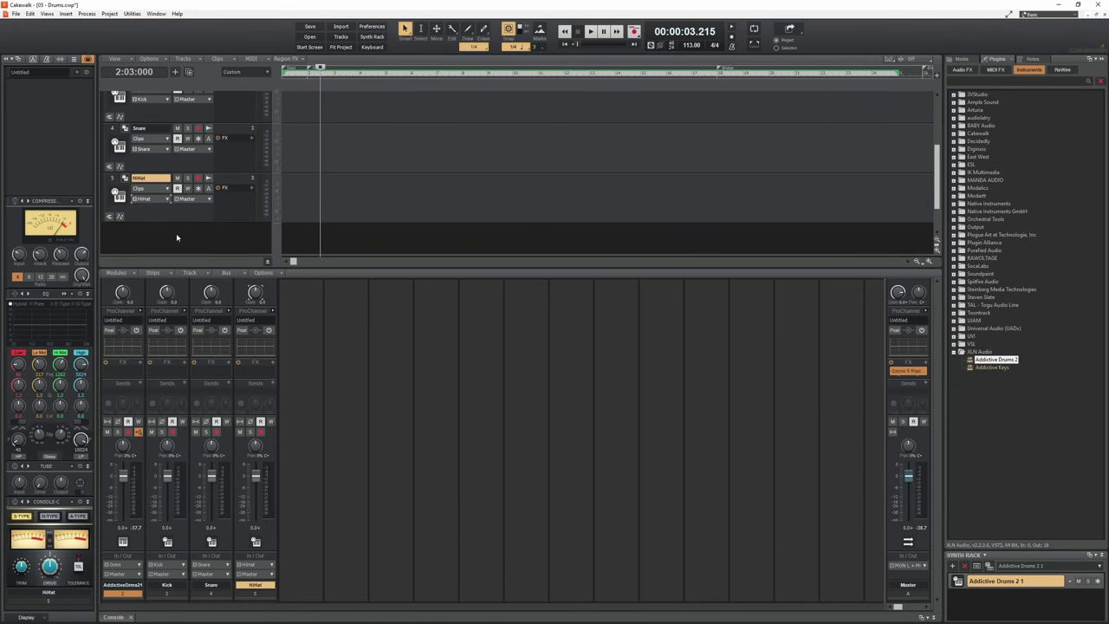
Scroll through the Kick, Snare and HiHat tracks and play back the drums to hear them.
{"action": "scroll", "coordinate": [182, 232], "scroll_direction": "up", "scroll_amount": 2}
{"action": "scroll", "coordinate": [182, 232], "scroll_direction": "up", "scroll_amount": 2}
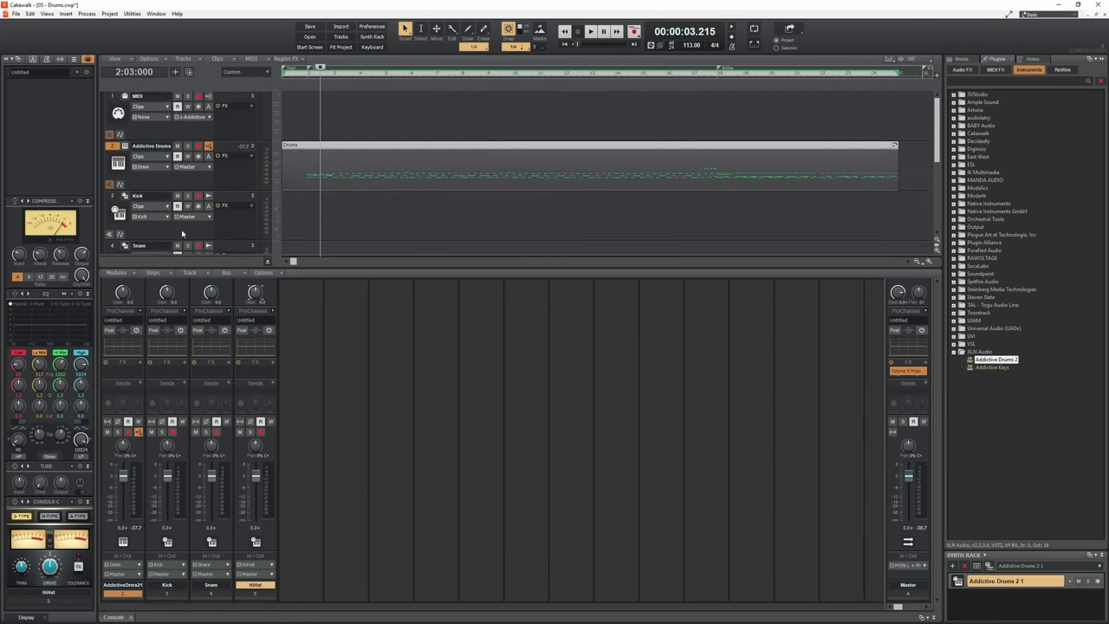
{"action": "scroll", "coordinate": [182, 232], "scroll_direction": "down", "scroll_amount": 5}
{"action": "scroll", "coordinate": [182, 232], "scroll_direction": "up", "scroll_amount": 4}
{"action": "scroll", "coordinate": [168, 217], "scroll_direction": "down", "scroll_amount": 2}
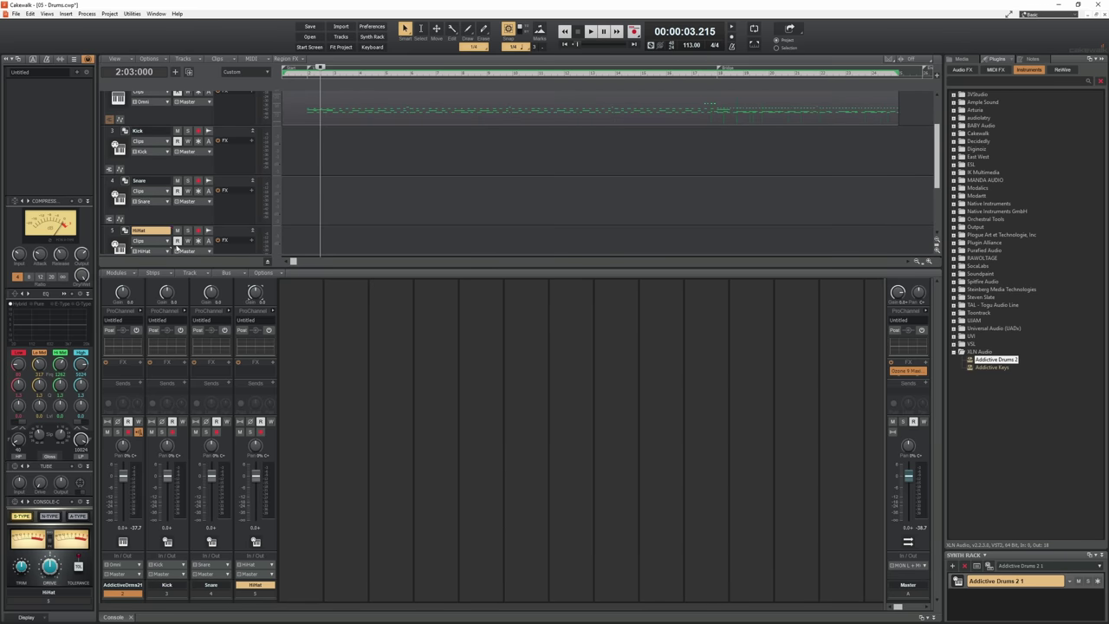
{"action": "scroll", "coordinate": [176, 248], "scroll_direction": "down", "scroll_amount": 1}
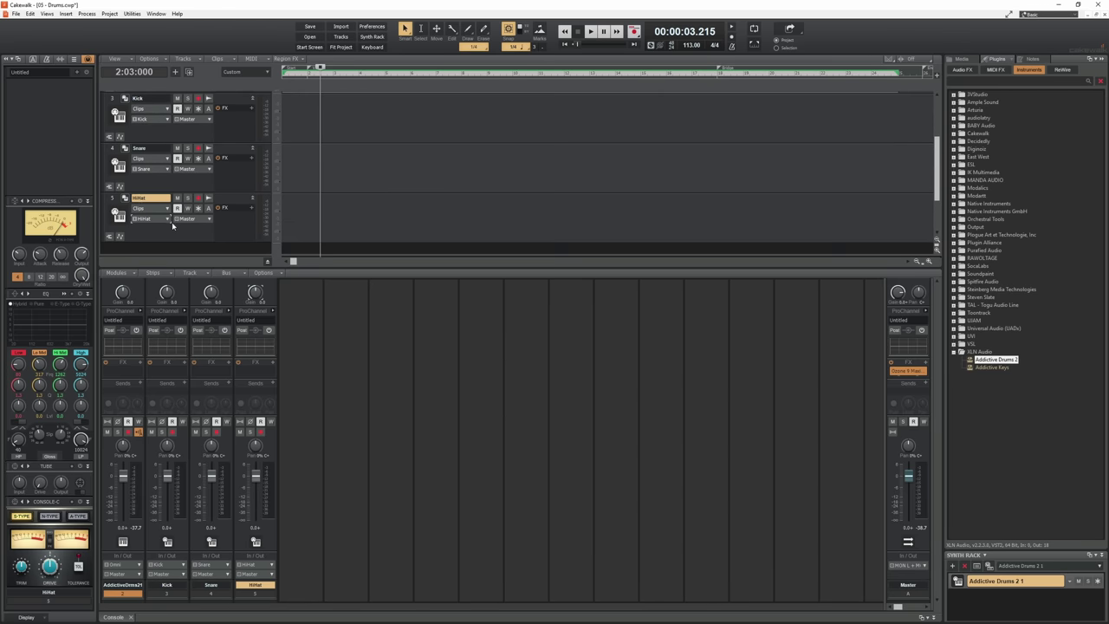
{"action": "scroll", "coordinate": [171, 231], "scroll_direction": "up", "scroll_amount": 3}
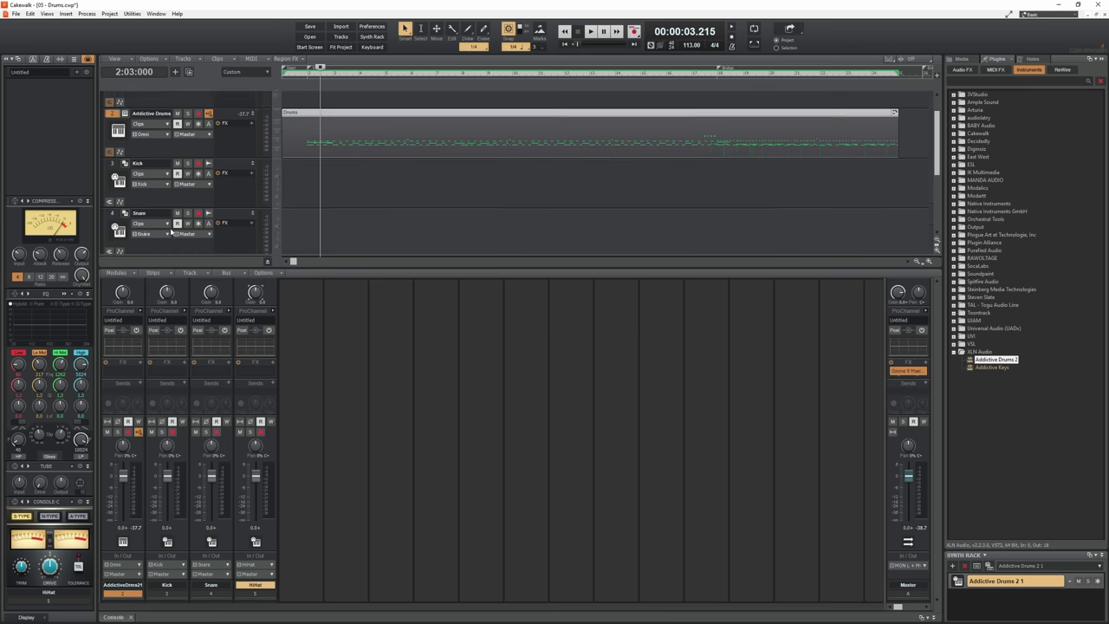
{"action": "key", "text": "space"}
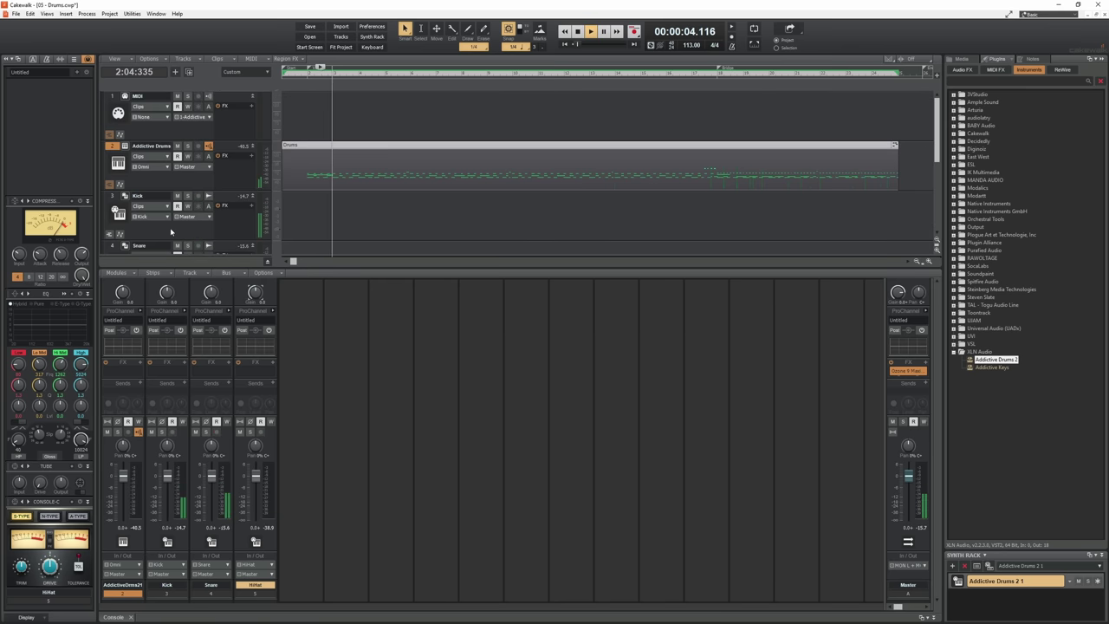
{"action": "key", "text": "space"}
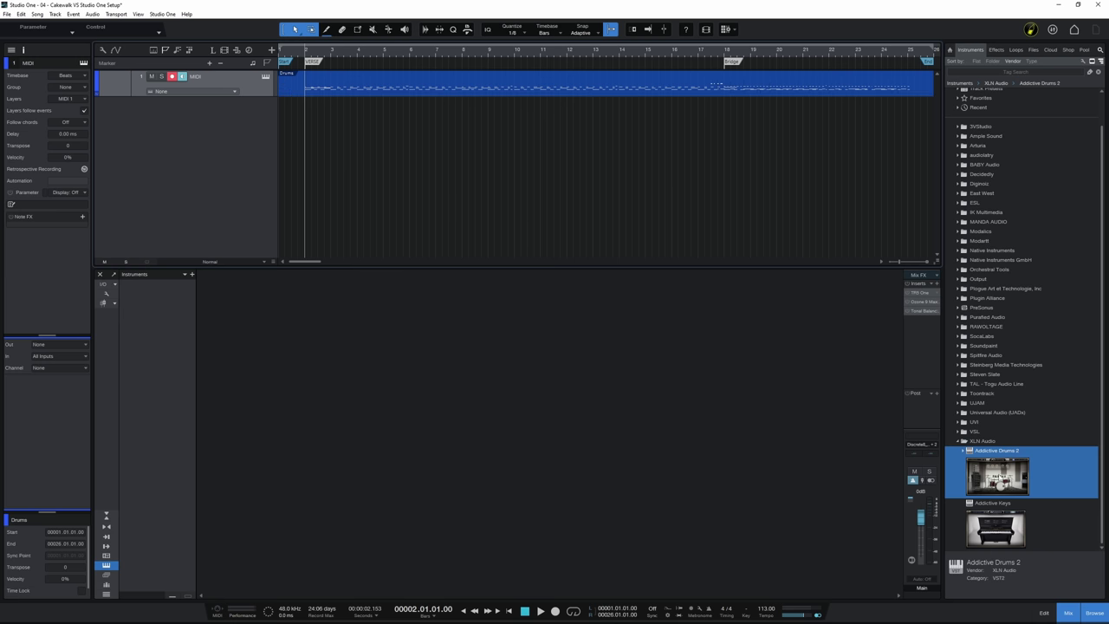
Add an Addictive Drums 2 instrument track, move the Drums part onto it, and play it back.
{"action": "left_click_drag", "start_coordinate": [998, 477], "coordinate": [301, 120]}
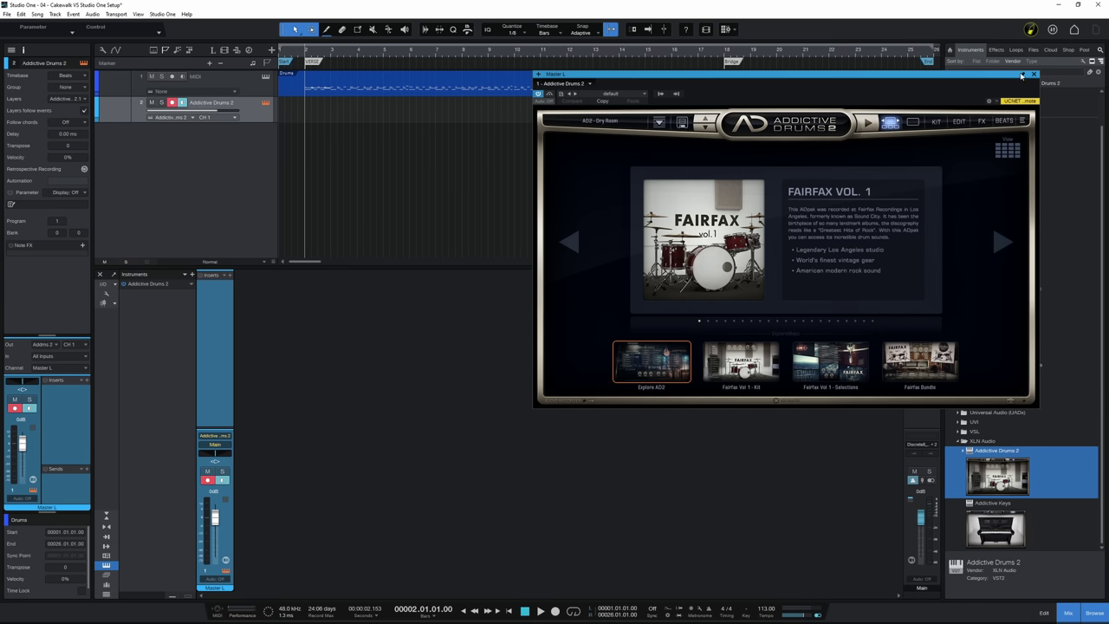
{"action": "left_click_drag", "start_coordinate": [341, 95], "coordinate": [333, 127]}
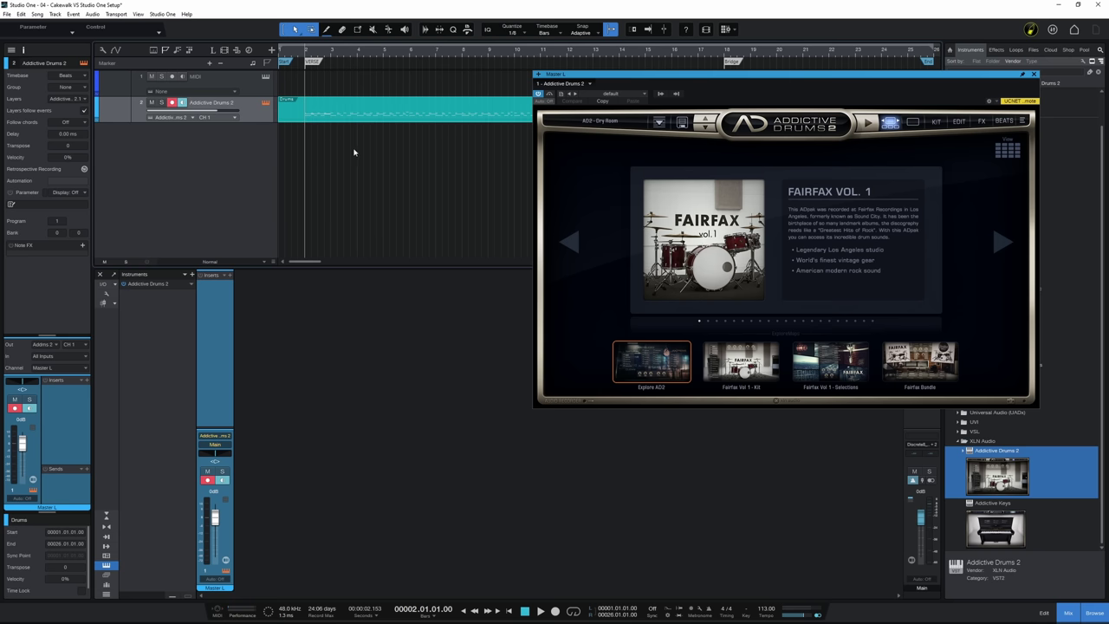
{"action": "key", "text": "space"}
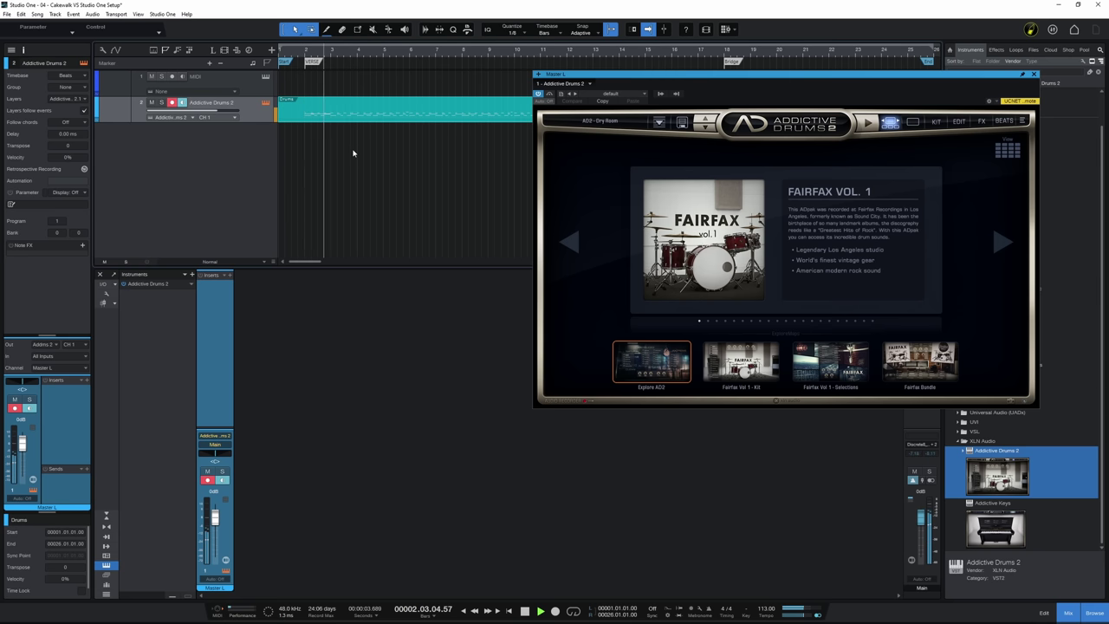
{"action": "key", "text": "space"}
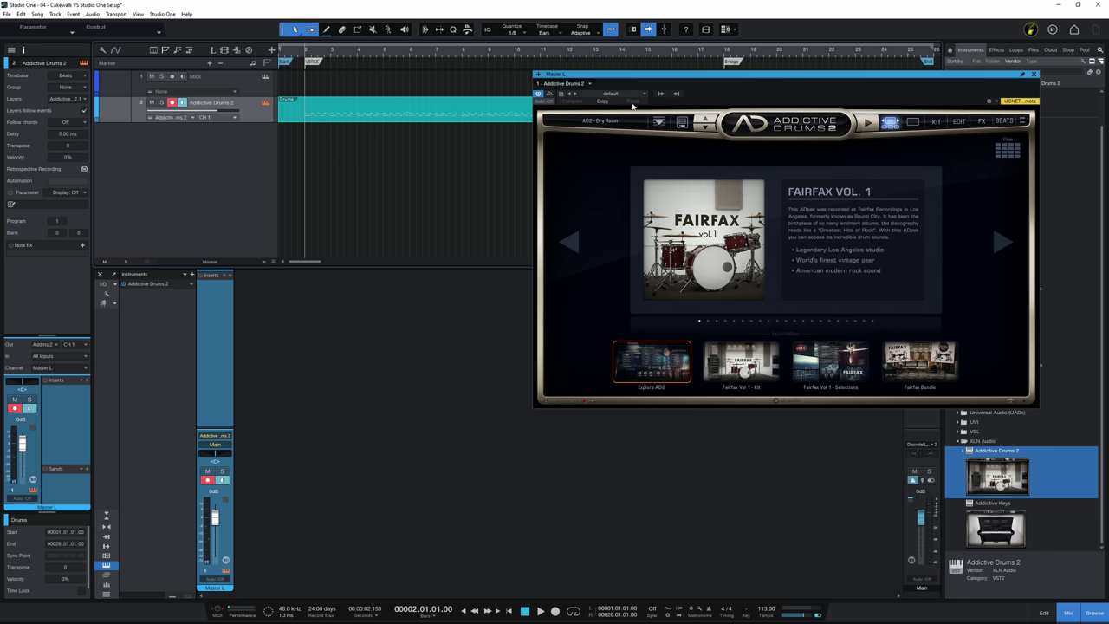
Switch Addictive Drums 2 to its Edit page and load the Drums Mix preset.
{"action": "left_click", "coordinate": [959, 122]}
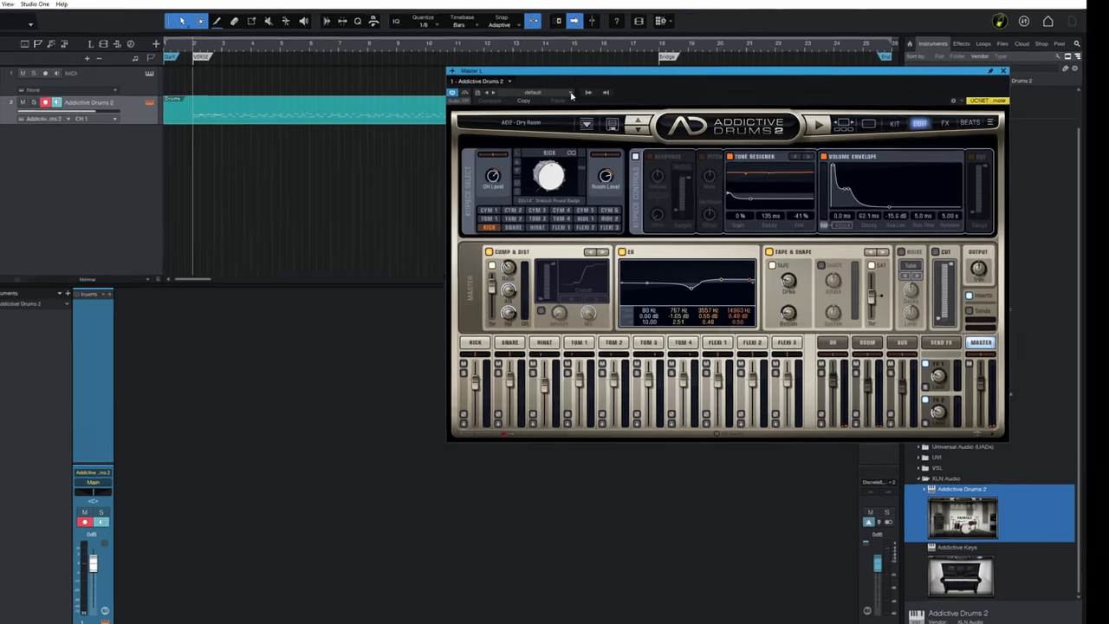
{"action": "left_click", "coordinate": [642, 94]}
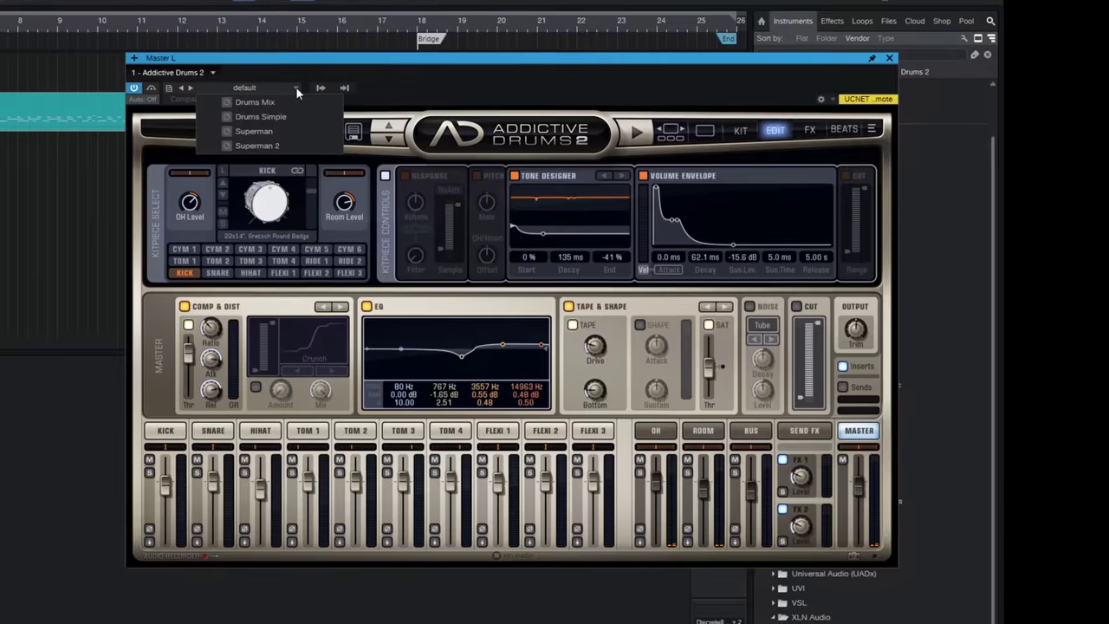
{"action": "left_click", "coordinate": [270, 101]}
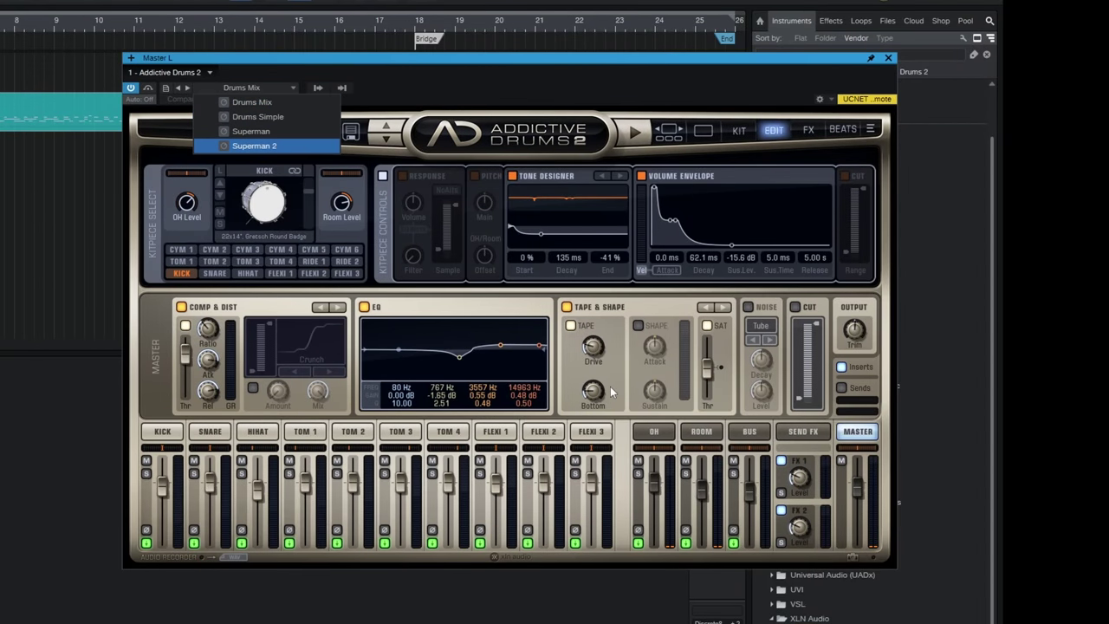
{"action": "key", "text": "Escape"}
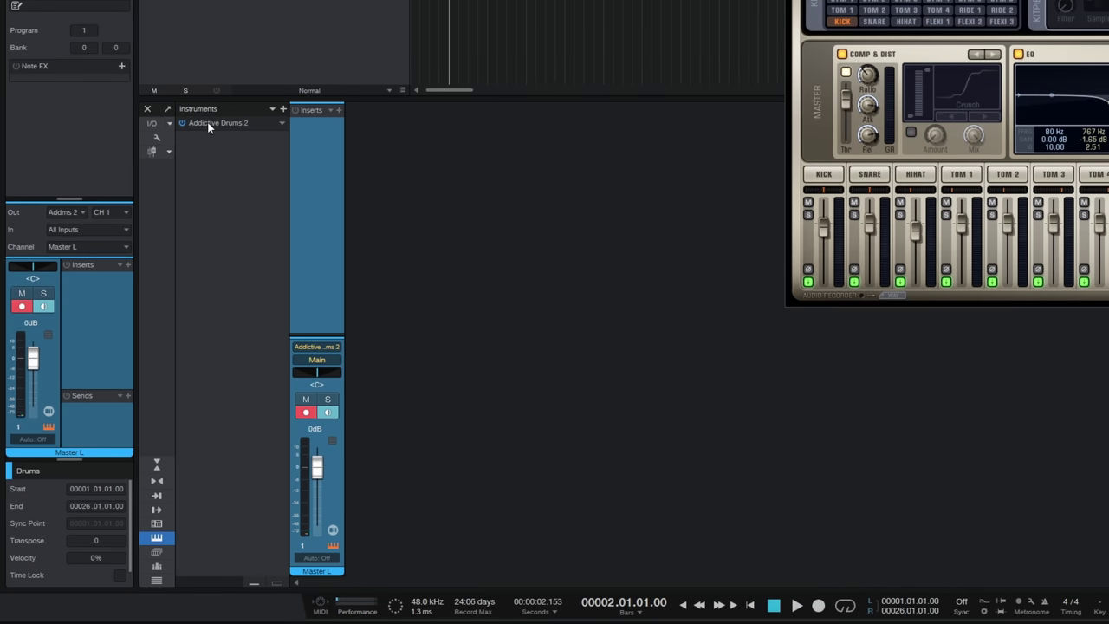
Enable Addictive Drums 2 outputs Kick, Snare, HiHat, Tom 3, Tom 4, Overhead L, Room L and Bus L as channels.
{"action": "left_click", "coordinate": [208, 125]}
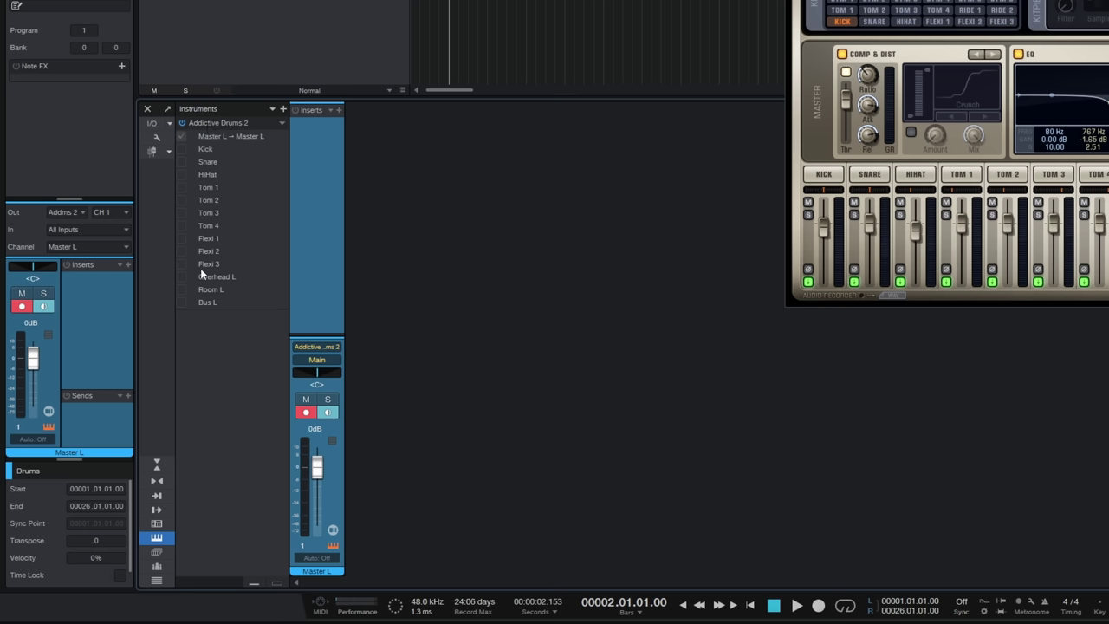
{"action": "left_click", "coordinate": [181, 149]}
{"action": "left_click", "coordinate": [181, 163]}
{"action": "left_click", "coordinate": [181, 174]}
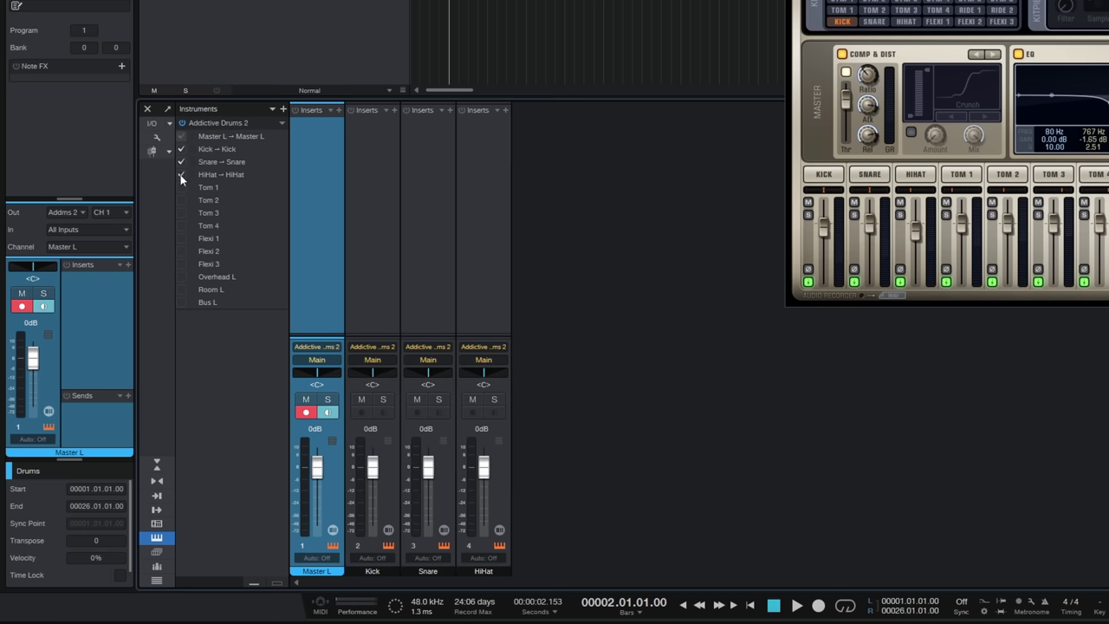
{"action": "left_click", "coordinate": [181, 212]}
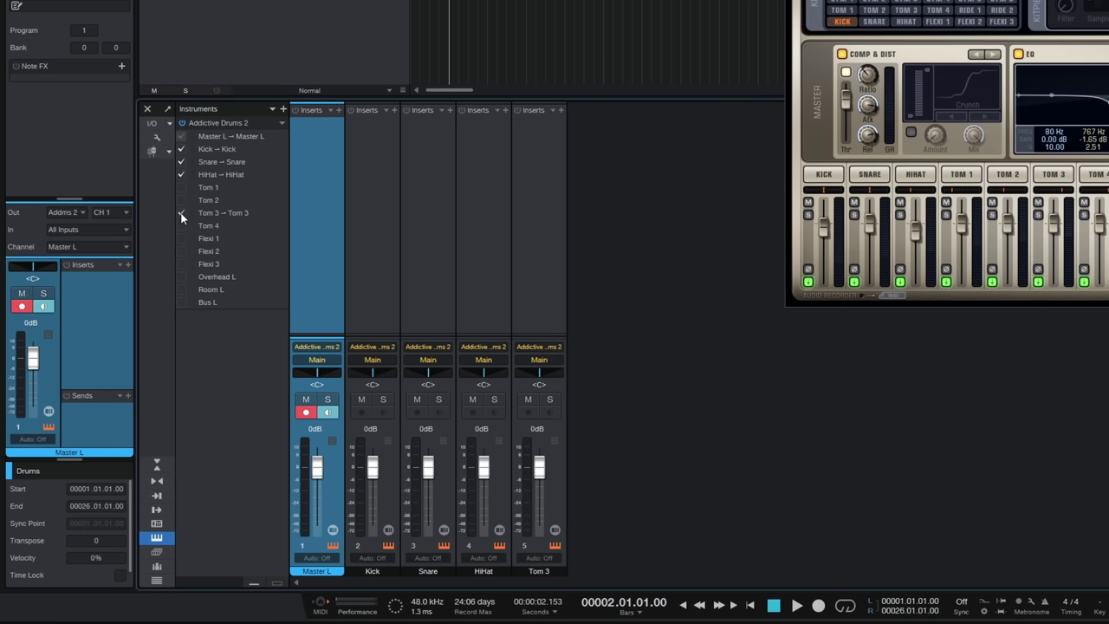
{"action": "left_click", "coordinate": [181, 225]}
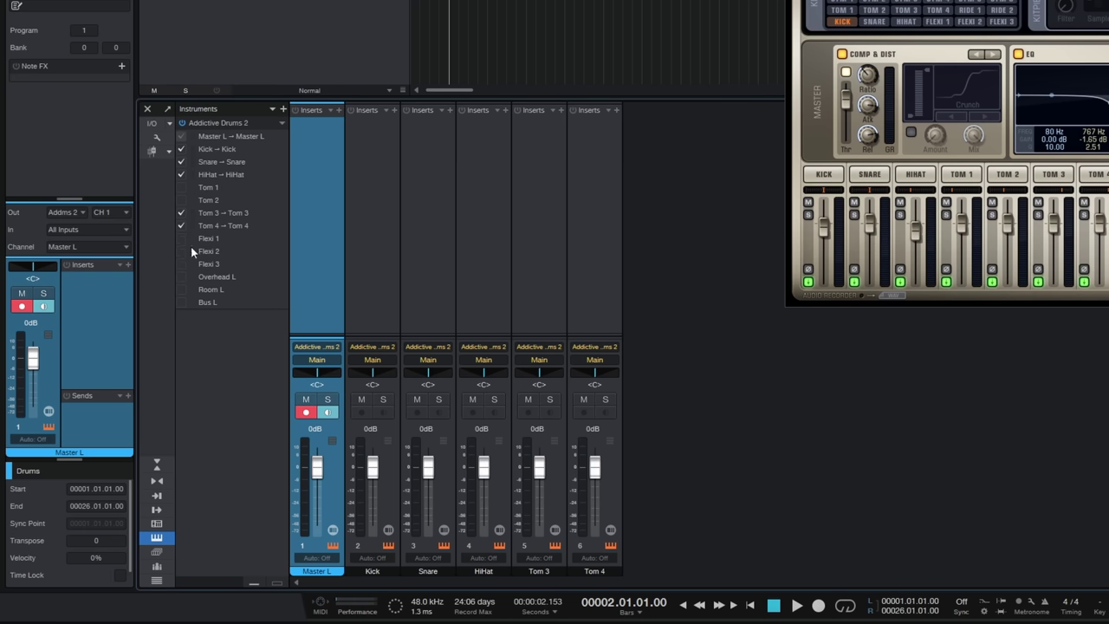
{"action": "left_click", "coordinate": [181, 277]}
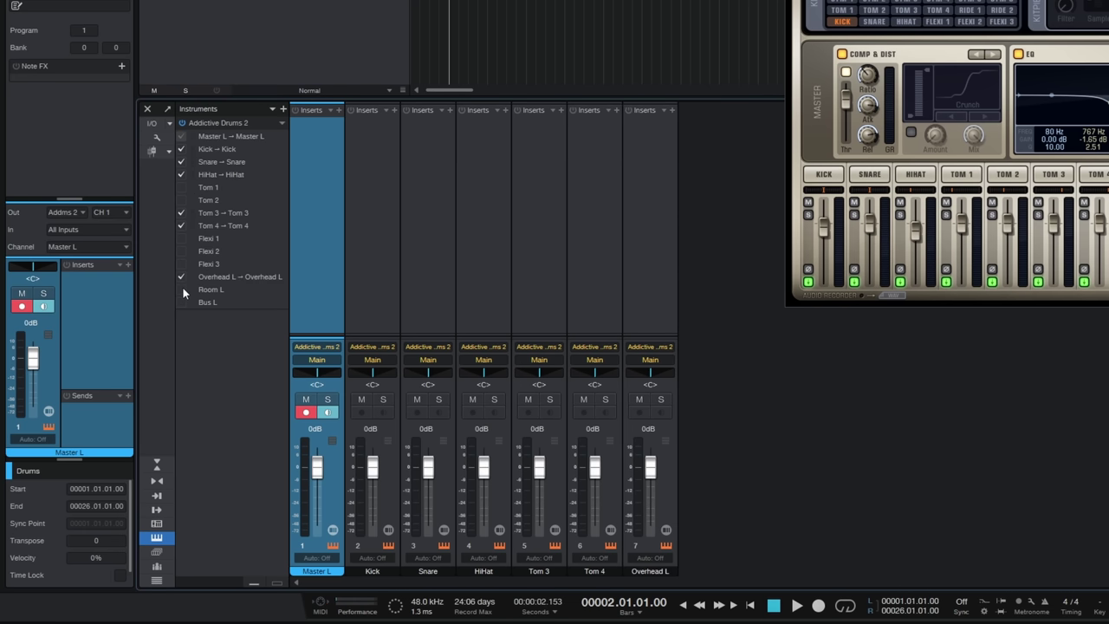
{"action": "left_click", "coordinate": [181, 290]}
{"action": "left_click", "coordinate": [181, 301]}
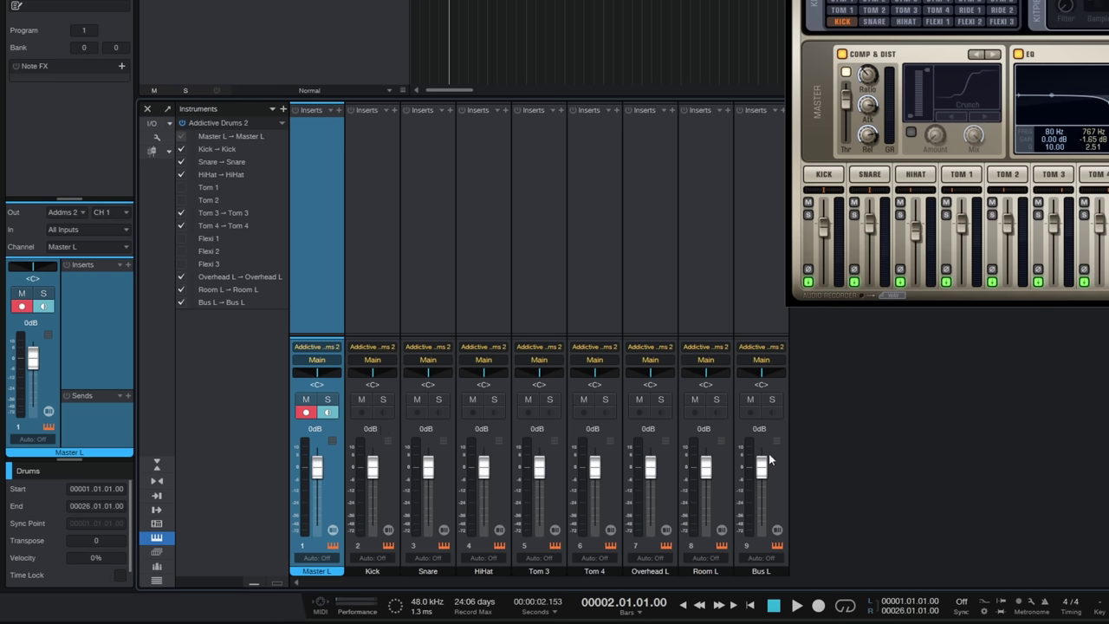
{"action": "left_click", "coordinate": [181, 302]}
{"action": "left_click", "coordinate": [181, 302]}
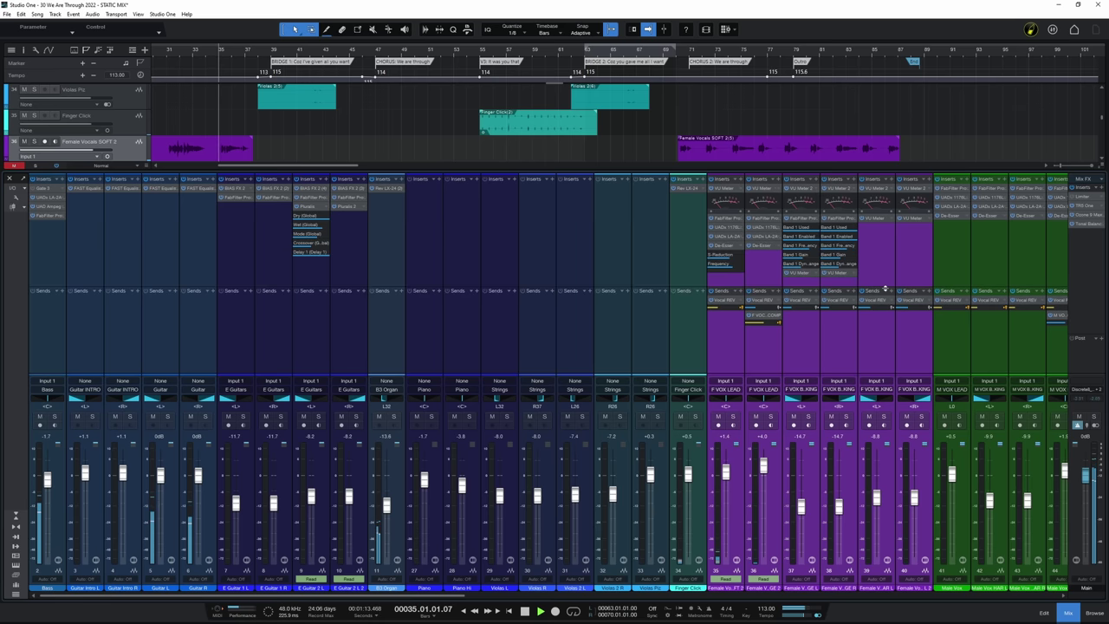
Enlarge the insert slots and move the female vocal channels to sit right after B3 Organ.
{"action": "left_click_drag", "start_coordinate": [885, 289], "coordinate": [885, 294]}
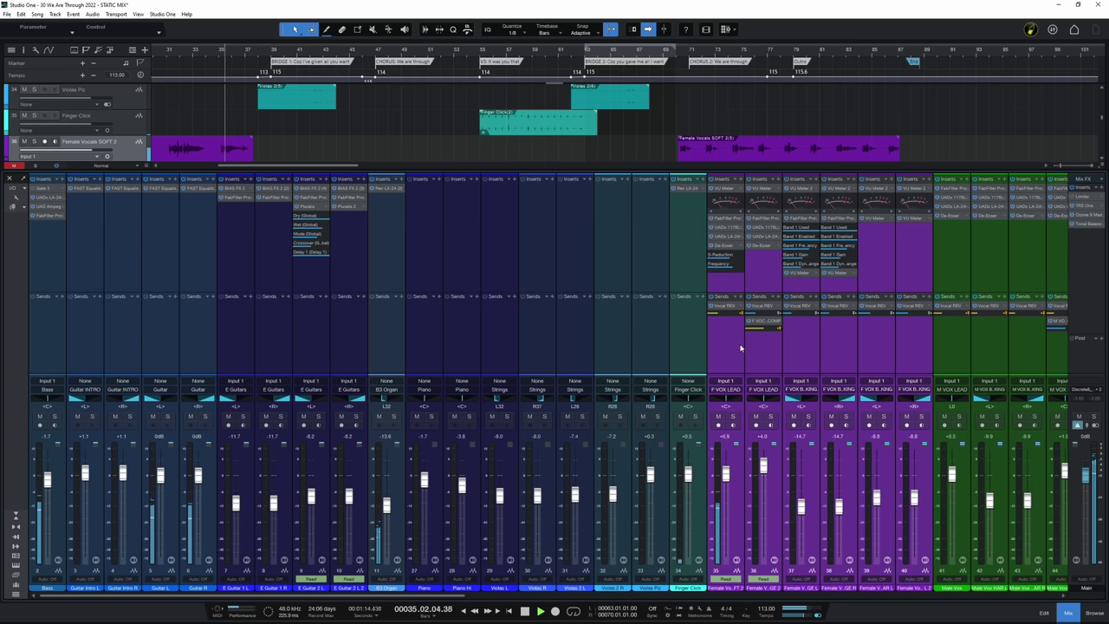
{"action": "left_click_drag", "start_coordinate": [447, 345], "coordinate": [426, 345]}
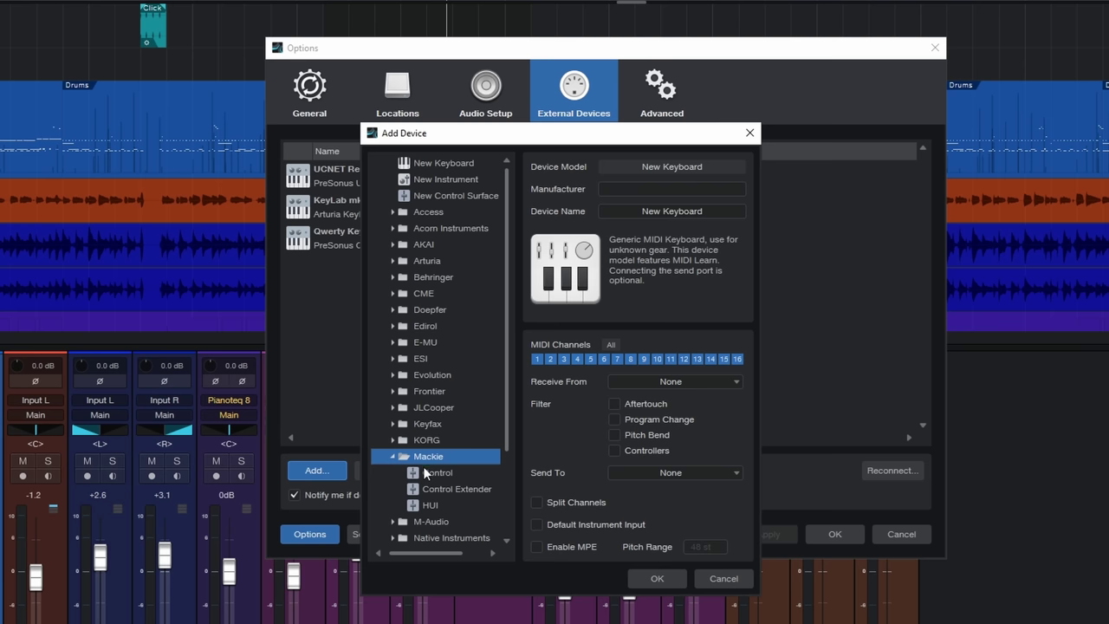
Add a Mackie Control device set to receive from the iCON QCON Pro G2.
{"action": "left_click", "coordinate": [424, 474]}
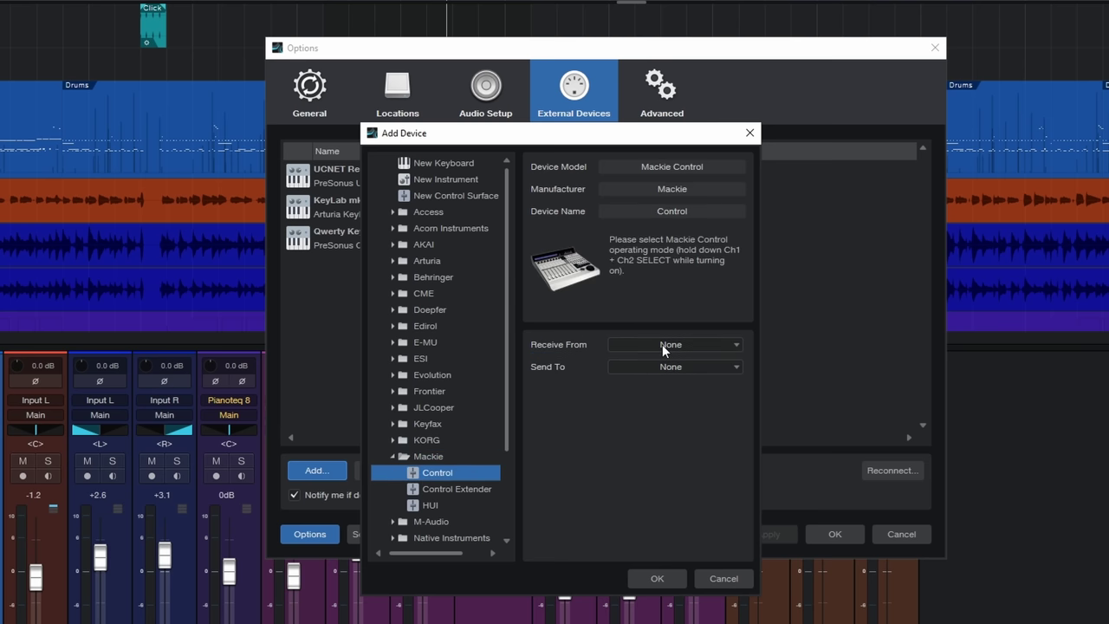
{"action": "left_click", "coordinate": [662, 344]}
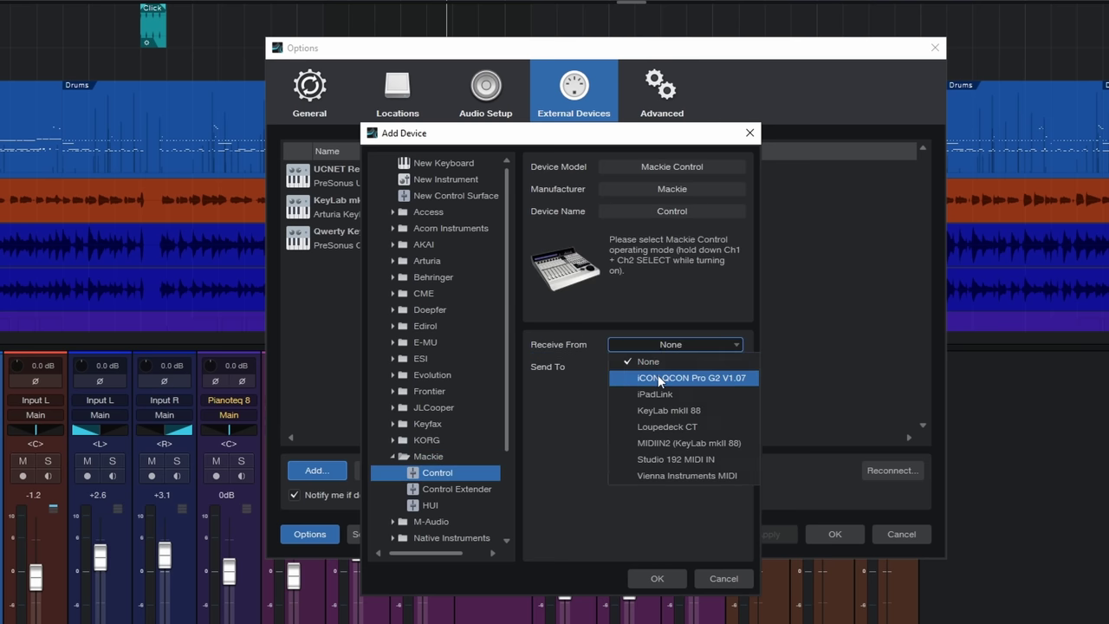
{"action": "left_click", "coordinate": [661, 376]}
{"action": "left_click", "coordinate": [656, 366]}
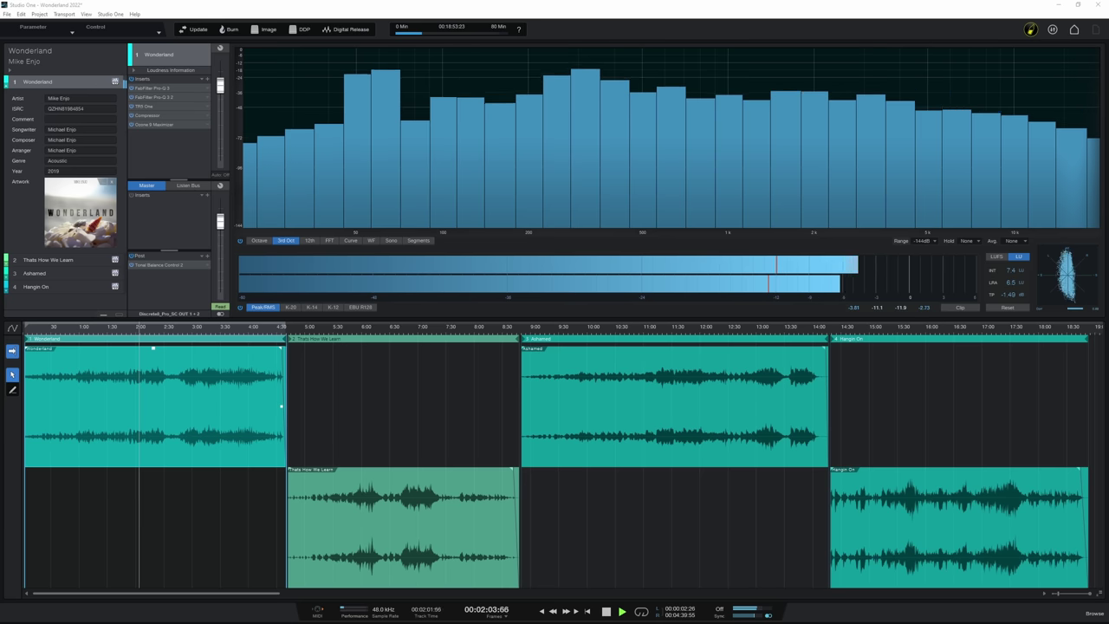